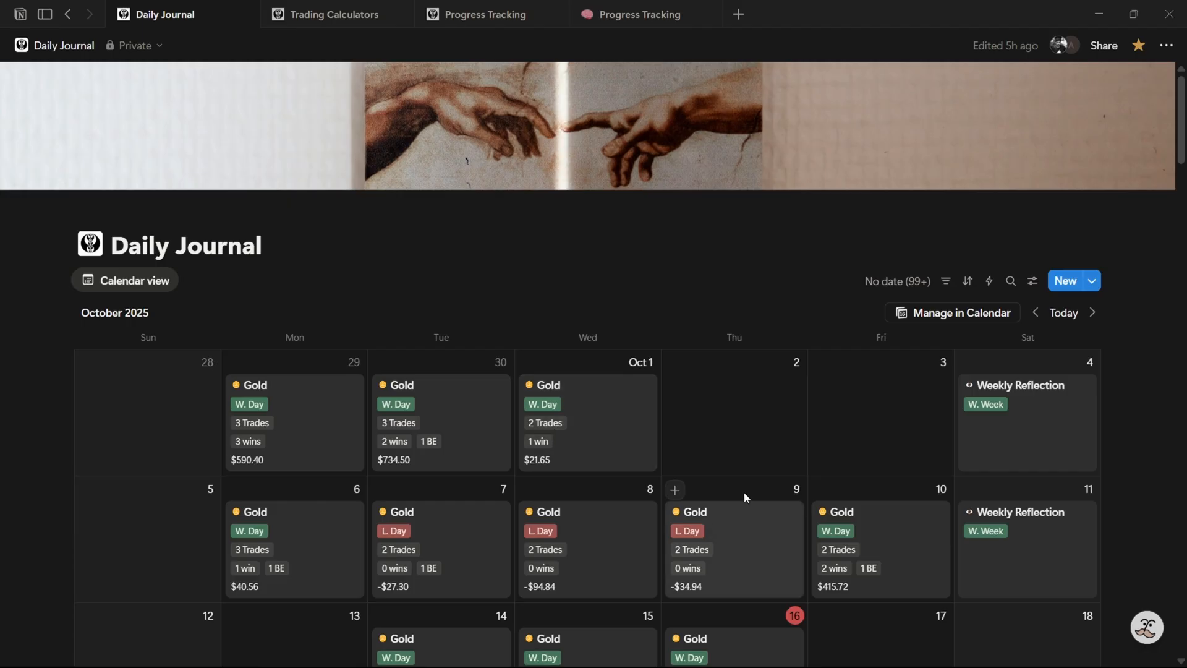
Review the Daily Journal calendar and the finished Progress Tracking page's win rate calculator, Monthly Progress table and chart
{"action": "scroll", "coordinate": [722, 447], "scroll_direction": "down", "scroll_amount": 3}
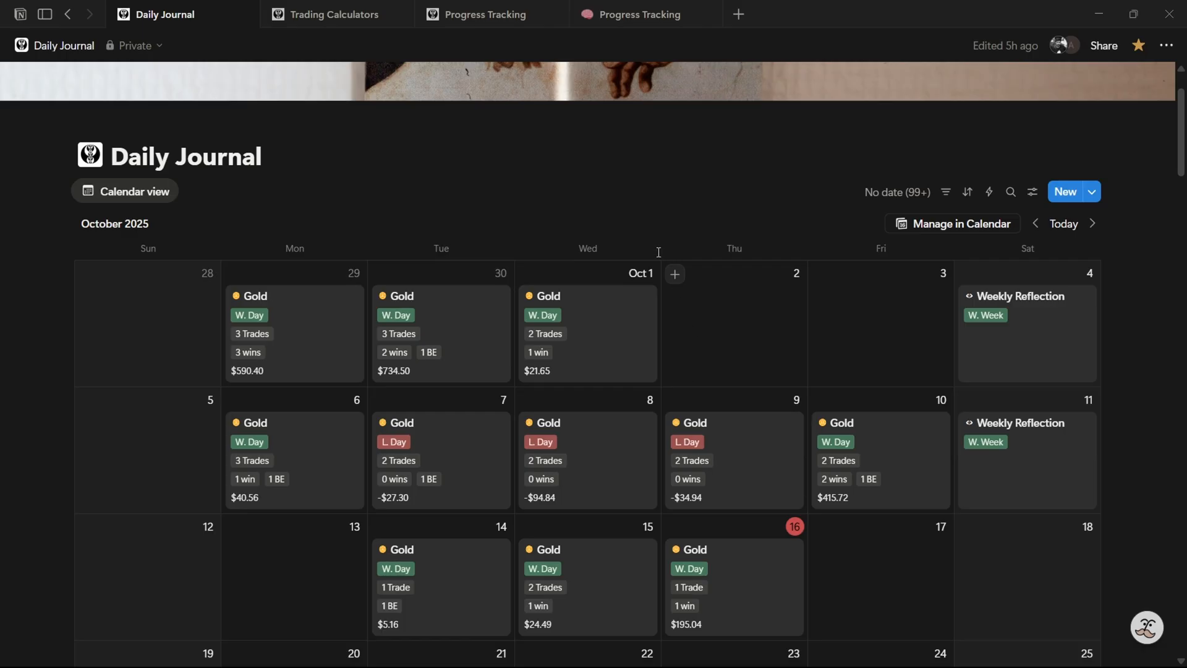
{"action": "scroll", "coordinate": [703, 315], "scroll_direction": "up", "scroll_amount": 3}
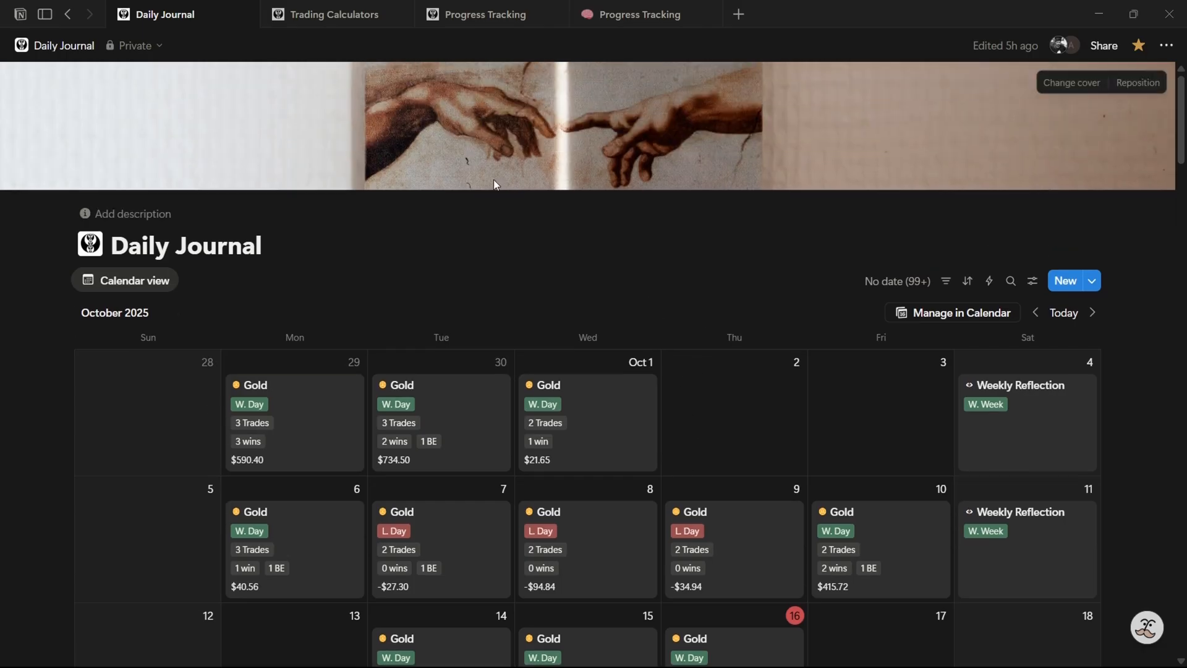
{"action": "left_click", "coordinate": [457, 24]}
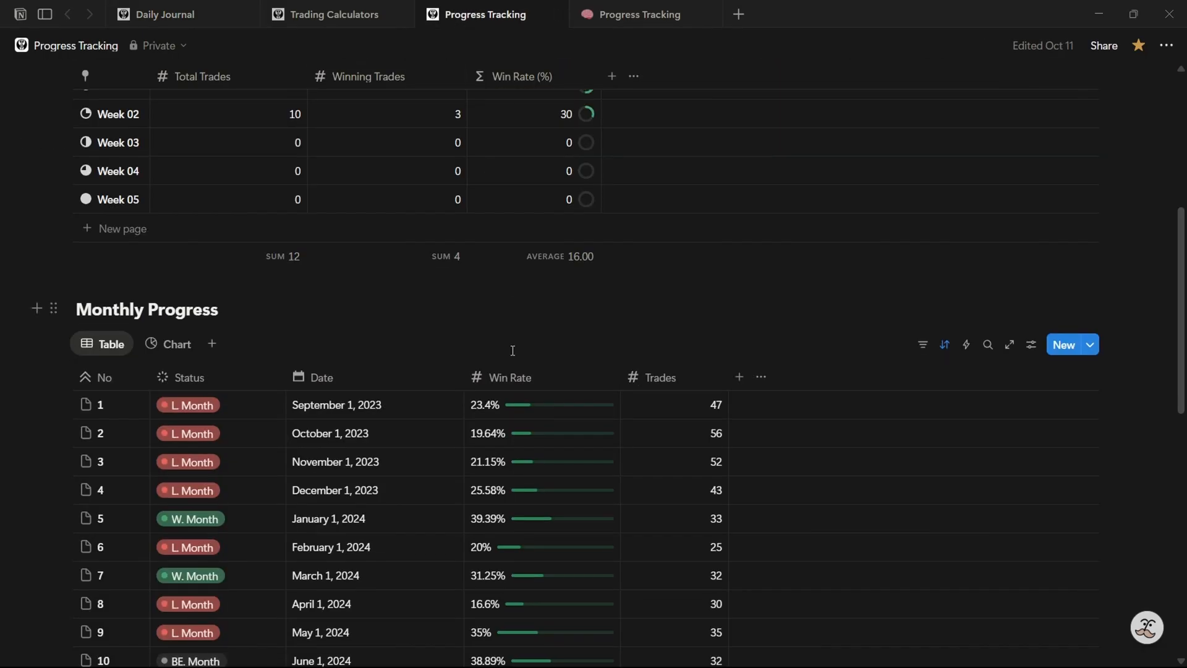
{"action": "scroll", "coordinate": [512, 351], "scroll_direction": "up", "scroll_amount": 3}
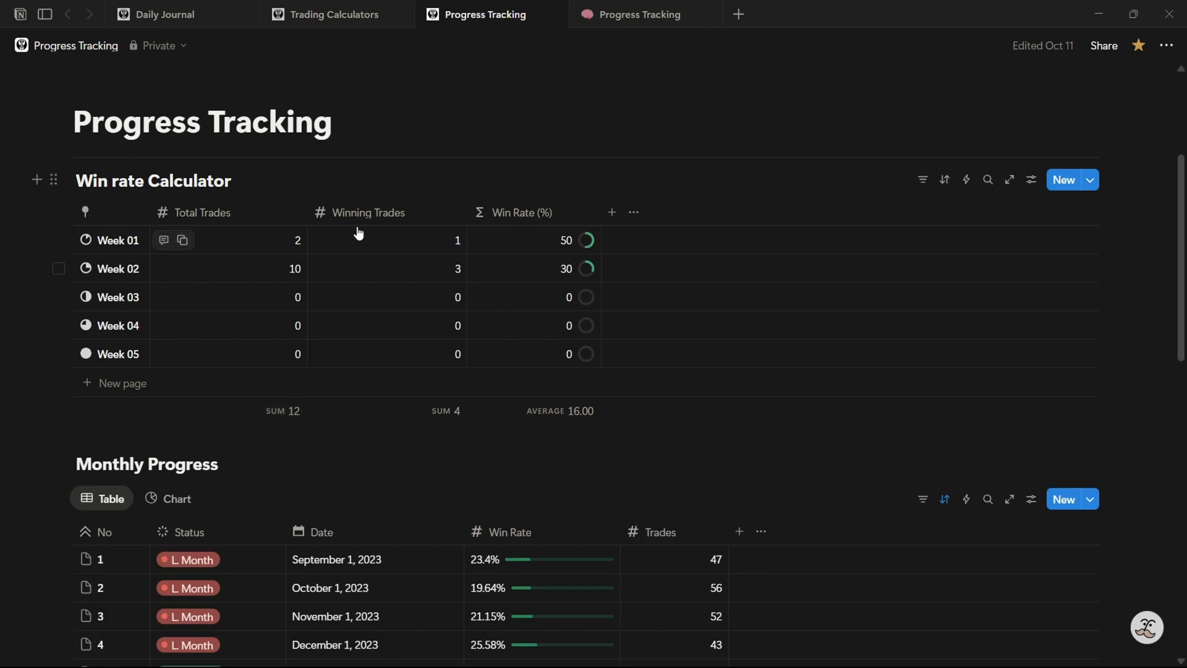
{"action": "scroll", "coordinate": [229, 393], "scroll_direction": "down", "scroll_amount": 5}
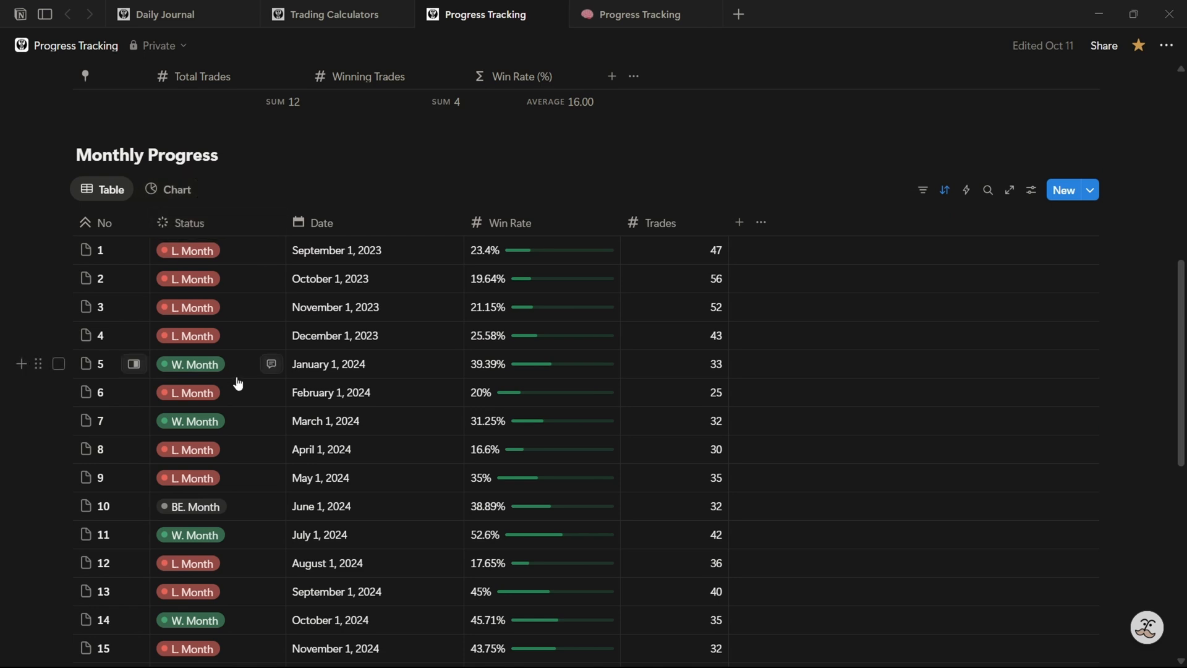
{"action": "left_click", "coordinate": [167, 193]}
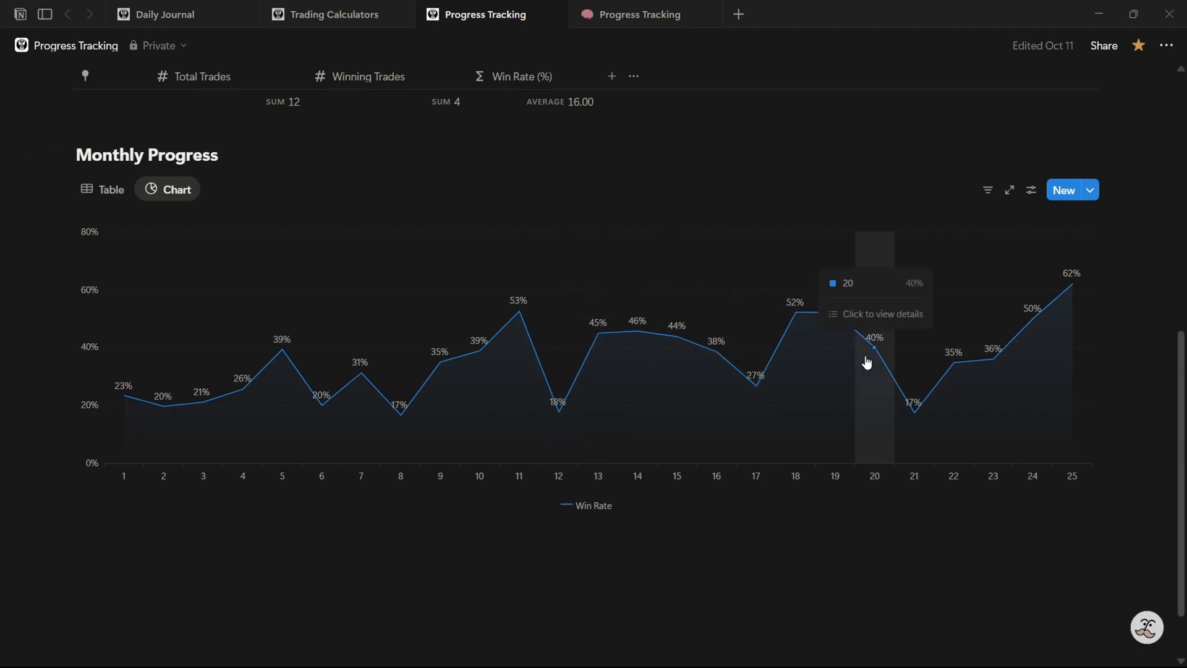
{"action": "left_click", "coordinate": [110, 199]}
{"action": "scroll", "coordinate": [543, 451], "scroll_direction": "down", "scroll_amount": 6}
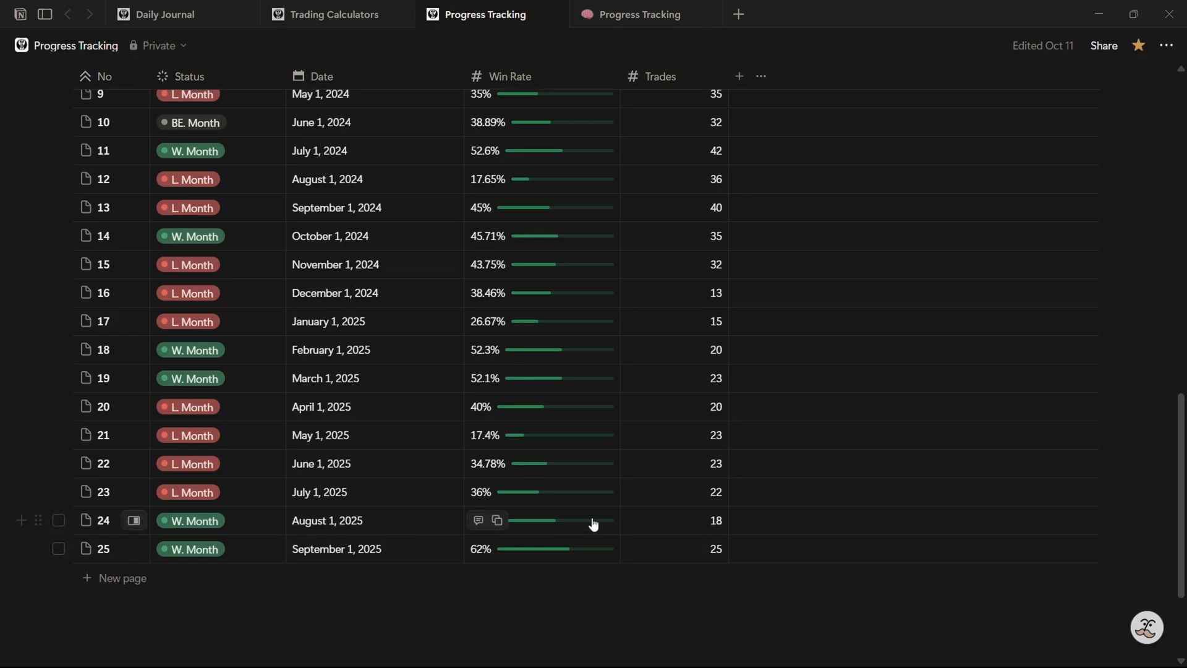
{"action": "scroll", "coordinate": [732, 253], "scroll_direction": "up", "scroll_amount": 7}
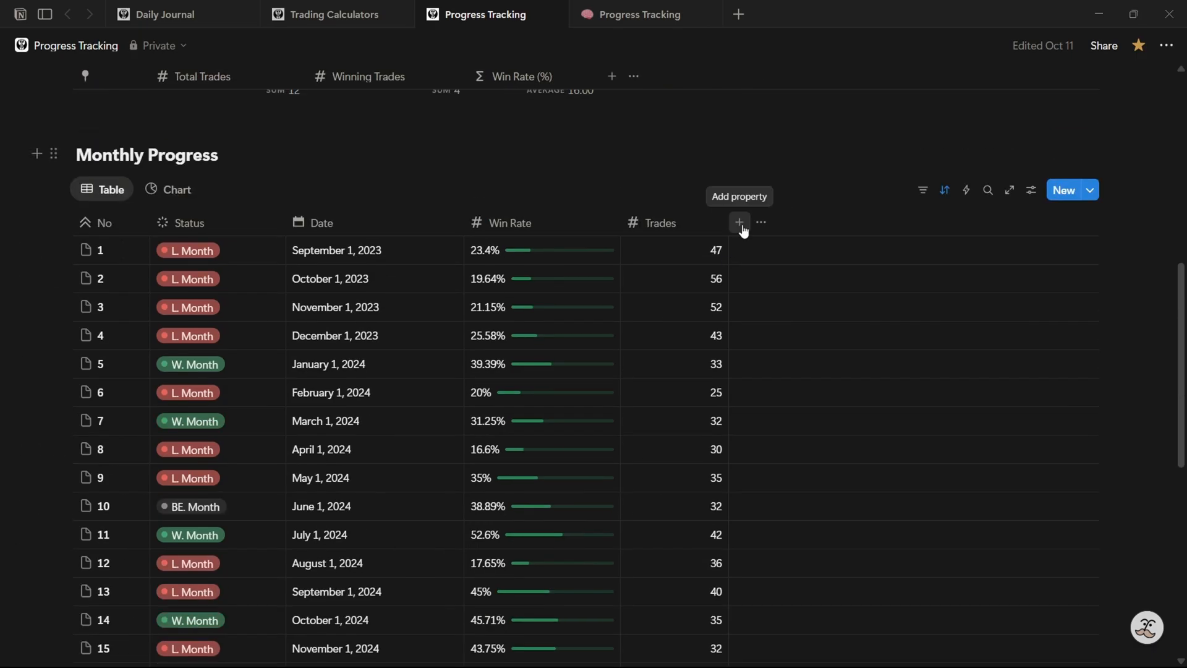
Show the P&L property in the Monthly Progress table and hide it again
{"action": "left_click", "coordinate": [1030, 189]}
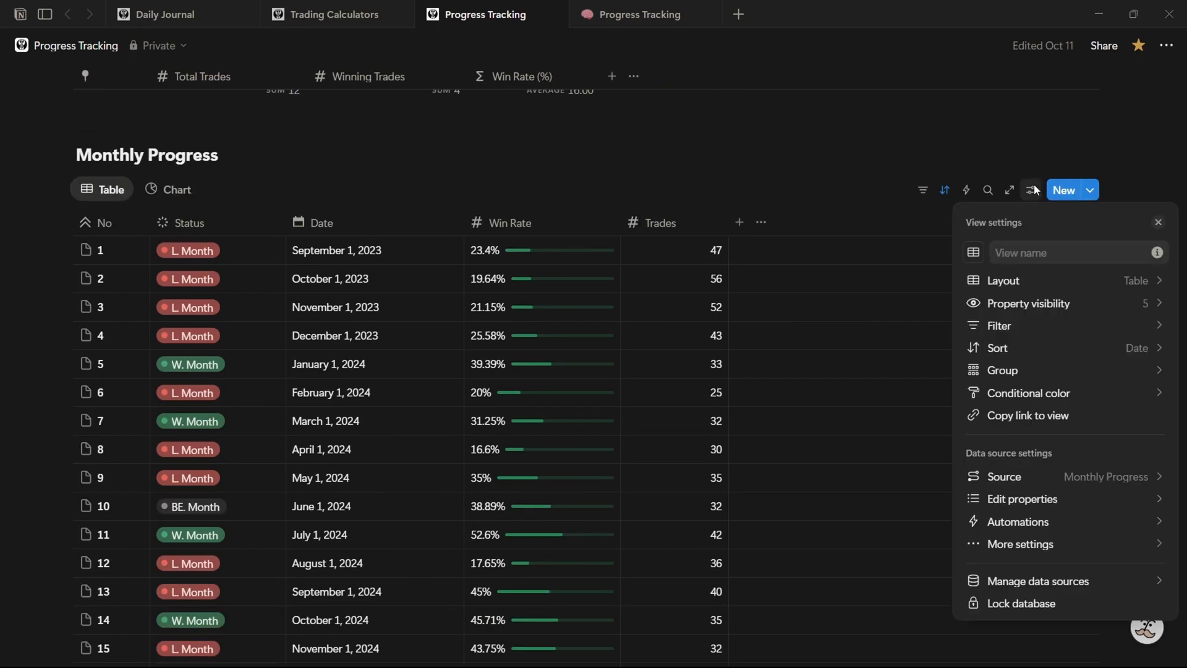
{"action": "left_click", "coordinate": [1033, 303]}
{"action": "left_click", "coordinate": [1152, 452]}
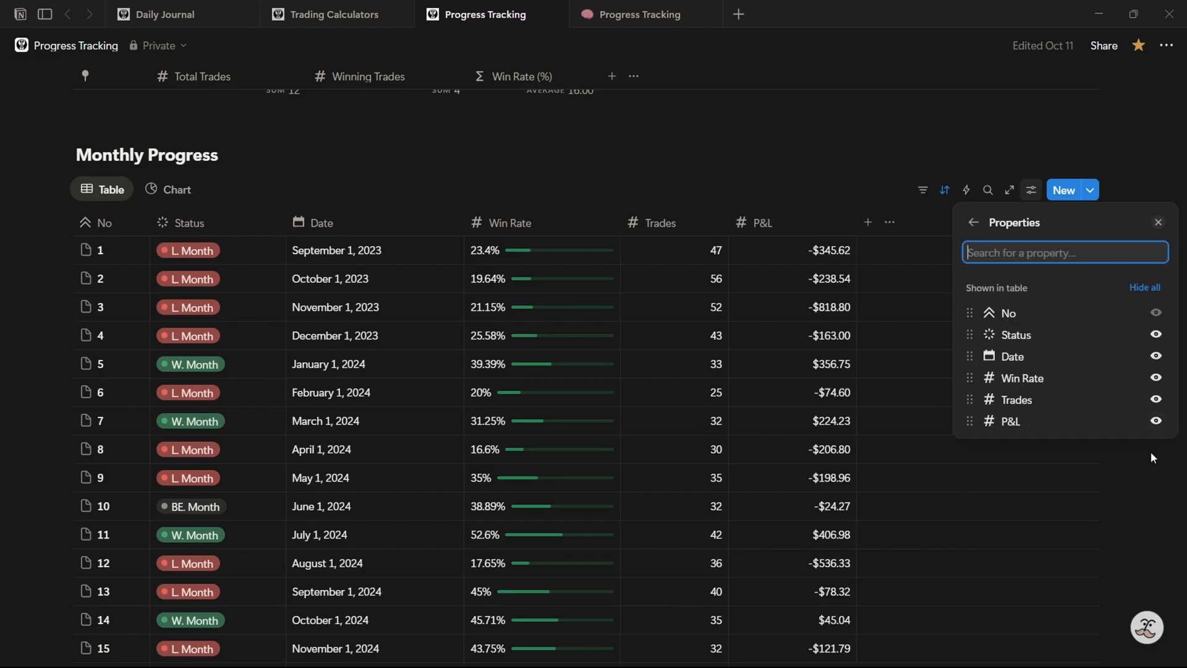
{"action": "left_click", "coordinate": [1156, 422]}
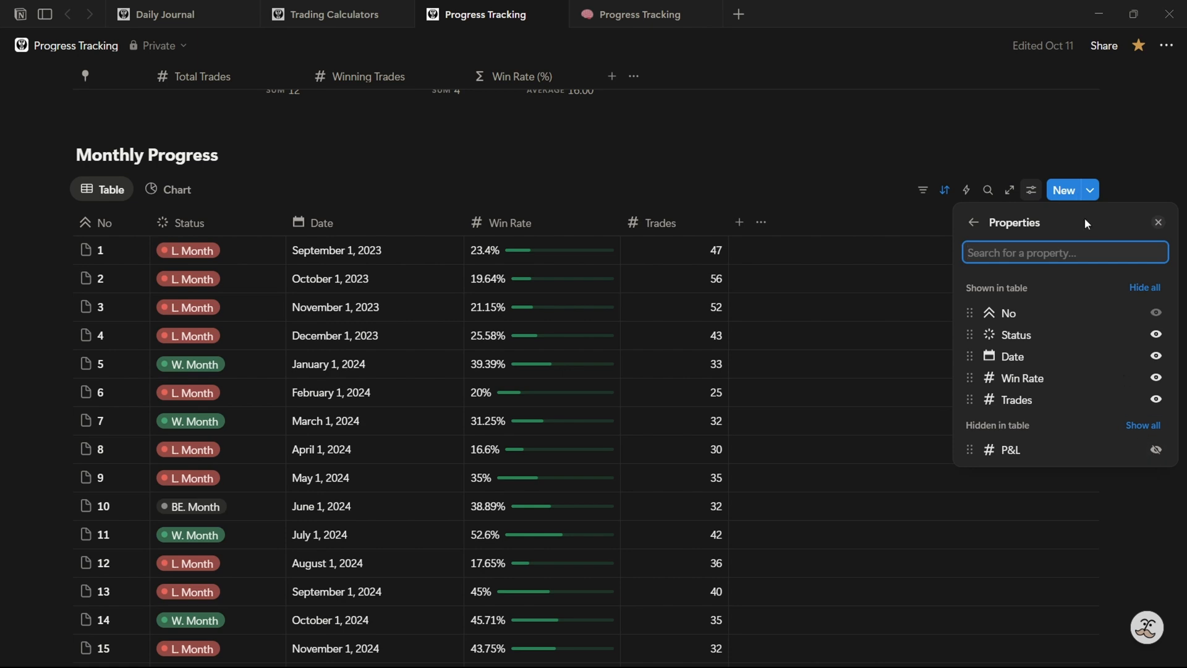
{"action": "left_click", "coordinate": [878, 174]}
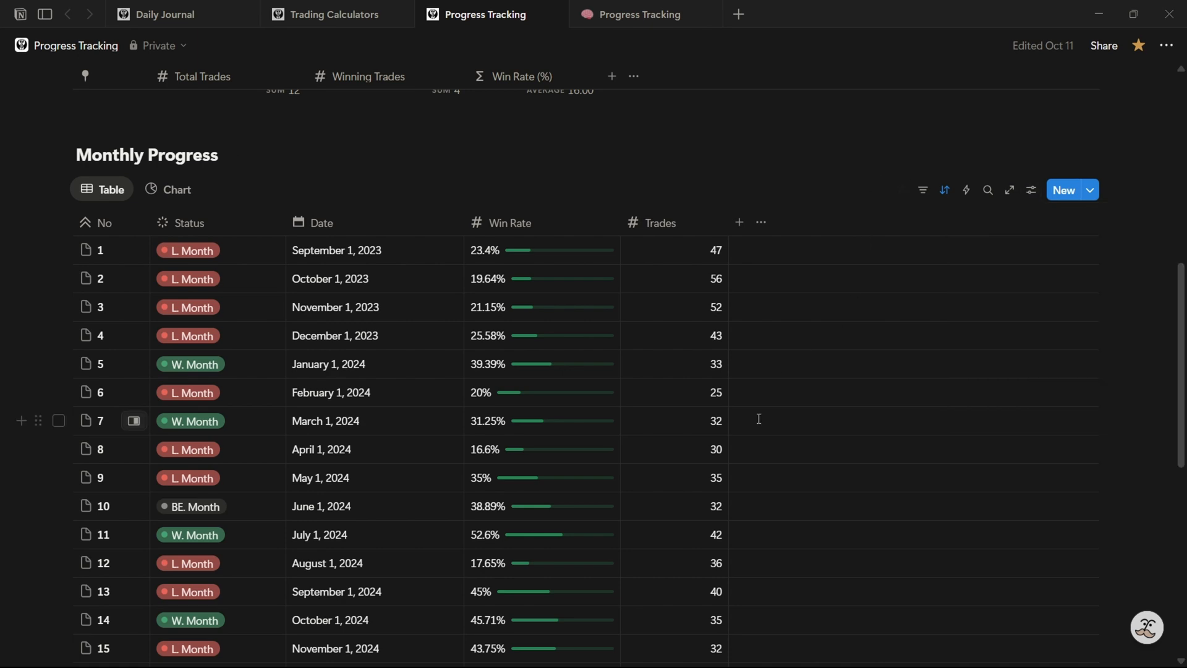
Switch to the blank Progress Tracking page that has the brain icon
{"action": "scroll", "coordinate": [759, 419], "scroll_direction": "up", "scroll_amount": 5}
{"action": "scroll", "coordinate": [758, 418], "scroll_direction": "up", "scroll_amount": 4}
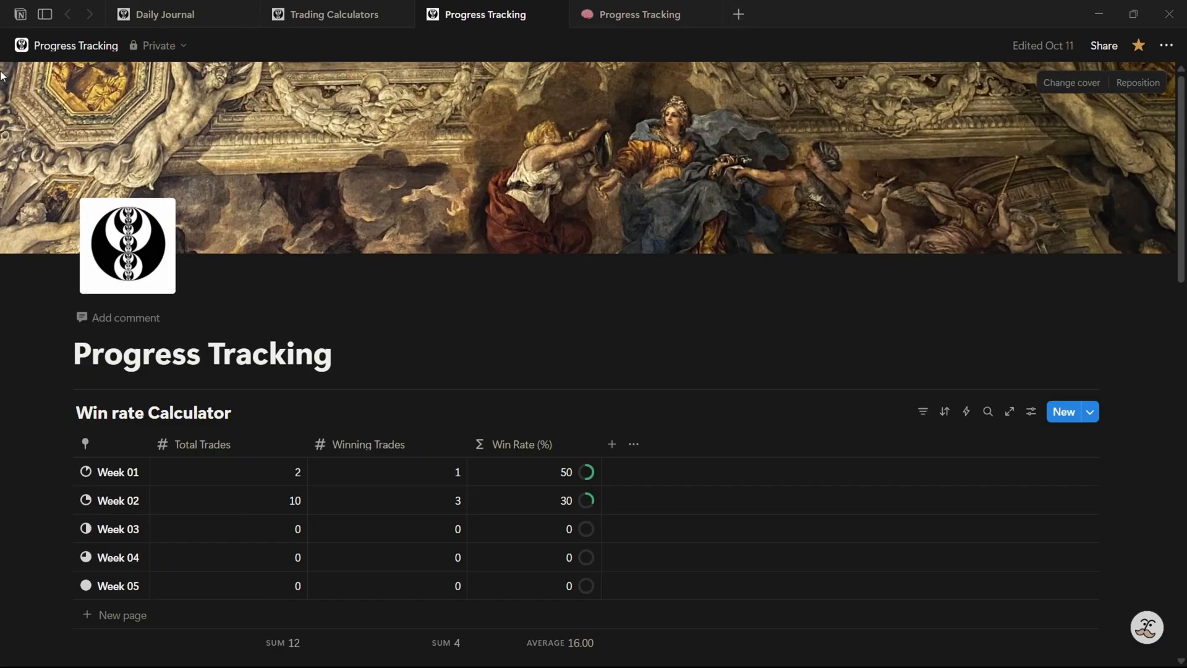
{"action": "mouse_move", "coordinate": [24, 223]}
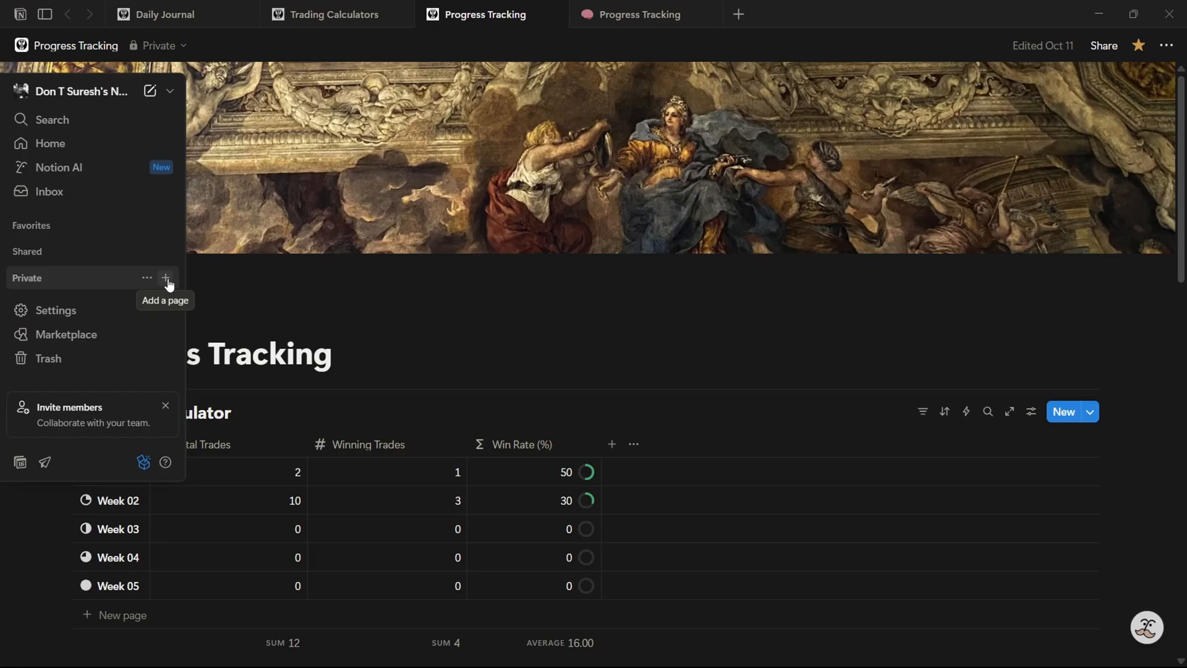
{"action": "left_click", "coordinate": [603, 13]}
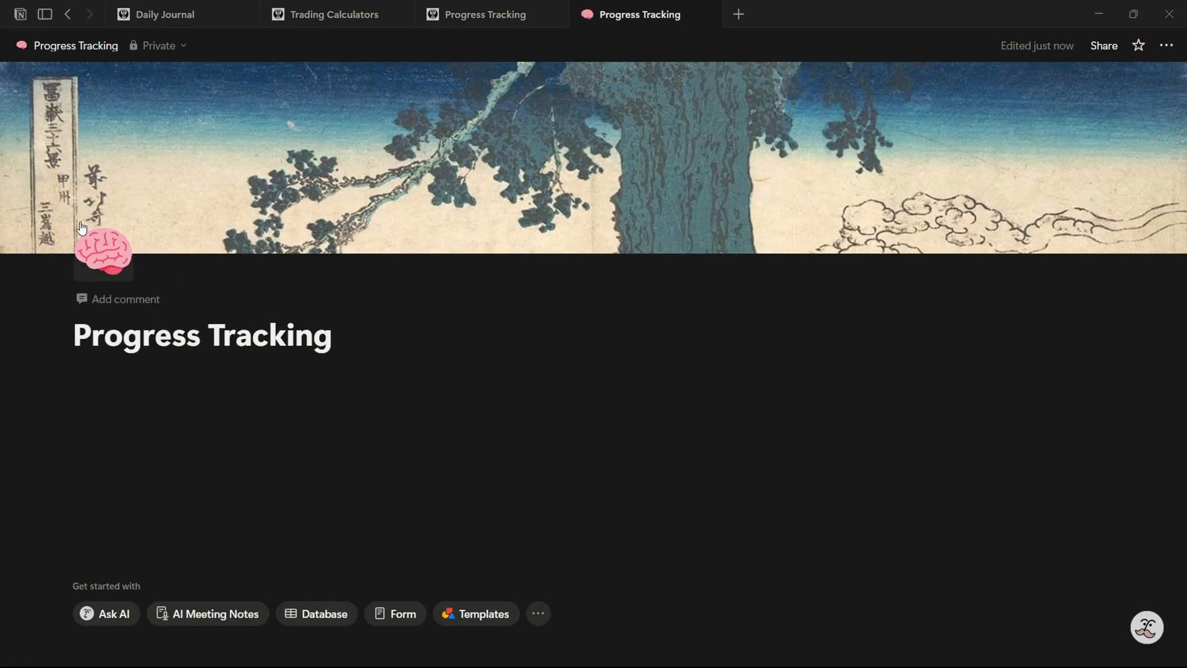
Toggle the blank page's Full width option off and back on
{"action": "left_click", "coordinate": [1167, 55]}
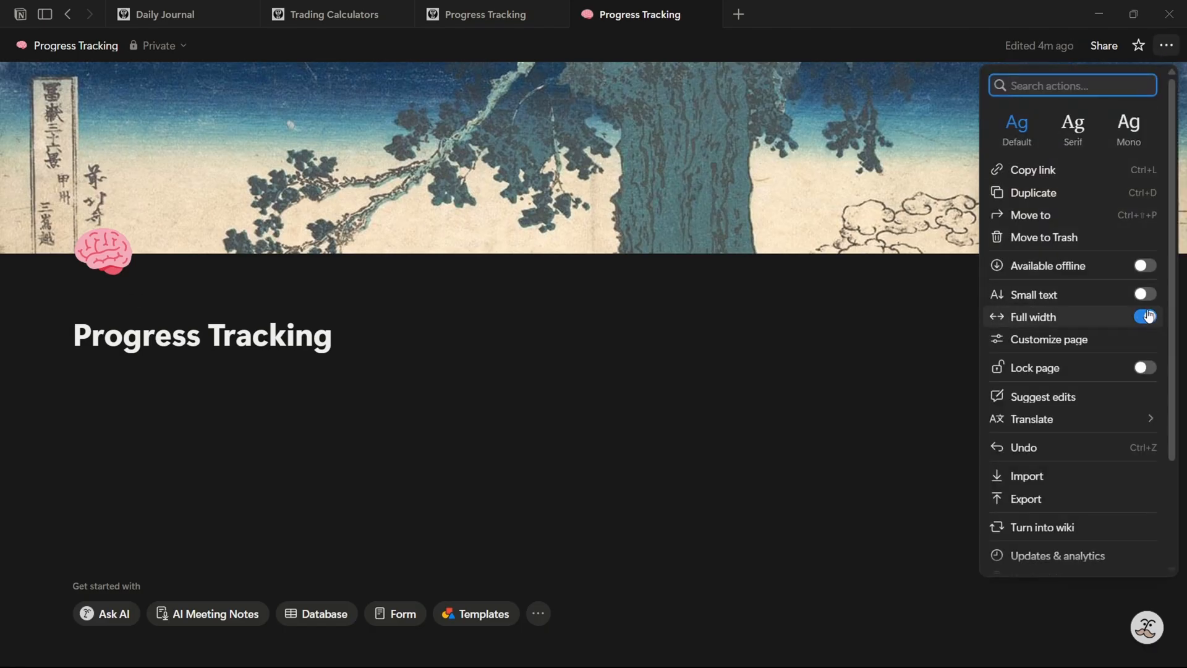
{"action": "left_click", "coordinate": [1145, 317]}
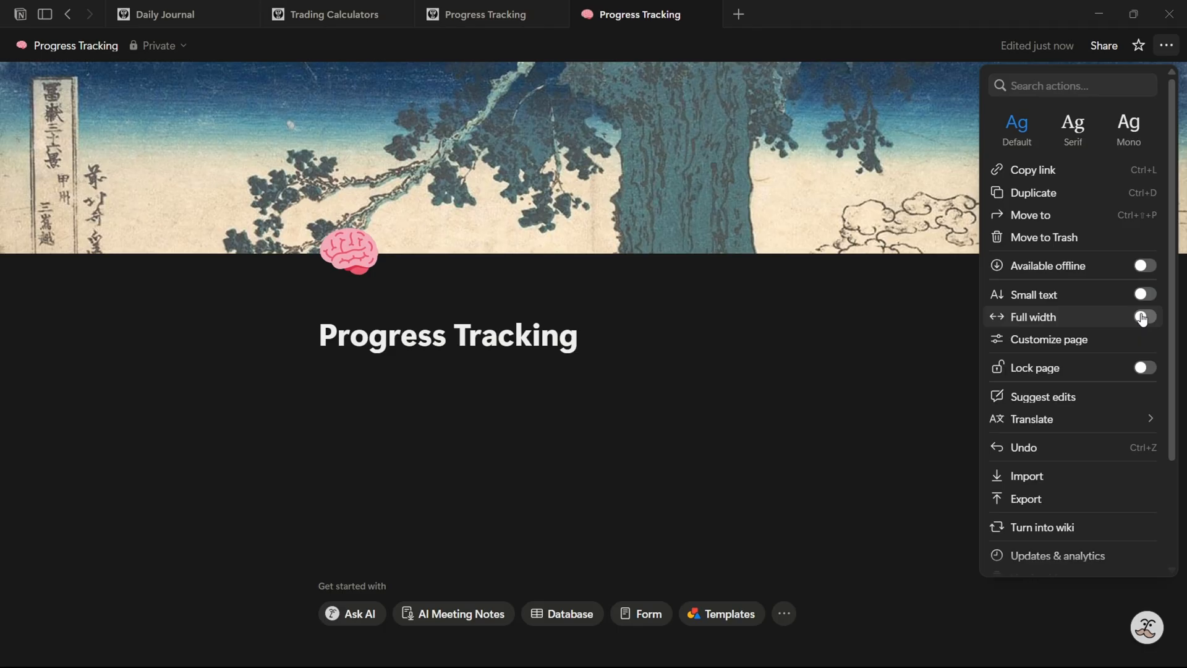
{"action": "left_click", "coordinate": [1143, 318]}
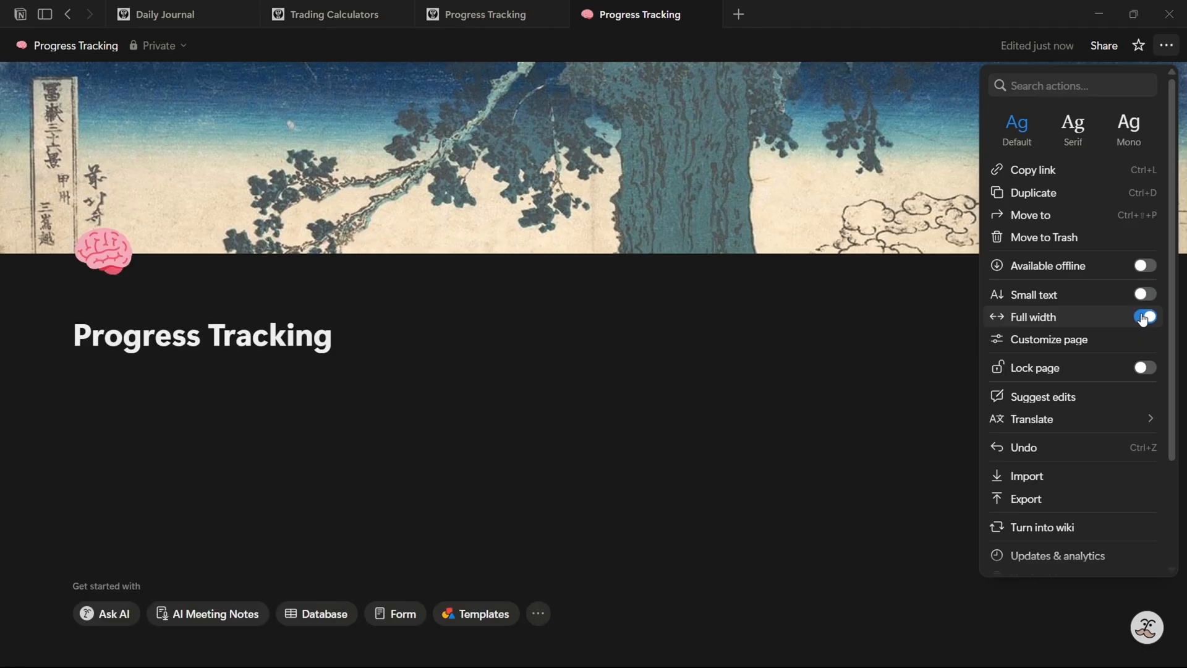
{"action": "left_click", "coordinate": [575, 430]}
Insert a new inline database below the Progress Tracking title and dismiss the data source options
{"action": "left_click", "coordinate": [114, 397]}
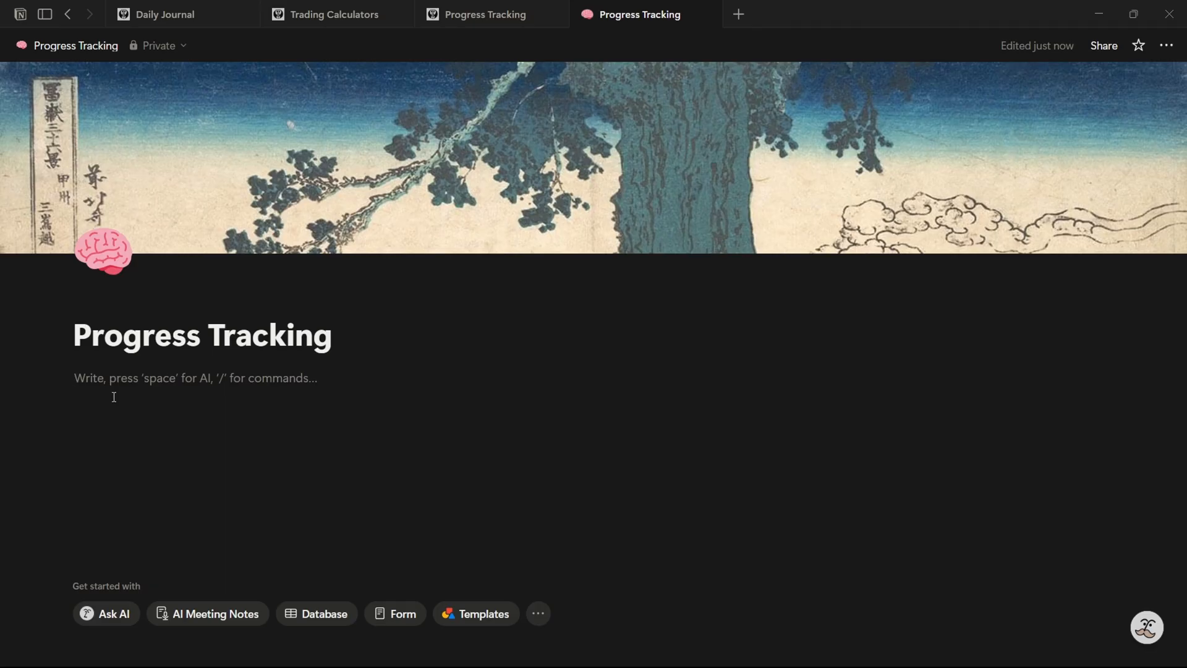
{"action": "type", "text": "/"}
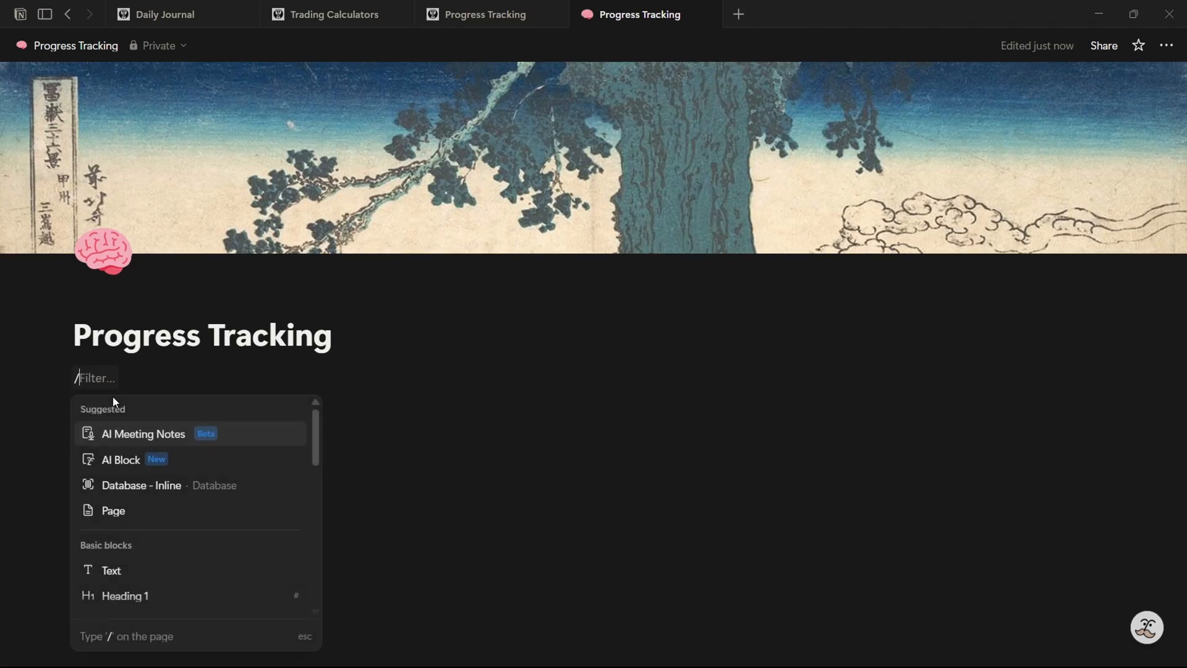
{"action": "type", "text": "databa"}
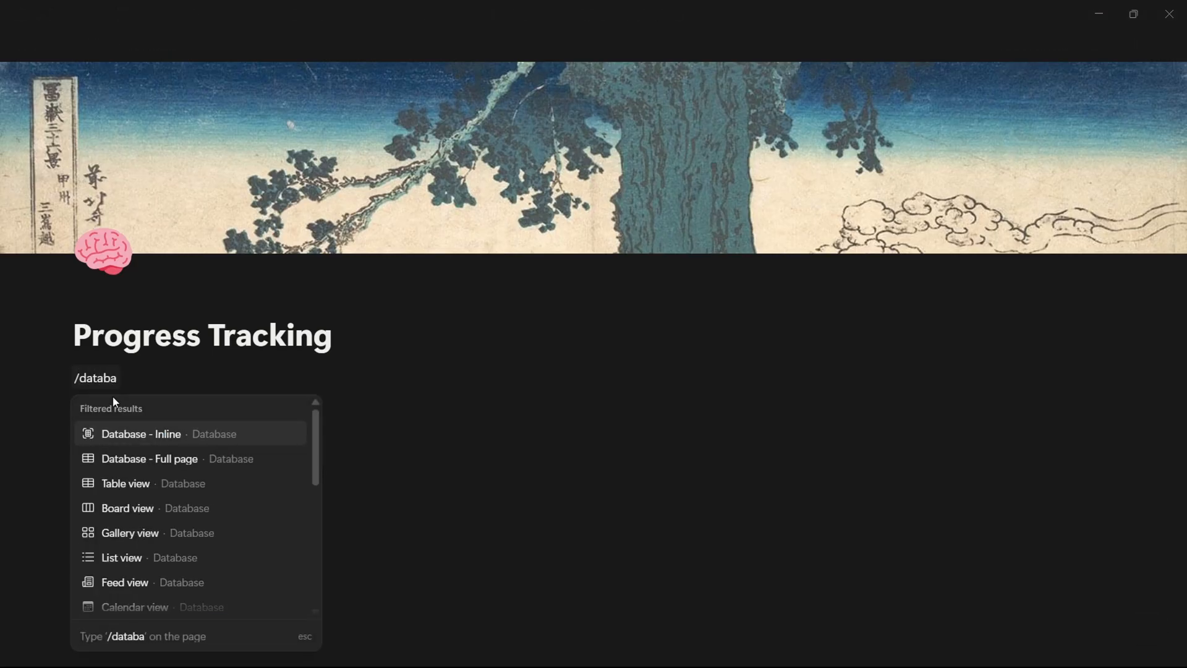
{"action": "left_click", "coordinate": [175, 432]}
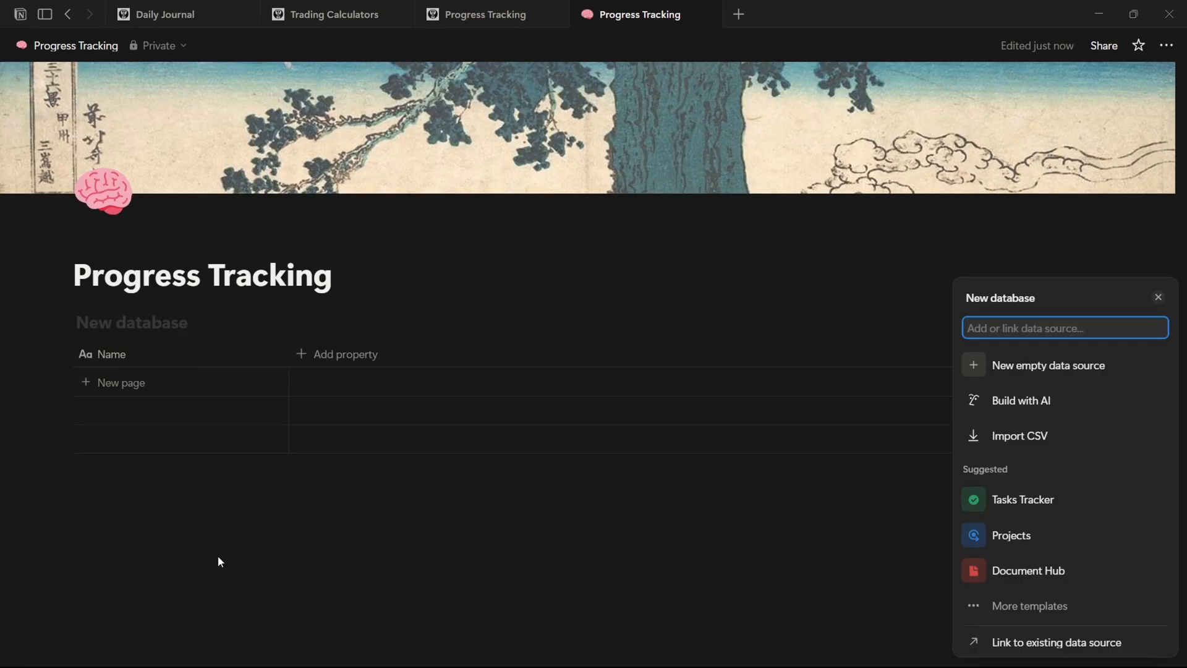
{"action": "left_click", "coordinate": [218, 556]}
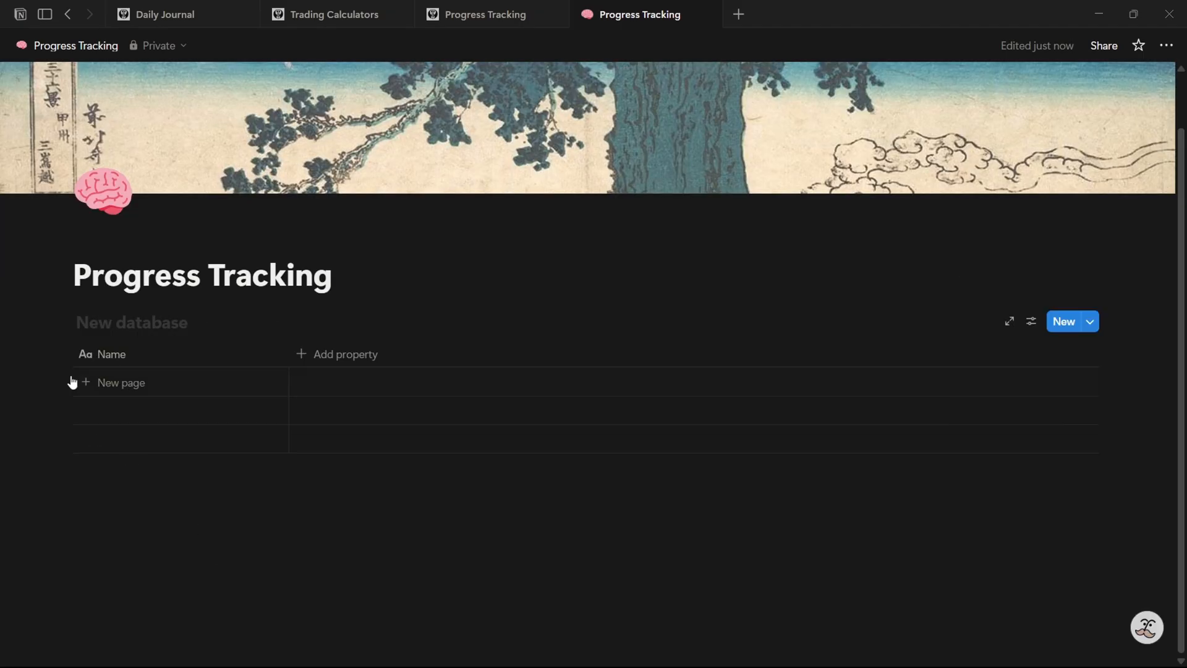
Title the new inline database "Win Rate Calculator"
{"action": "left_click", "coordinate": [157, 327]}
{"action": "type", "text": "W"}
{"action": "key", "text": "BackSpace"}
{"action": "type", "text": "Win Rate xc"}
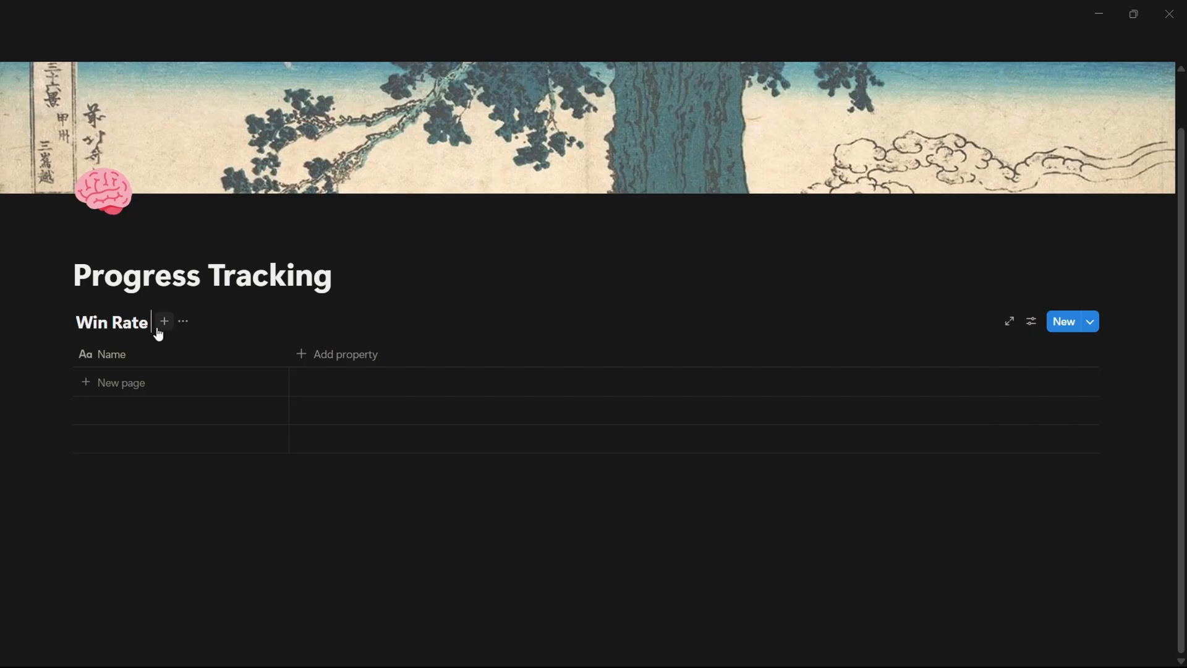
{"action": "key", "text": "BackSpace"}
{"action": "key", "text": "BackSpace"}
{"action": "key", "text": "BackSpace"}
{"action": "type", "text": "Ca"}
{"action": "key", "text": "BackSpace"}
{"action": "key", "text": "BackSpace"}
{"action": "type", "text": "Calculta"}
{"action": "key", "text": "BackSpace"}
{"action": "key", "text": "BackSpace"}
{"action": "type", "text": "ator"}
Rename the Name property to "Week" and narrow its column
{"action": "left_click", "coordinate": [137, 354]}
{"action": "left_click_drag", "start_coordinate": [136, 384], "coordinate": [109, 384]}
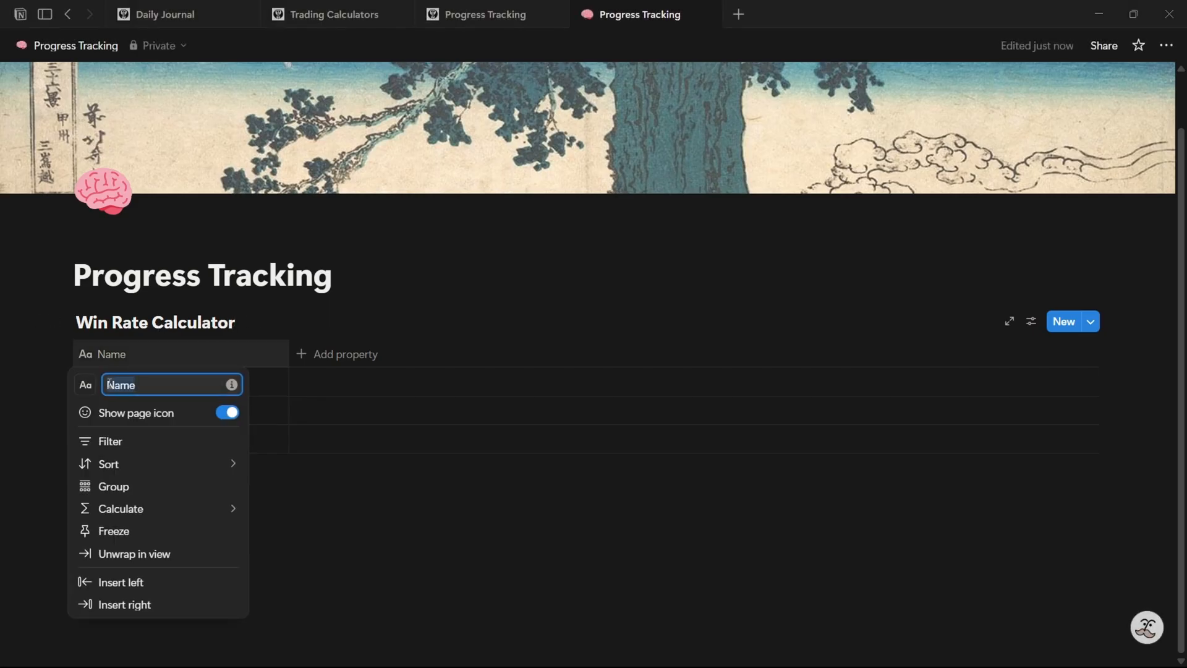
{"action": "type", "text": "Week"}
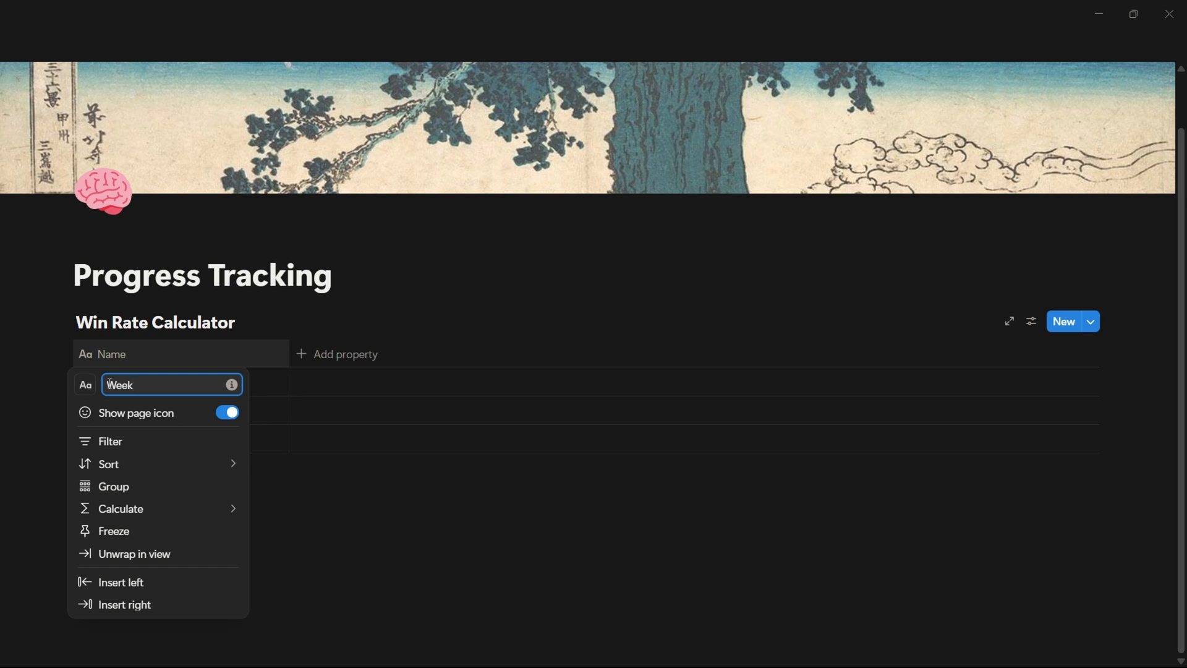
{"action": "left_click", "coordinate": [317, 582]}
{"action": "left_click_drag", "start_coordinate": [289, 355], "coordinate": [221, 353]}
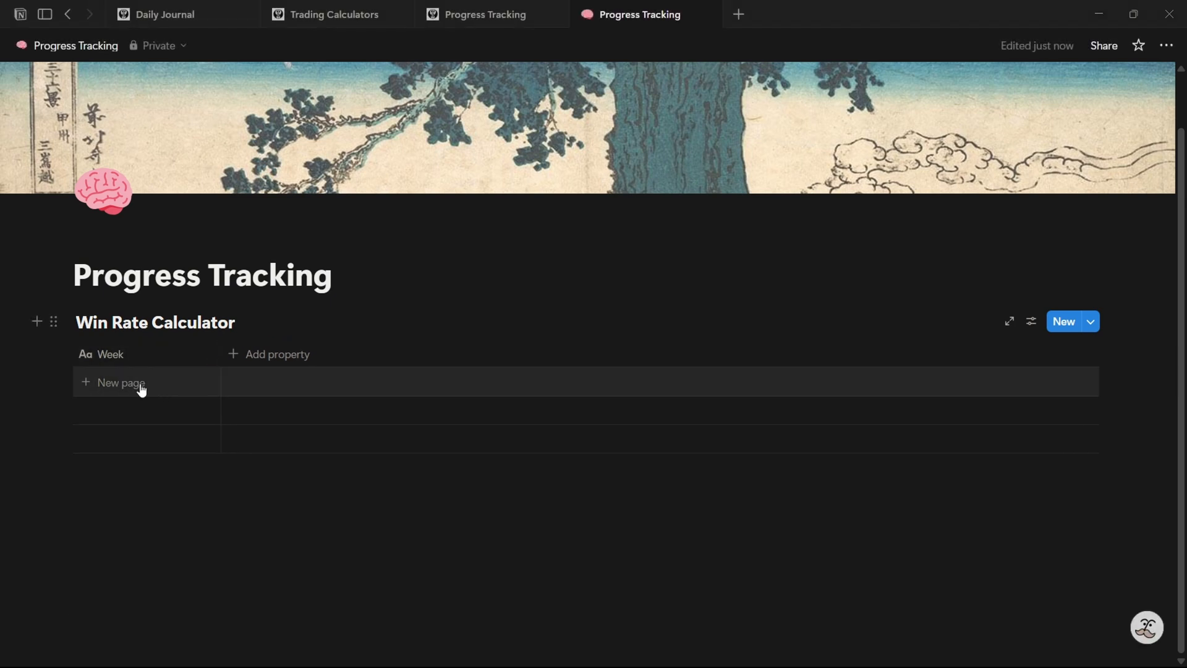
Add a Number property to the Win Rate Calculator and name it "Total Trades"
{"action": "left_click", "coordinate": [273, 357]}
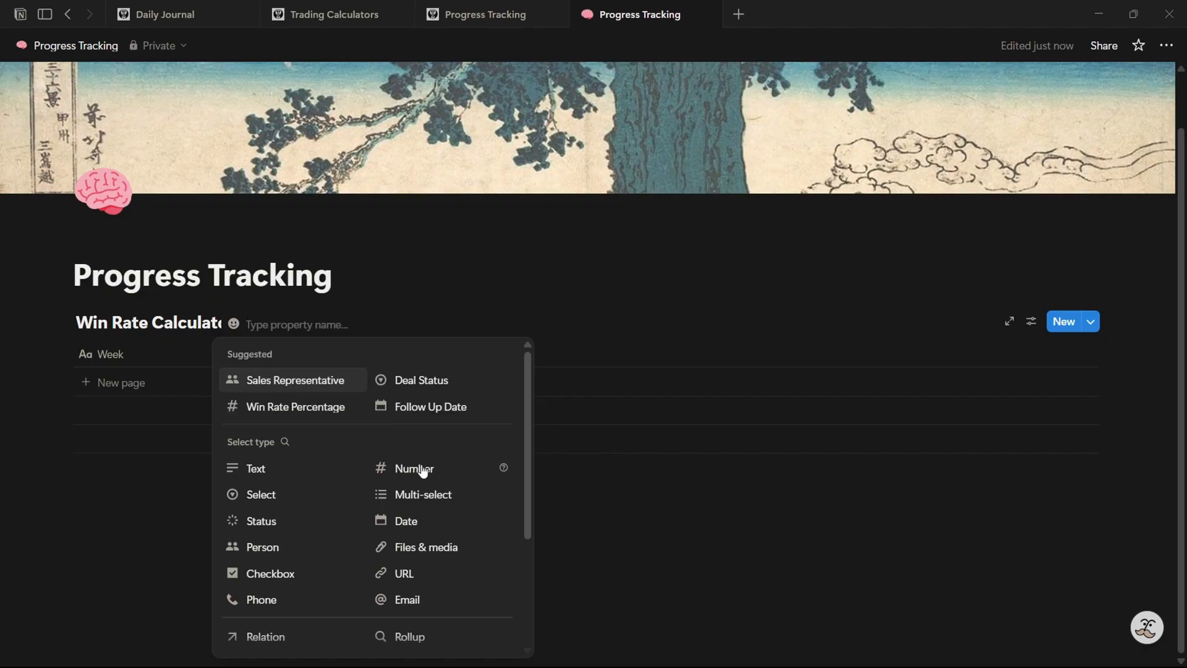
{"action": "left_click", "coordinate": [422, 480]}
{"action": "left_click", "coordinate": [253, 355]}
{"action": "key", "text": "ctrl+a"}
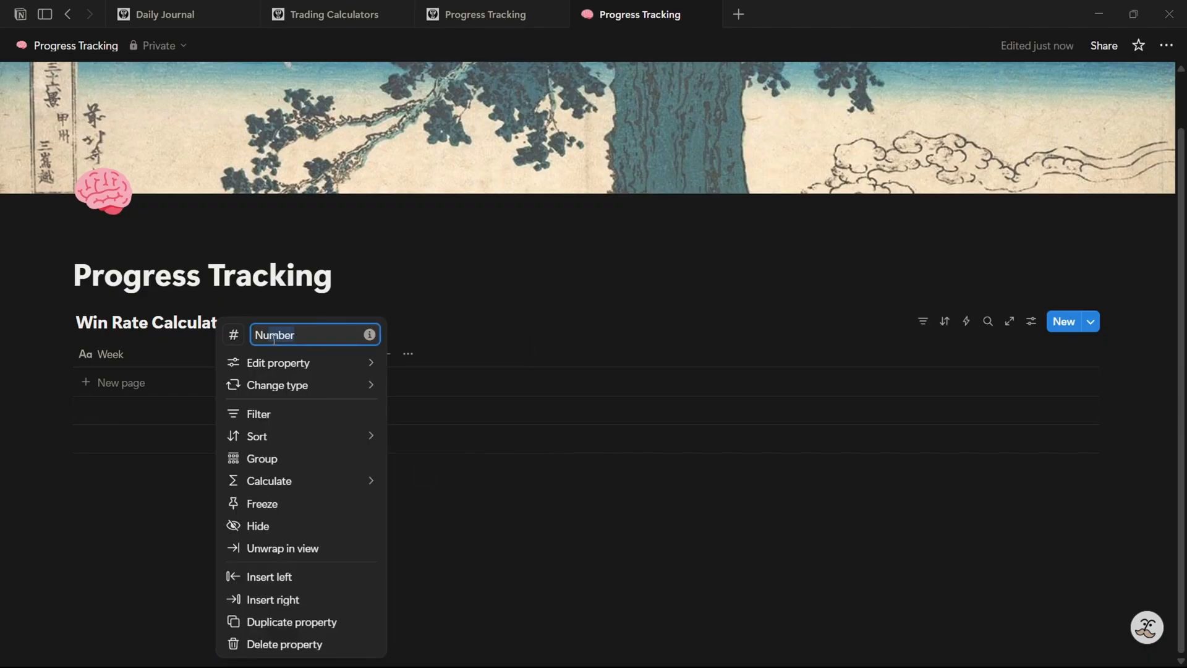
{"action": "type", "text": "Total Trades"}
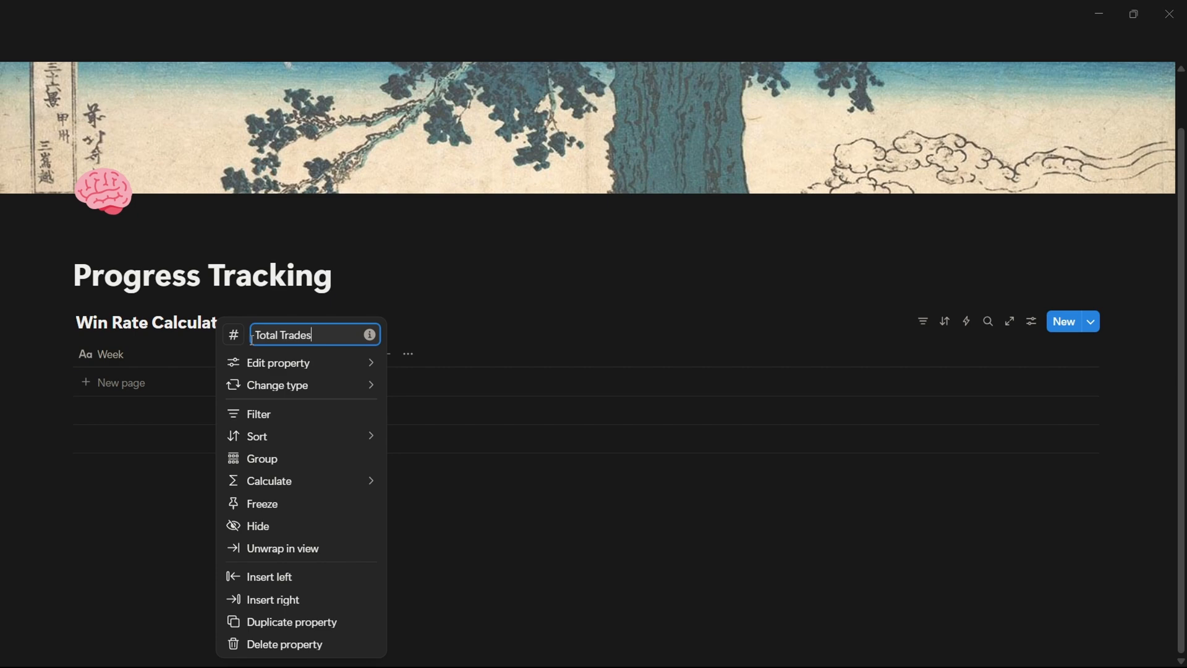
{"action": "left_click", "coordinate": [432, 544]}
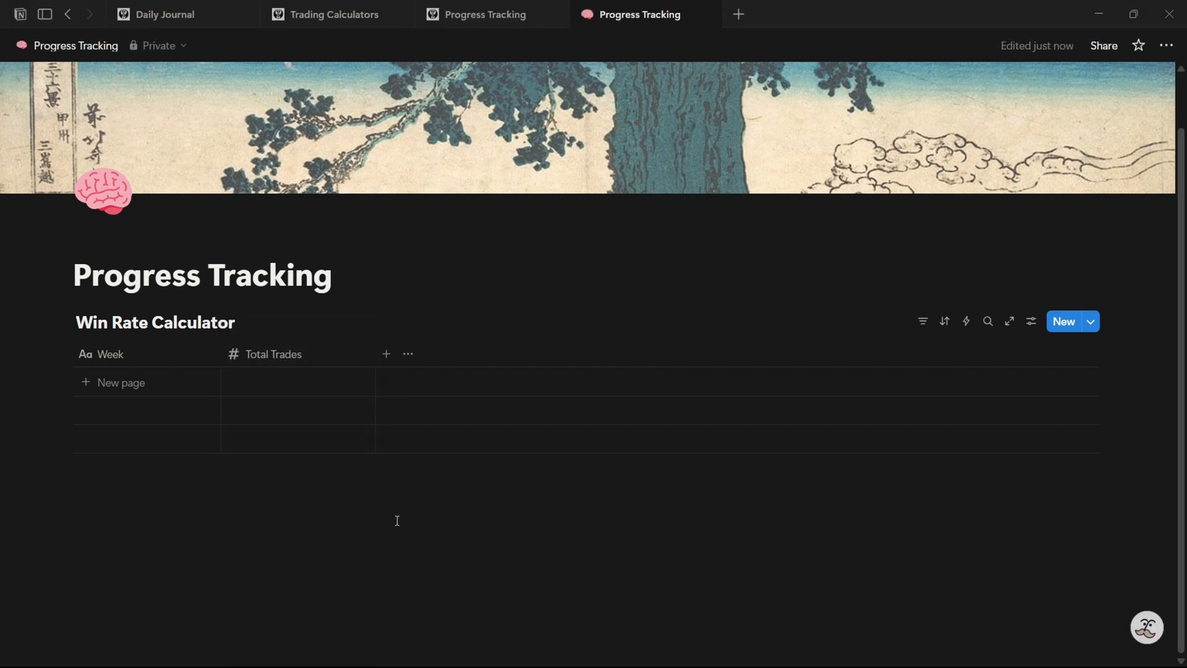
Add another Number property after Total Trades and name it "Winning Trades"
{"action": "left_click", "coordinate": [382, 356]}
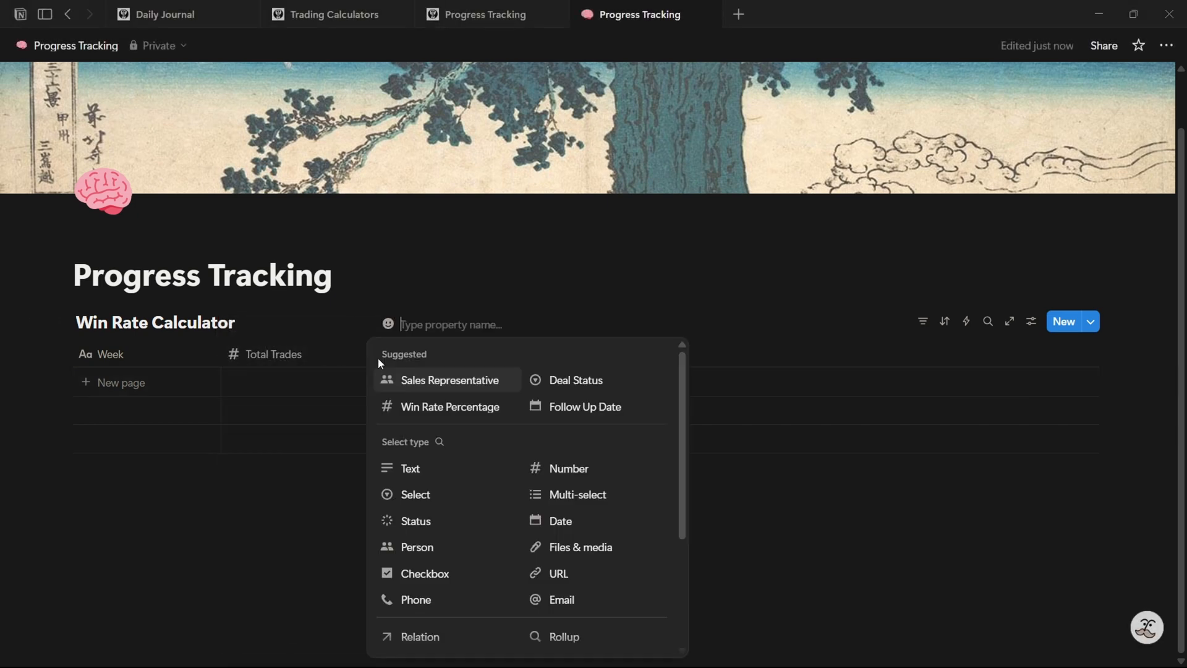
{"action": "left_click", "coordinate": [586, 475]}
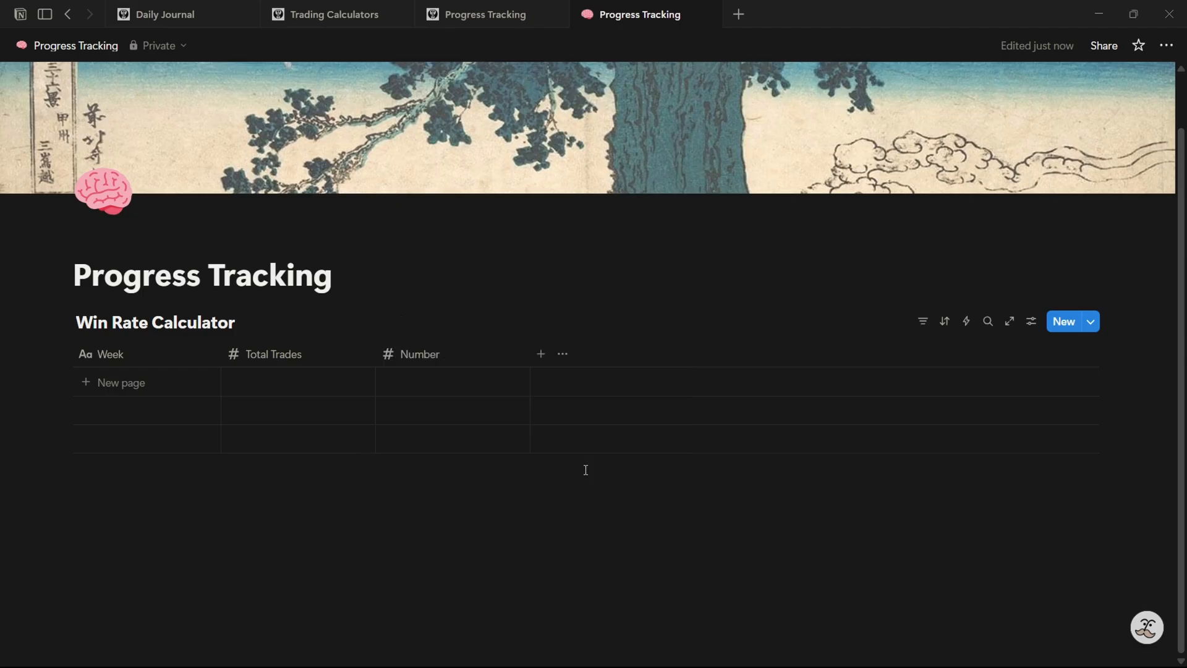
{"action": "left_click", "coordinate": [429, 354]}
{"action": "left_click", "coordinate": [407, 334]}
{"action": "type", "text": "Winn"}
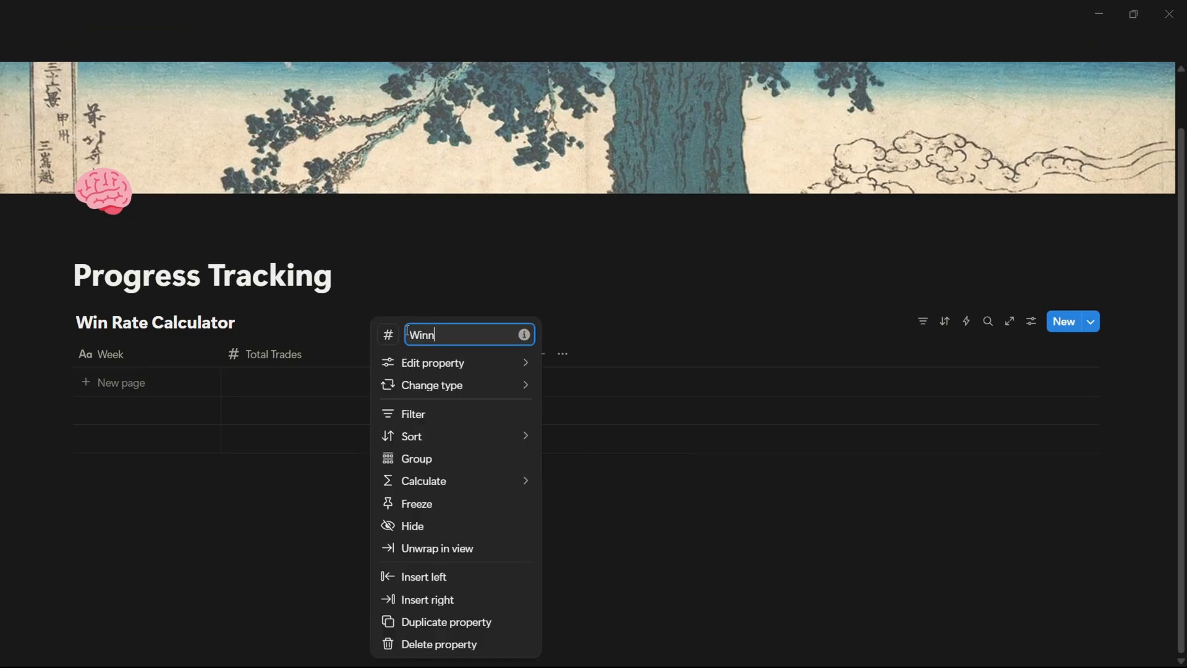
{"action": "type", "text": "ing Trades"}
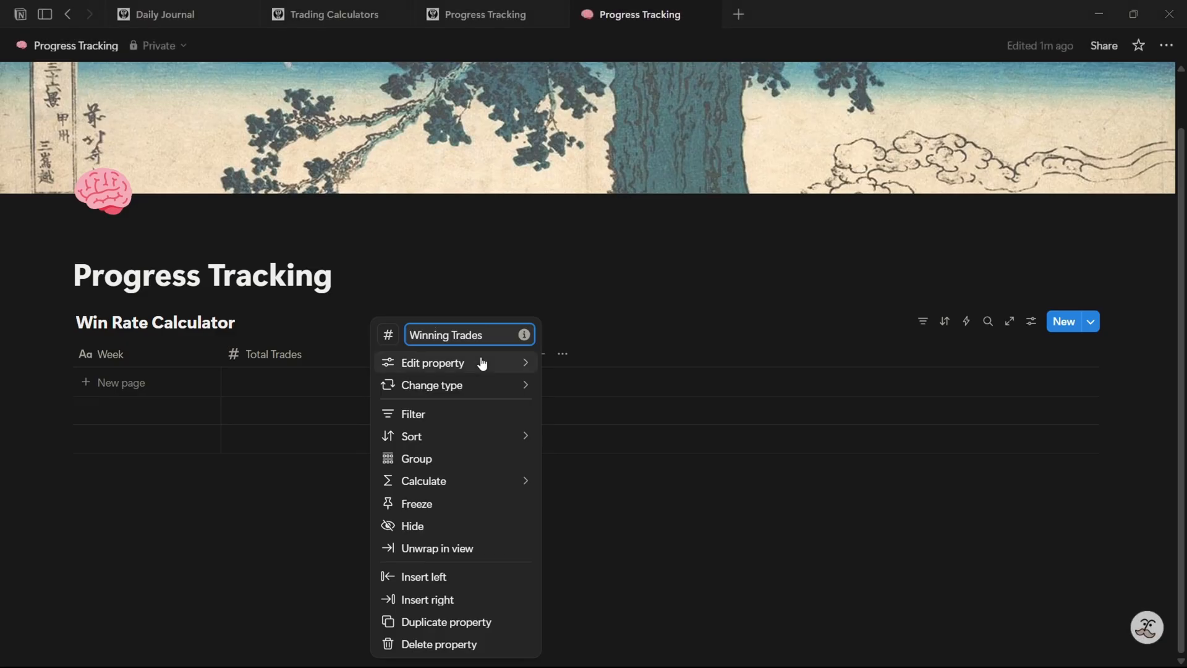
Add a Formula property after Winning Trades and name it "Win Rate %"
{"action": "left_click", "coordinate": [629, 618]}
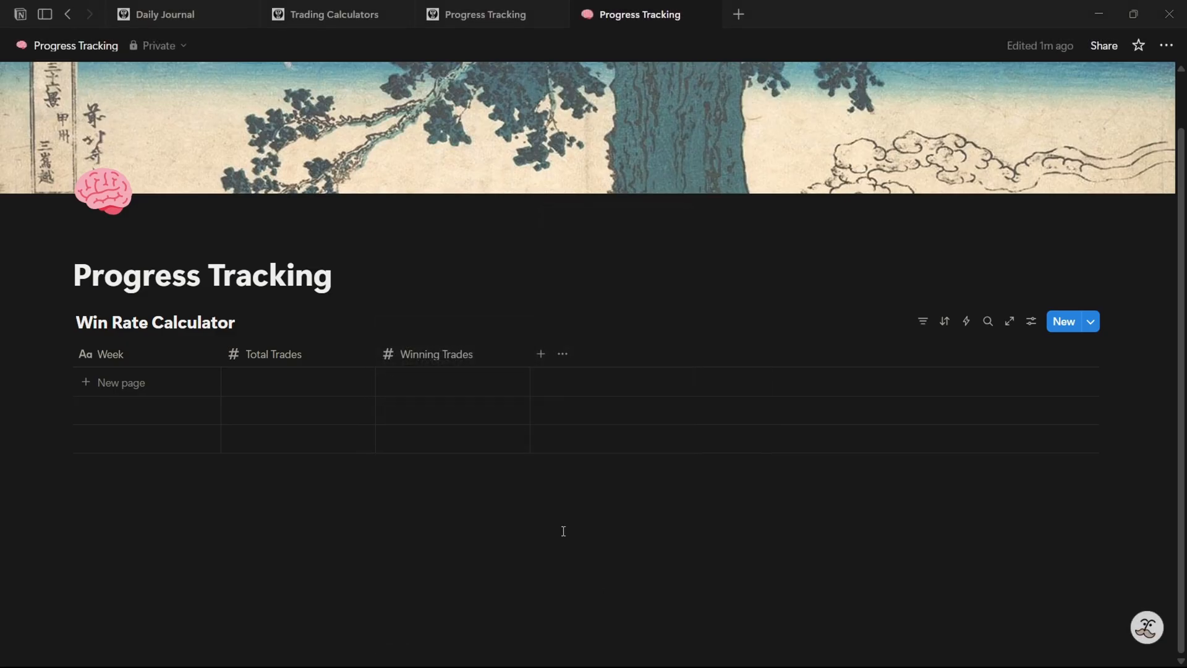
{"action": "left_click", "coordinate": [539, 352]}
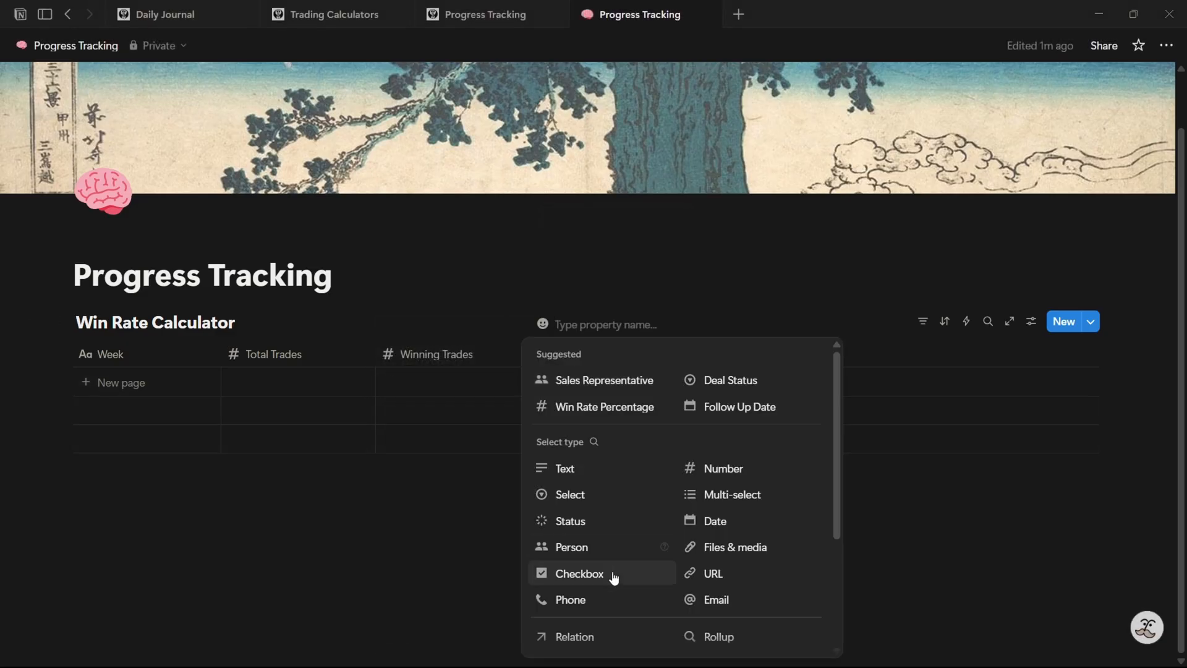
{"action": "scroll", "coordinate": [614, 572], "scroll_direction": "down", "scroll_amount": 3}
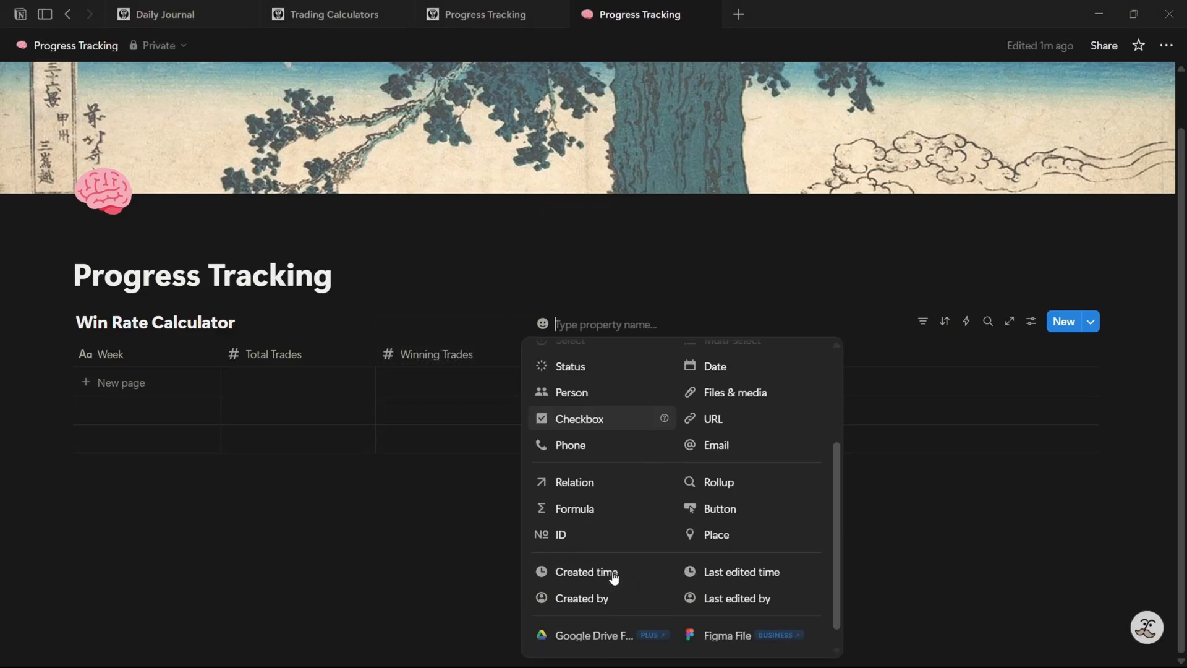
{"action": "left_click", "coordinate": [578, 513]}
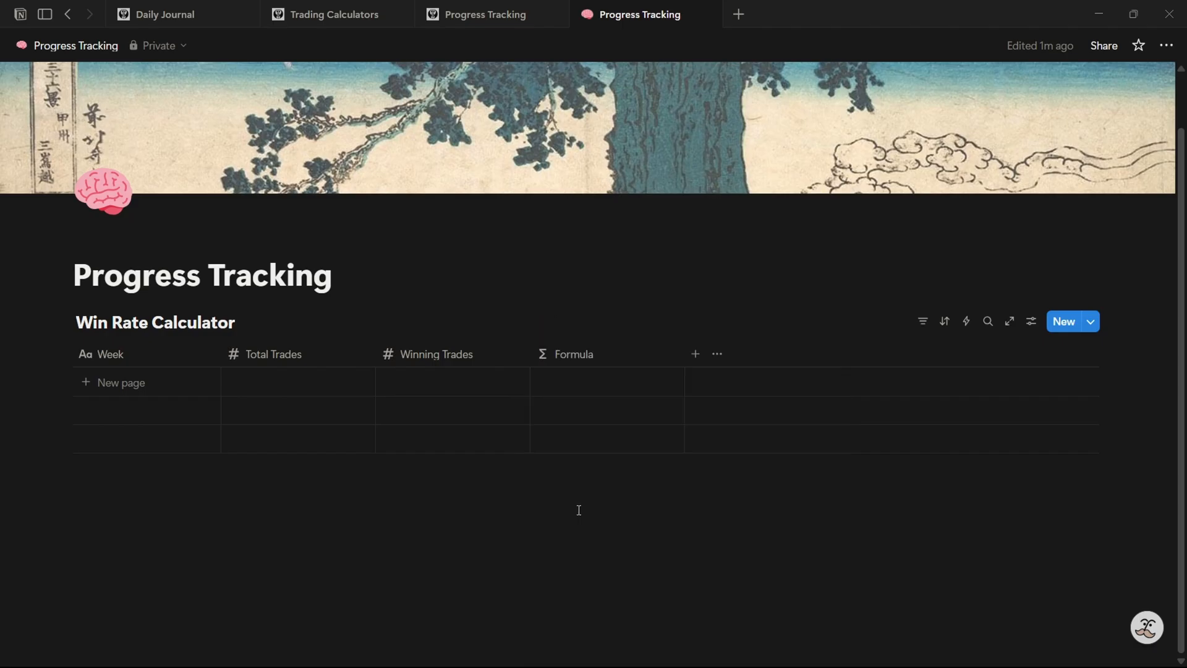
{"action": "left_click", "coordinate": [593, 354]}
{"action": "left_click_drag", "start_coordinate": [621, 351], "coordinate": [558, 353]}
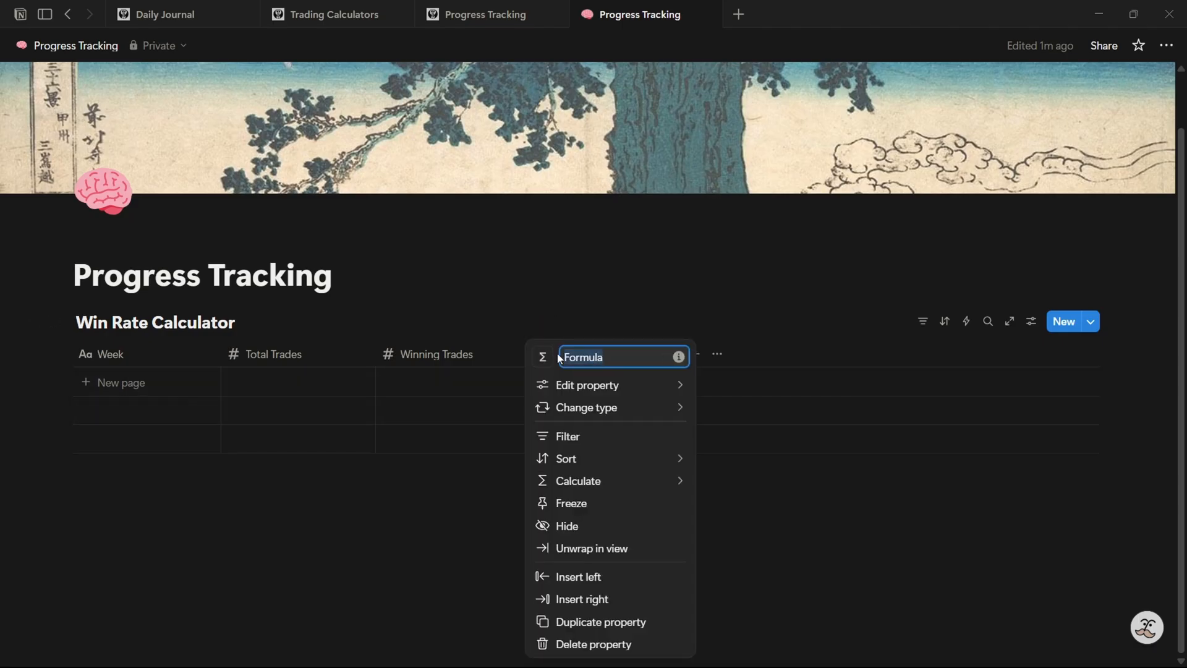
{"action": "type", "text": "Win"}
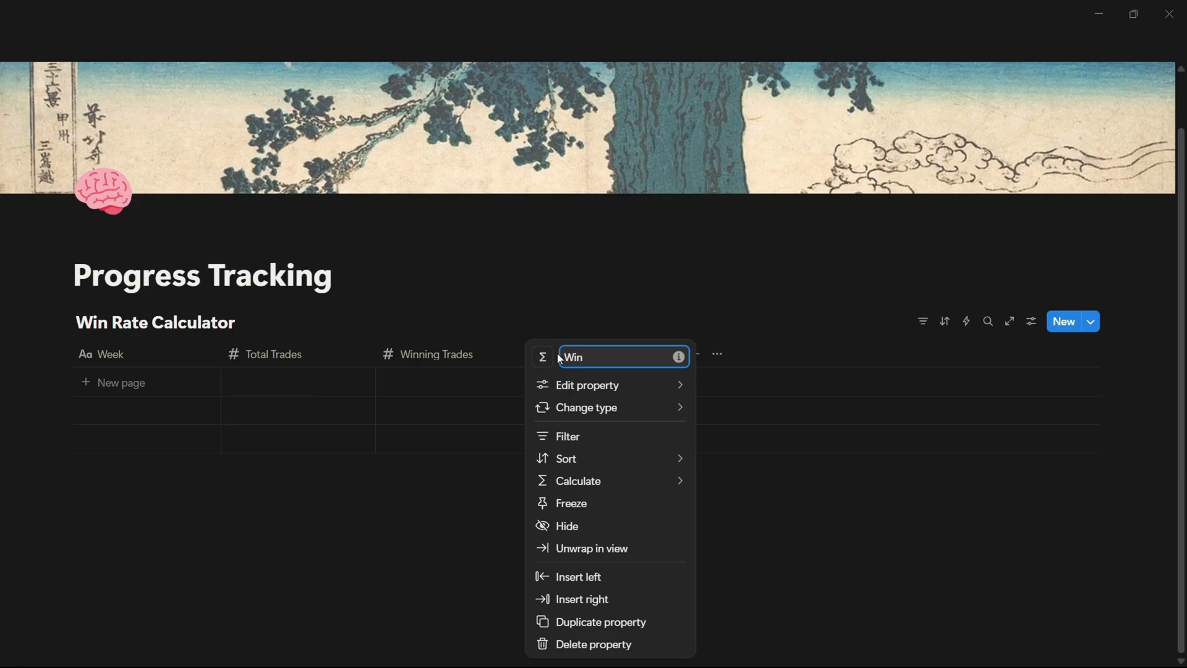
{"action": "type", "text": " Rate %"}
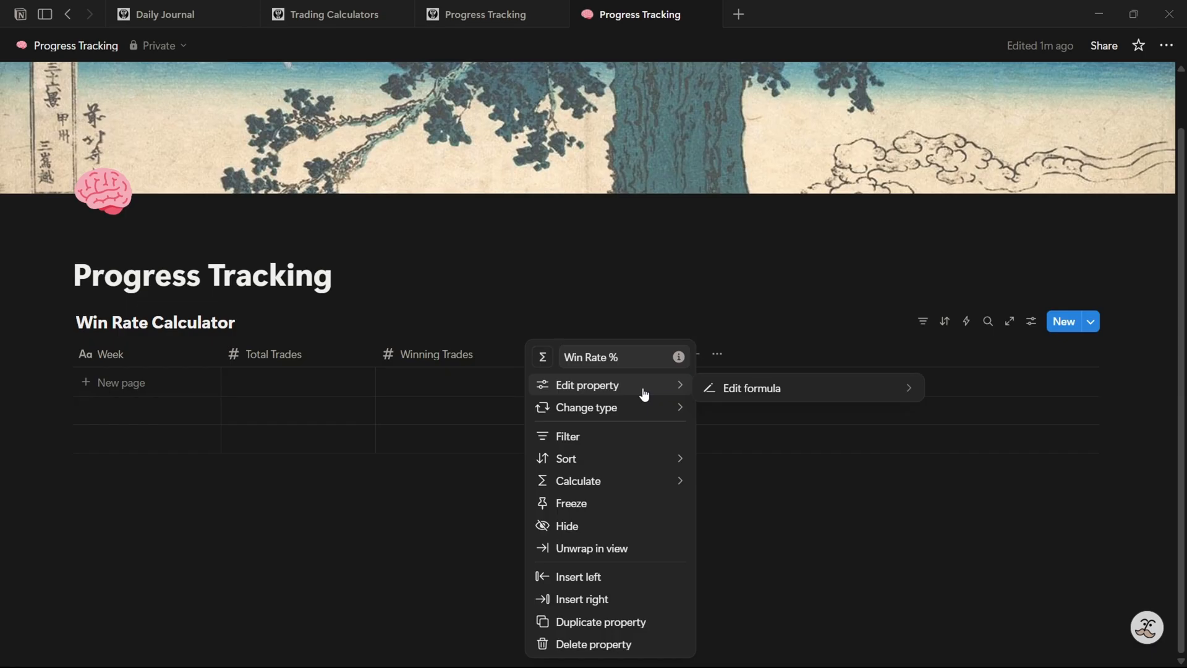
Set the Win Rate % formula to if(Total Trades > 0, (Winning Trades / Total Trades) * 100, 0)
{"action": "left_click", "coordinate": [758, 380]}
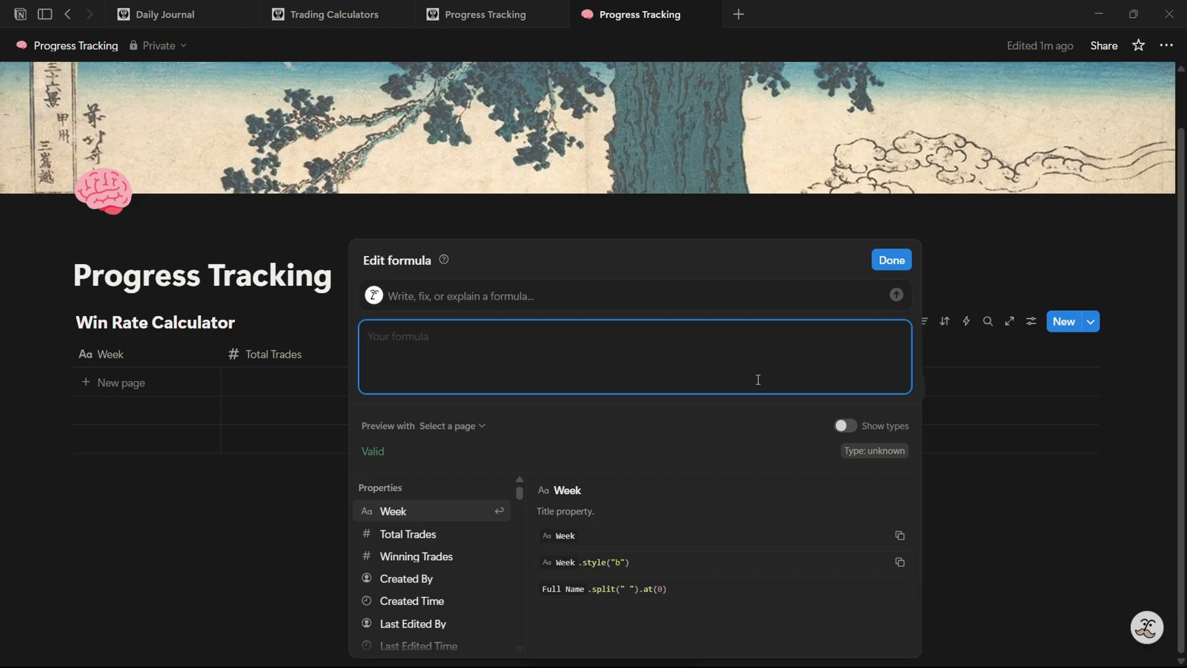
{"action": "type", "text": "if(Total Trades > 0, (Winning Trades / Total Trades) * 100, 0)"}
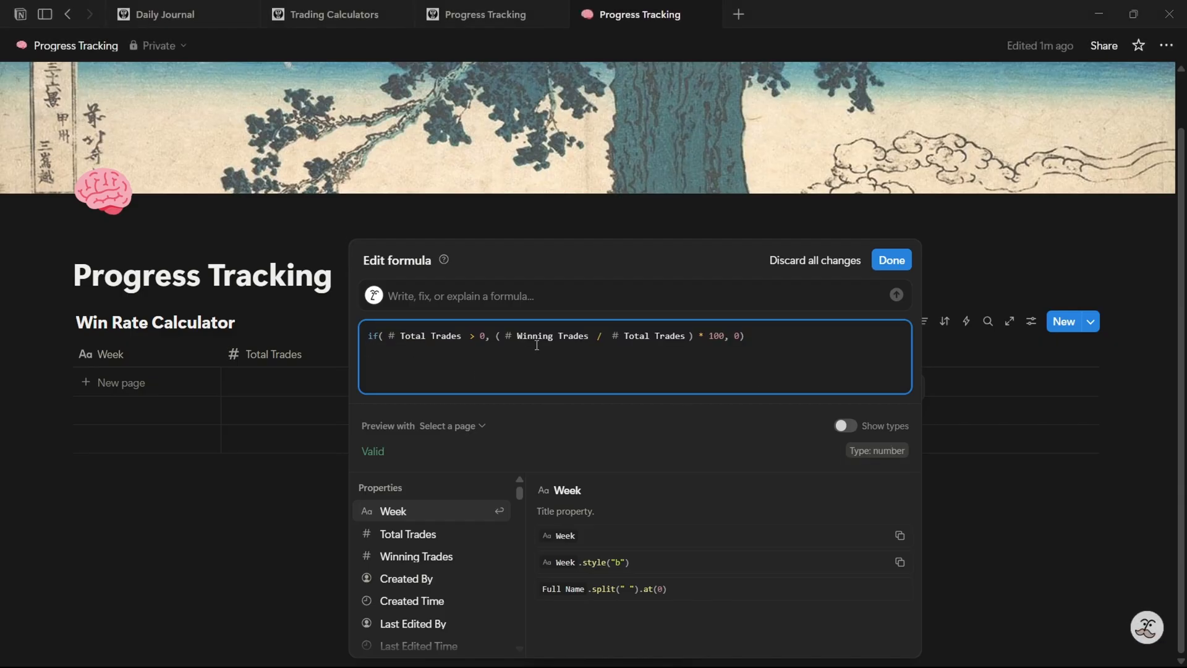
{"action": "left_click", "coordinate": [892, 261]}
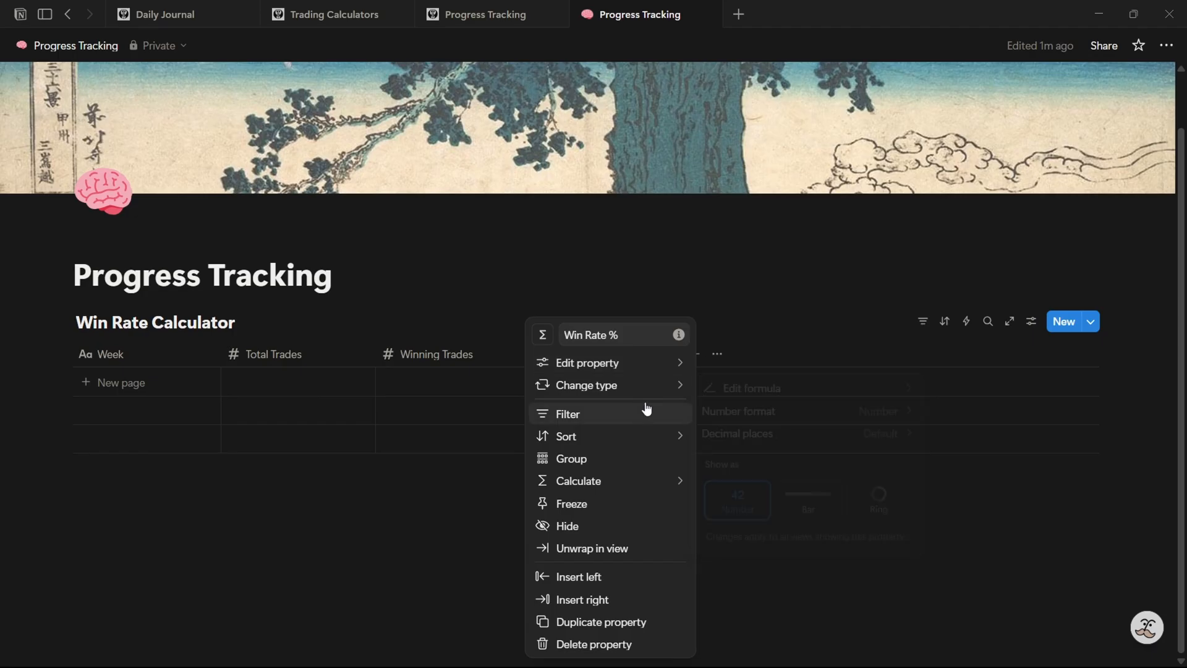
Show the Win Rate % property as a ring
{"action": "mouse_move", "coordinate": [672, 373]}
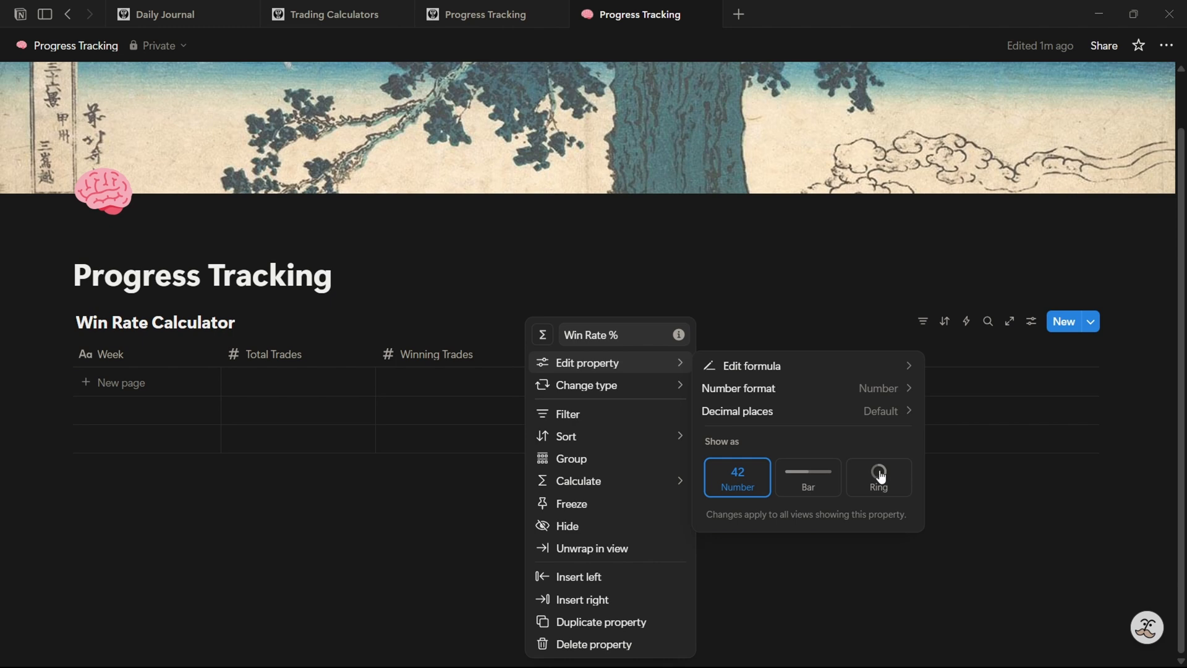
{"action": "left_click", "coordinate": [881, 477]}
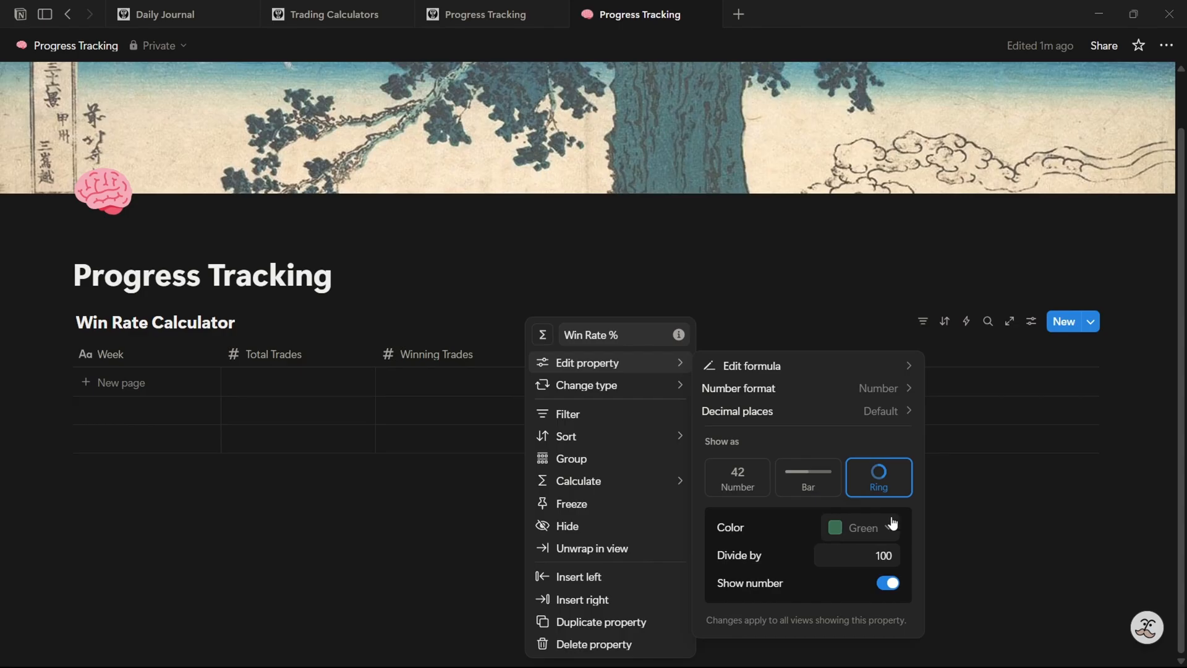
{"action": "left_click", "coordinate": [950, 511]}
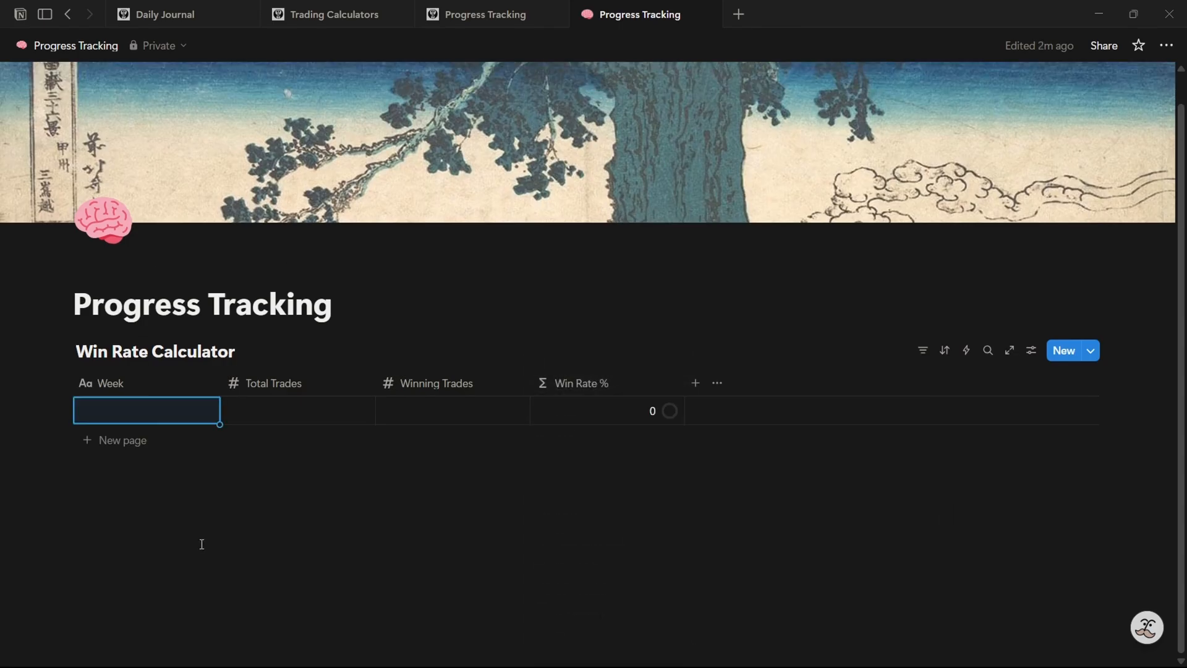
Name the first row of the Win Rate Calculator "Week 01"
{"action": "left_click", "coordinate": [118, 411]}
{"action": "type", "text": "Wekk"}
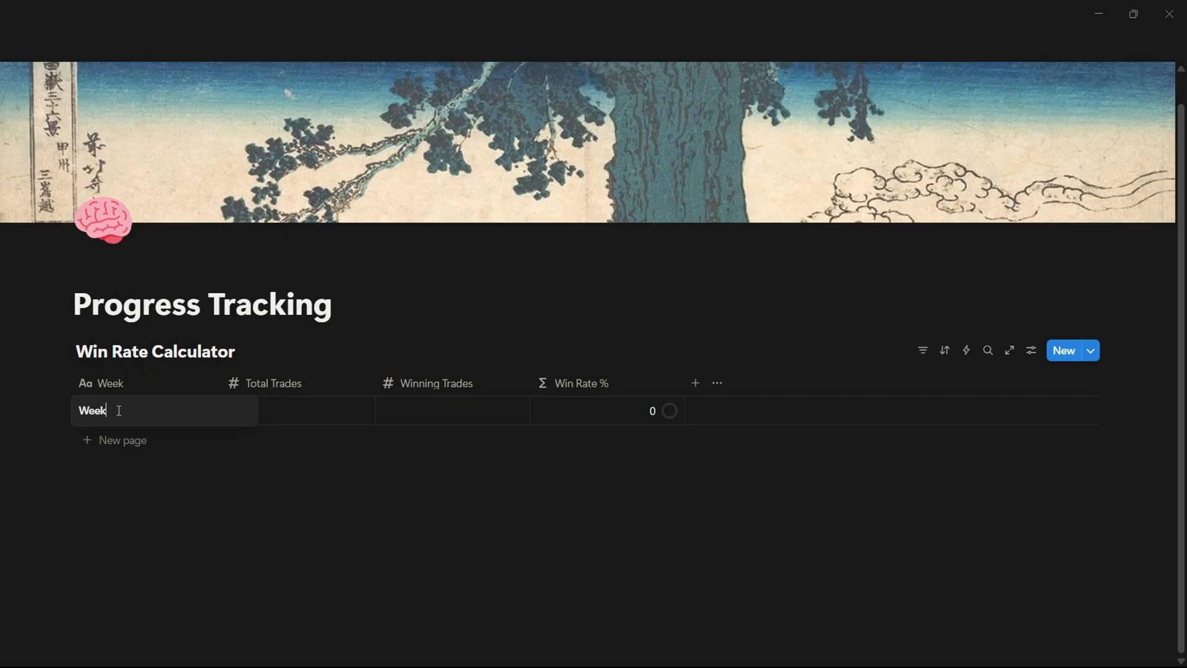
{"action": "type", "text": " 01"}
{"action": "key", "text": "Return"}
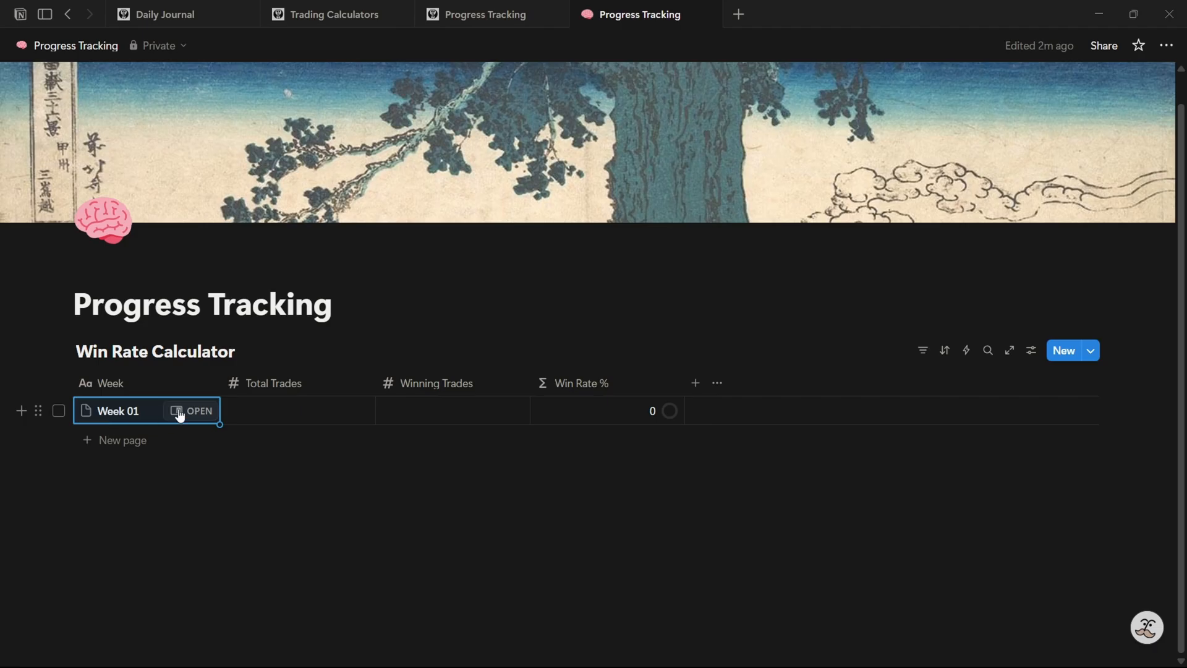
Enter 6 total trades and 4 winning trades for Week 01
{"action": "left_click", "coordinate": [269, 412]}
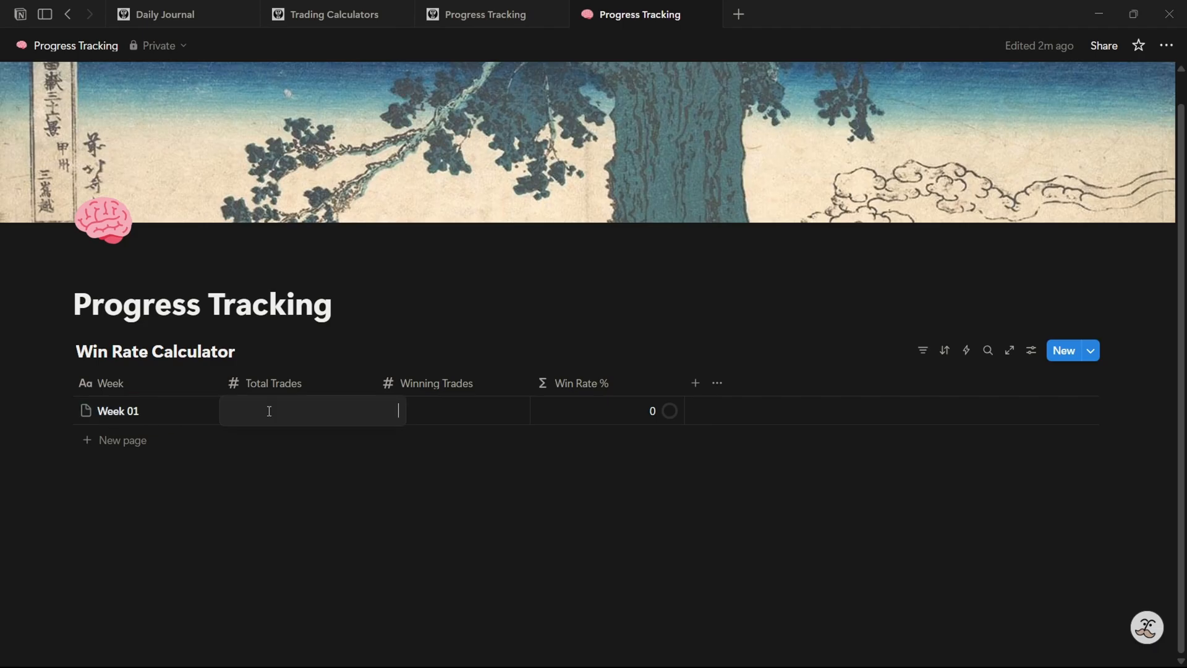
{"action": "type", "text": "6"}
{"action": "key", "text": "Return"}
{"action": "left_click", "coordinate": [439, 403]}
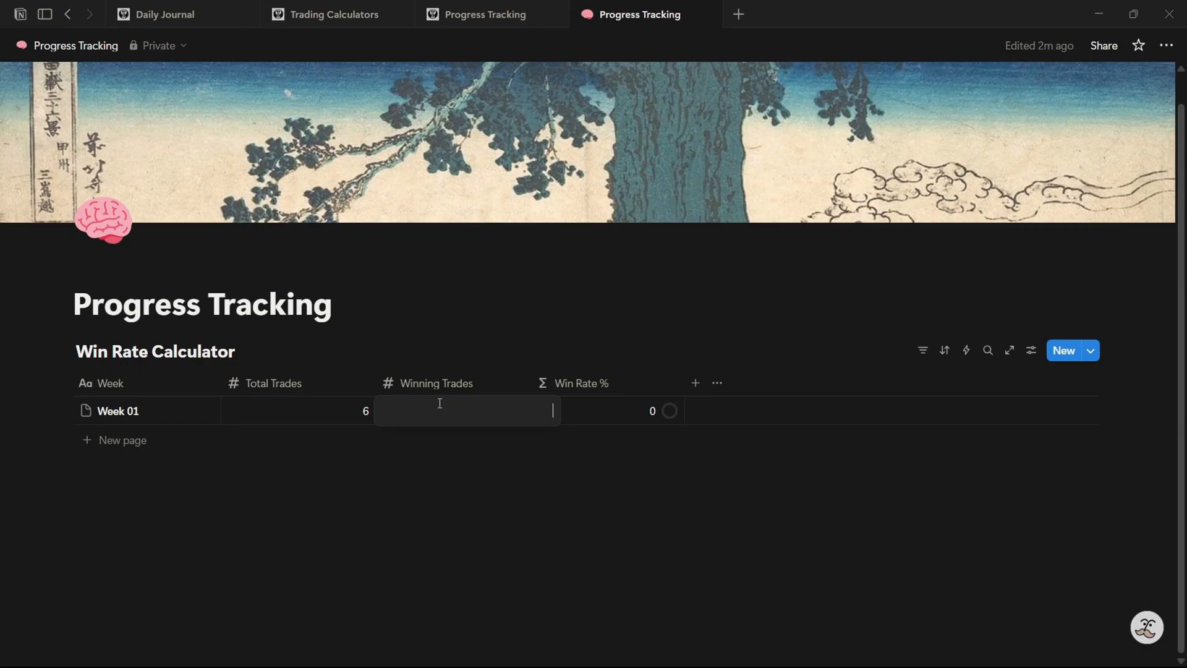
{"action": "type", "text": "4"}
{"action": "key", "text": "Return"}
{"action": "left_click", "coordinate": [516, 416]}
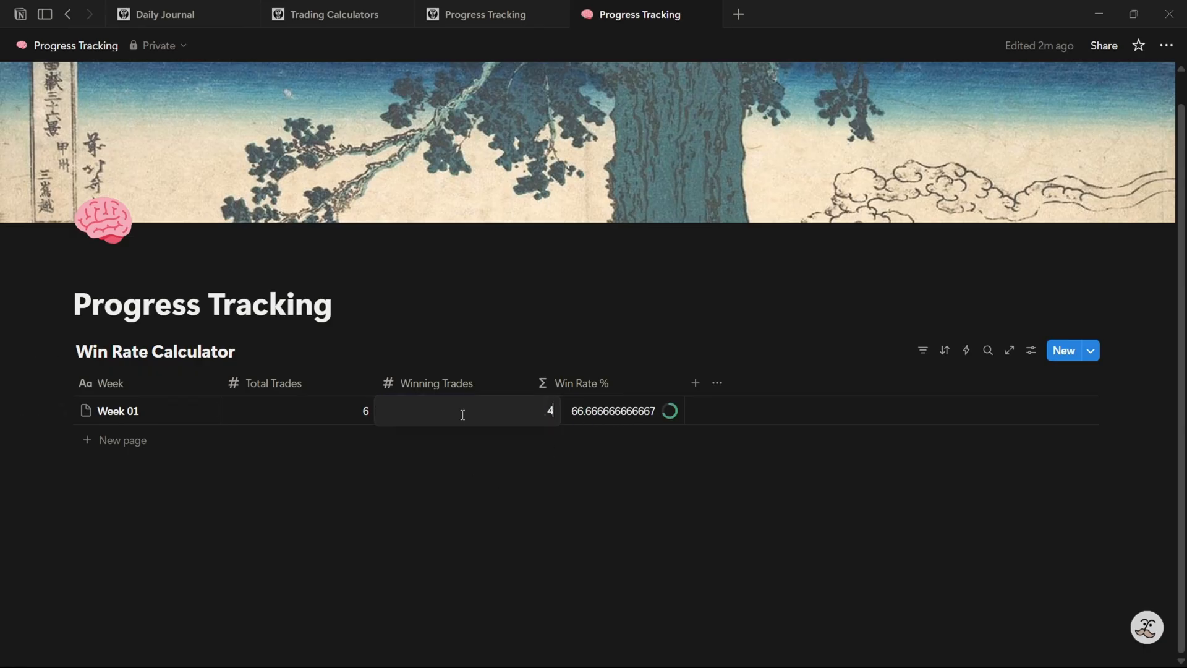
{"action": "key", "text": "Escape"}
Change the Week 01 figures to 4 total trades and 2 winning trades
{"action": "left_click", "coordinate": [354, 416]}
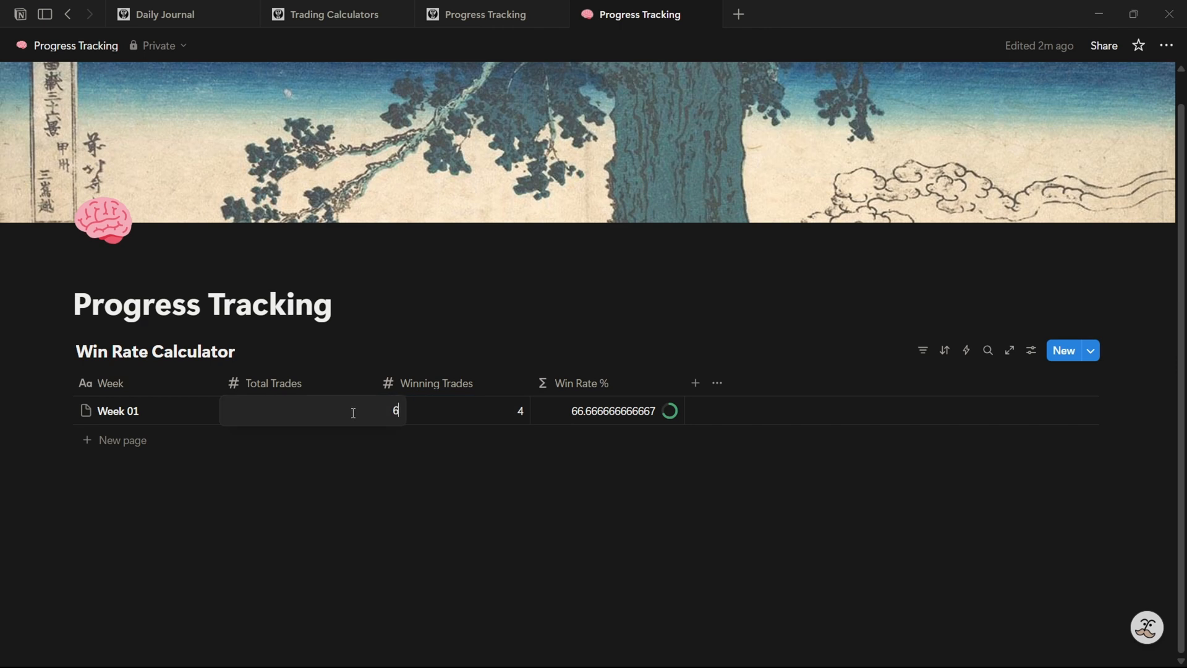
{"action": "key", "text": "BackSpace"}
{"action": "type", "text": "4"}
{"action": "key", "text": "Escape"}
{"action": "left_click", "coordinate": [437, 402]}
{"action": "key", "text": "BackSpace"}
{"action": "type", "text": "2"}
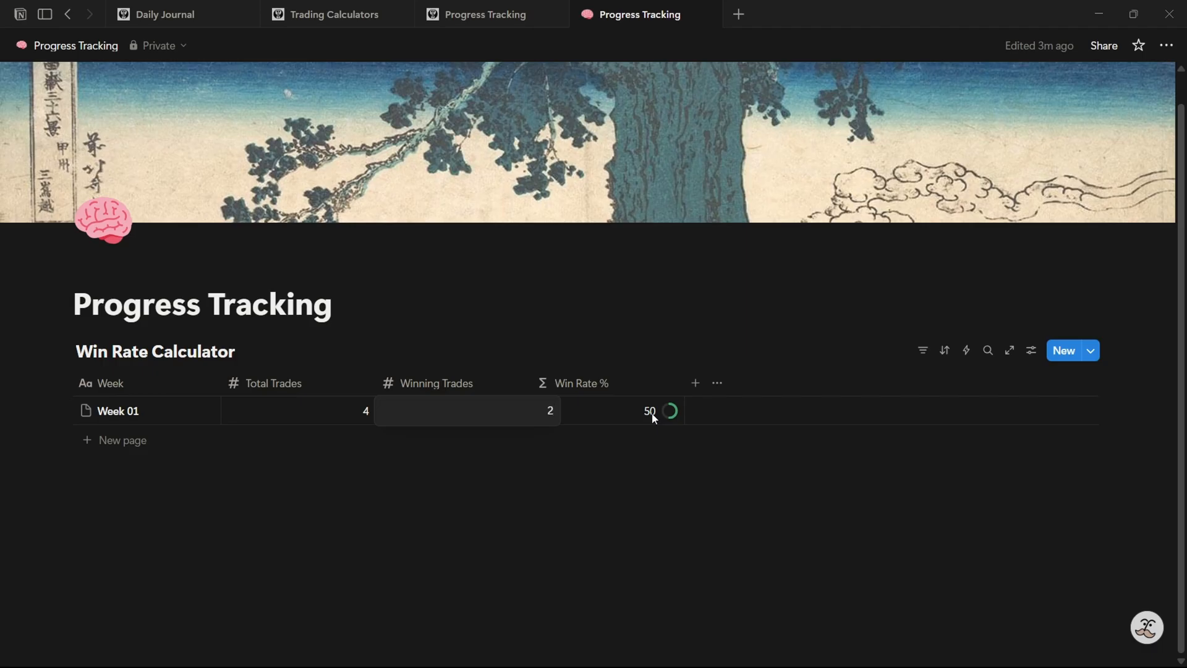
Add two rows below Week 01 named "Week 02" and "Week 03"
{"action": "left_click", "coordinate": [113, 440]}
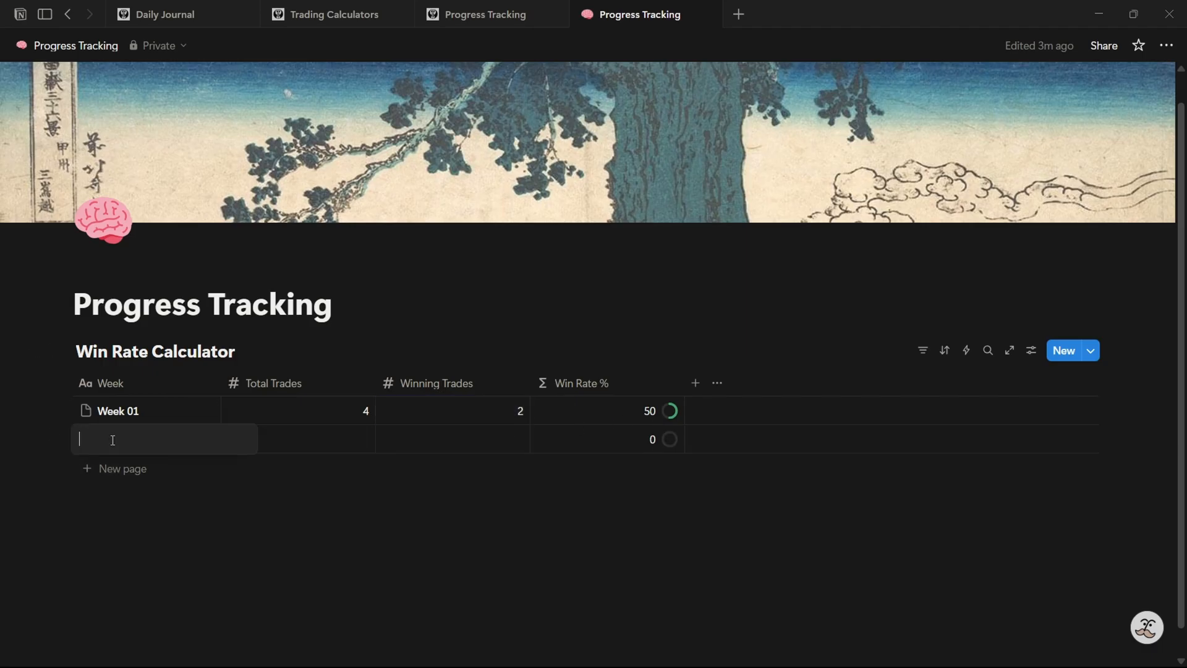
{"action": "type", "text": "Week 02"}
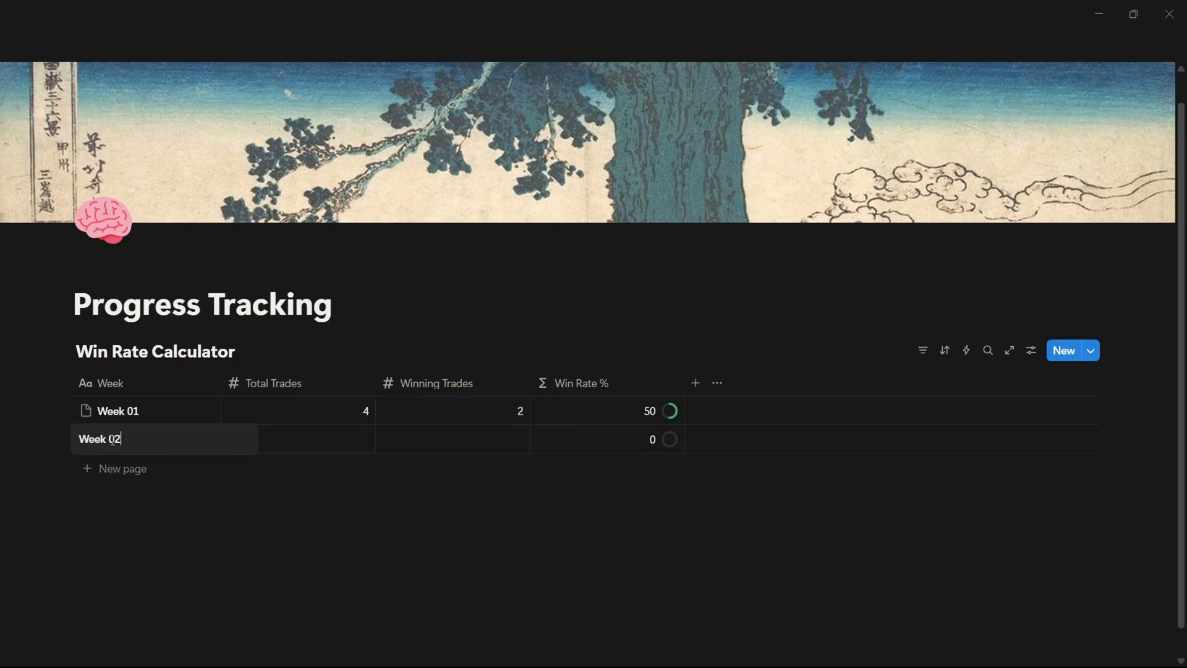
{"action": "key", "text": "Escape"}
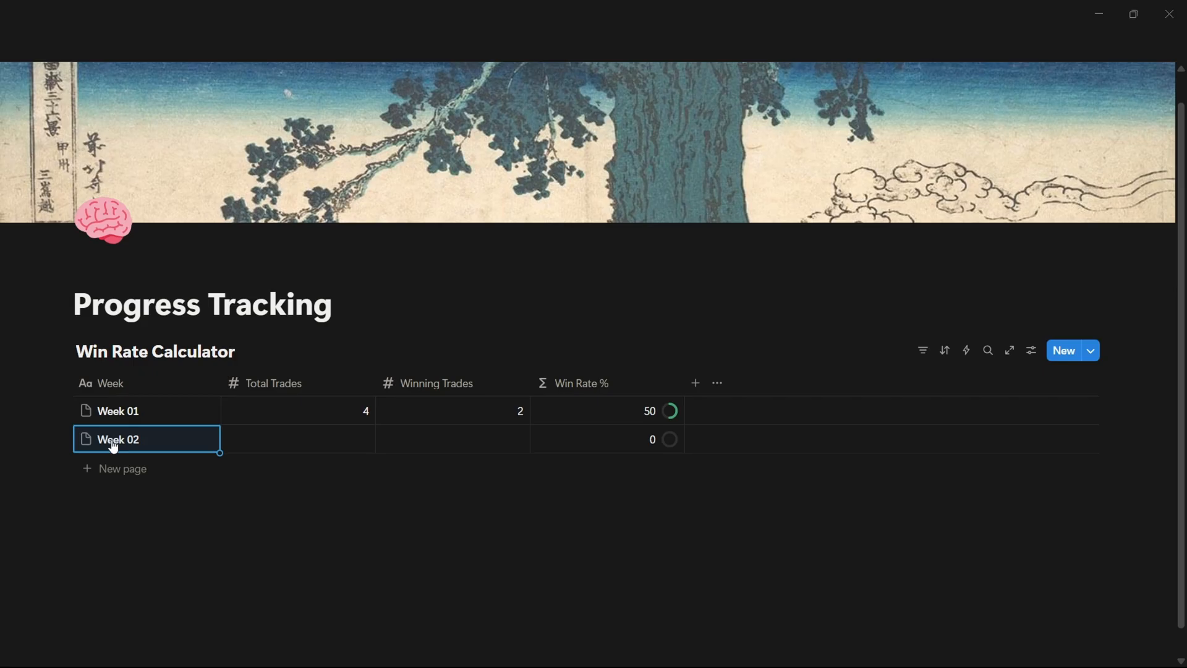
{"action": "left_click", "coordinate": [121, 462]}
{"action": "type", "text": "We"}
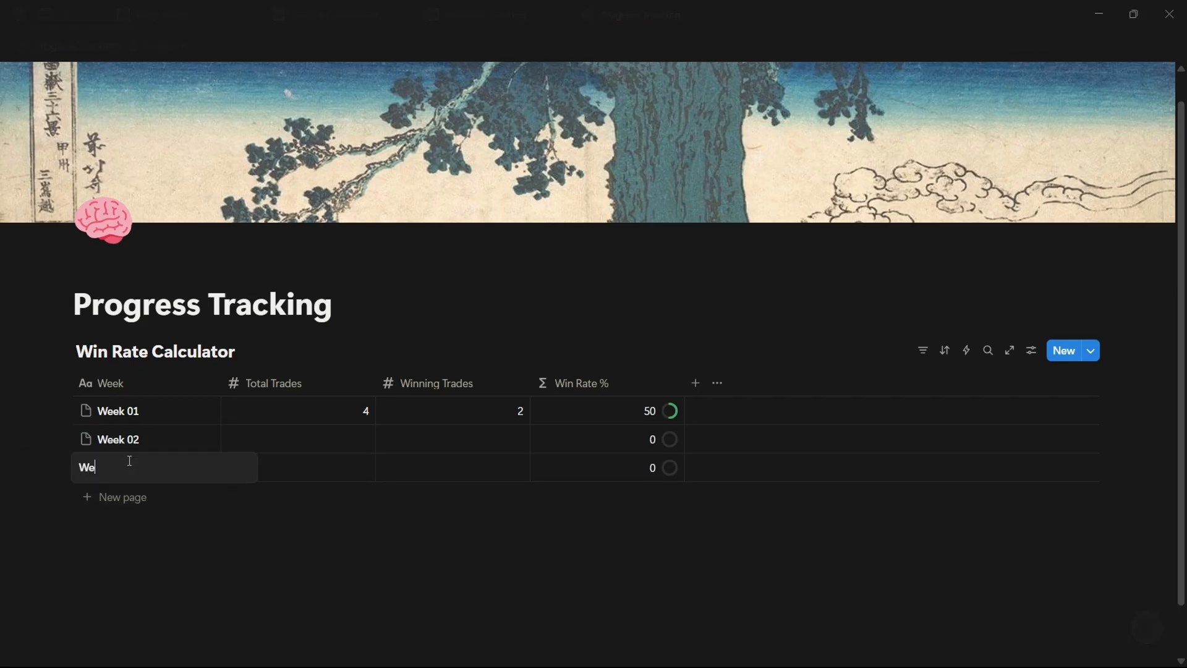
{"action": "type", "text": "ek 03"}
{"action": "key", "text": "Escape"}
Add two more rows named "Week 04" and "Week 05"
{"action": "left_click", "coordinate": [138, 495]}
{"action": "type", "text": "Wekk"}
{"action": "key", "text": "BackSpace"}
{"action": "key", "text": "BackSpace"}
{"action": "type", "text": "e"}
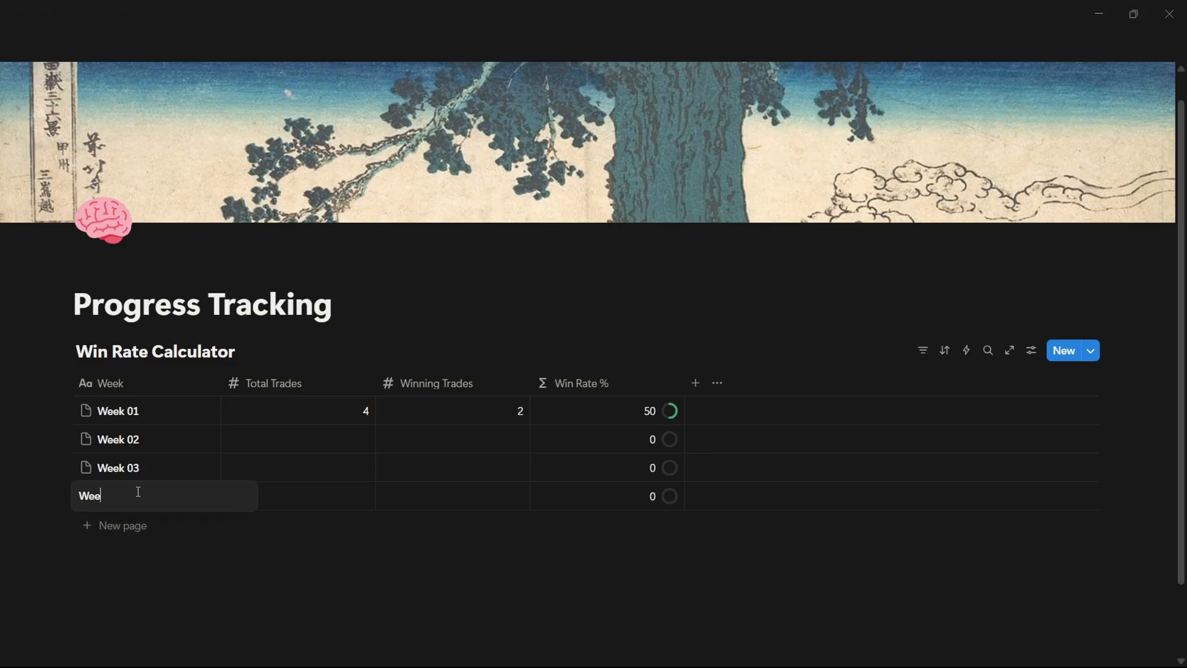
{"action": "key", "text": "Escape"}
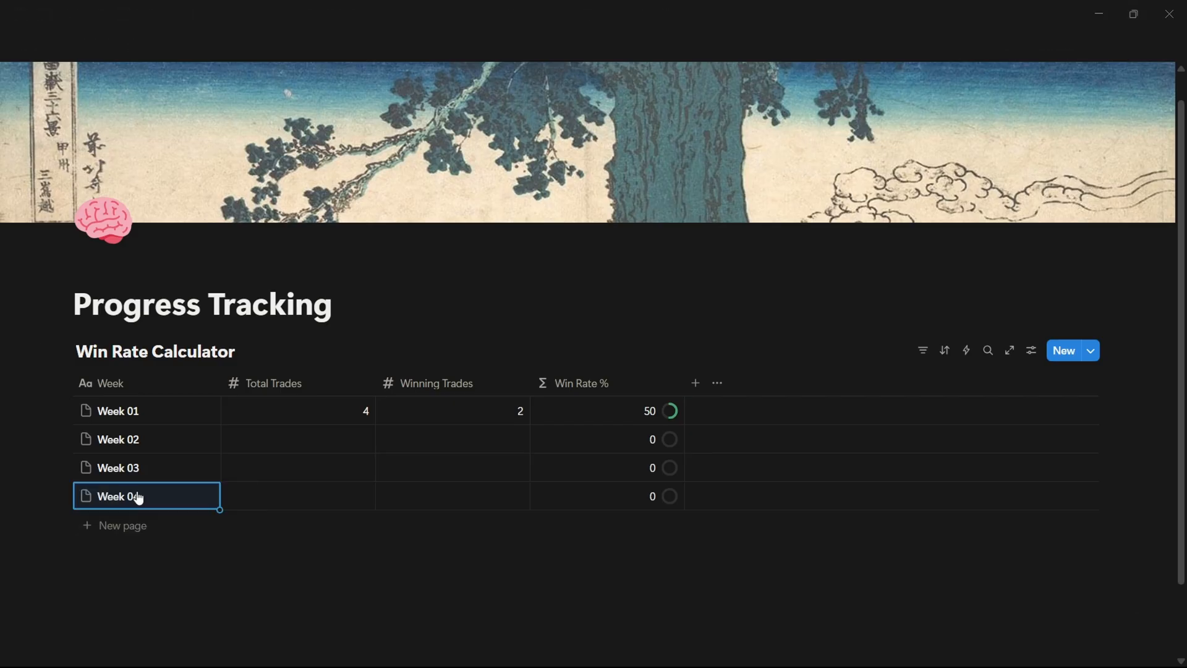
{"action": "left_click", "coordinate": [123, 525]}
{"action": "type", "text": "Week 05"}
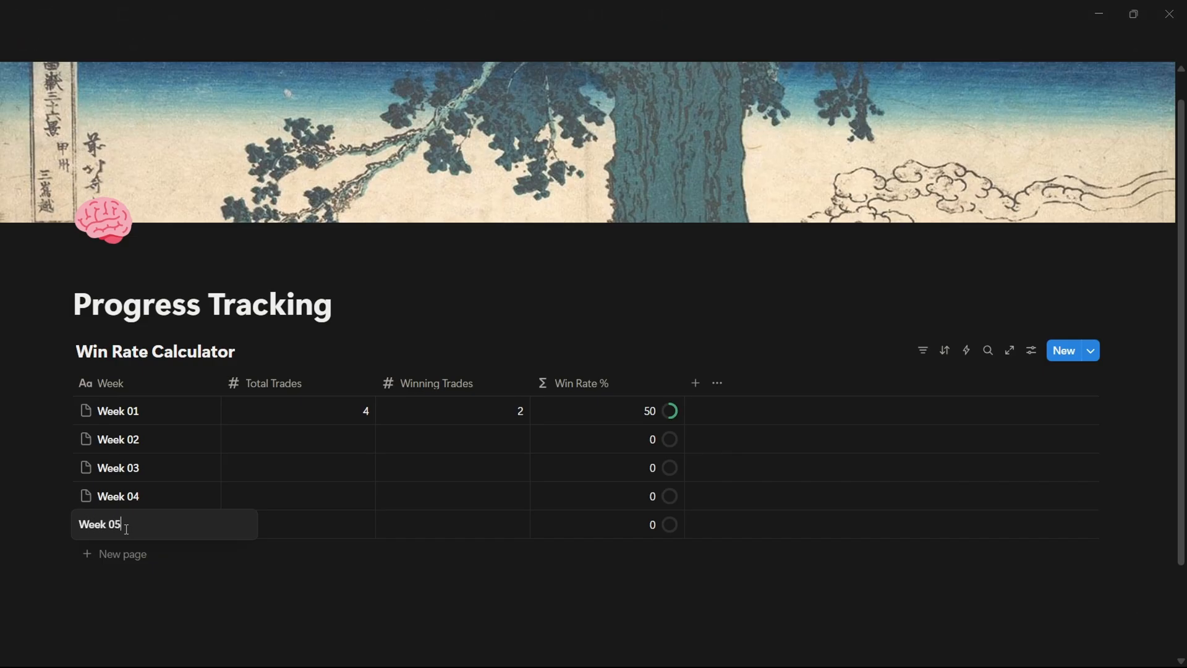
{"action": "key", "text": "Escape"}
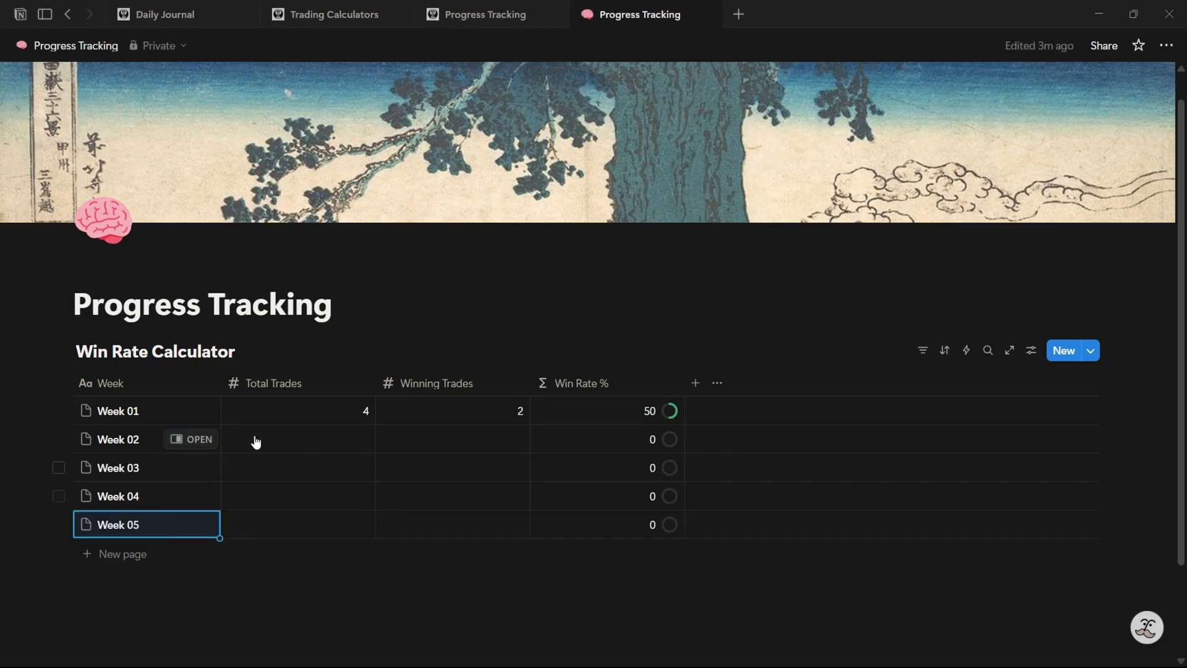
Enter 3 total trades and 2 winning trades for Week 02
{"action": "left_click", "coordinate": [358, 437]}
{"action": "type", "text": "4"}
{"action": "key", "text": "BackSpace"}
{"action": "type", "text": "3"}
{"action": "left_click", "coordinate": [455, 437]}
{"action": "type", "text": "2"}
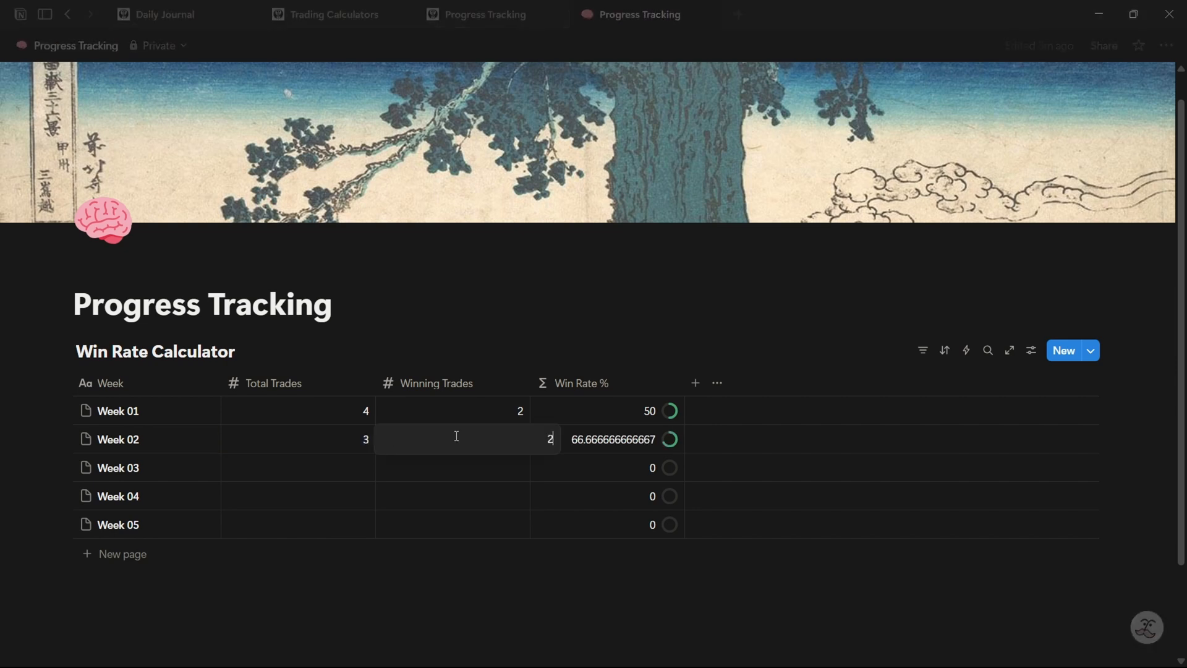
Enter 5 winning trades and 7 total trades for Week 03
{"action": "left_click", "coordinate": [441, 482]}
{"action": "type", "text": "5"}
{"action": "key", "text": "Return"}
{"action": "left_click", "coordinate": [333, 477]}
{"action": "type", "text": "7"}
{"action": "key", "text": "Return"}
Enter 8 total trades and 6 winning trades for Week 04
{"action": "left_click", "coordinate": [349, 498]}
{"action": "type", "text": "8"}
{"action": "left_click", "coordinate": [459, 502]}
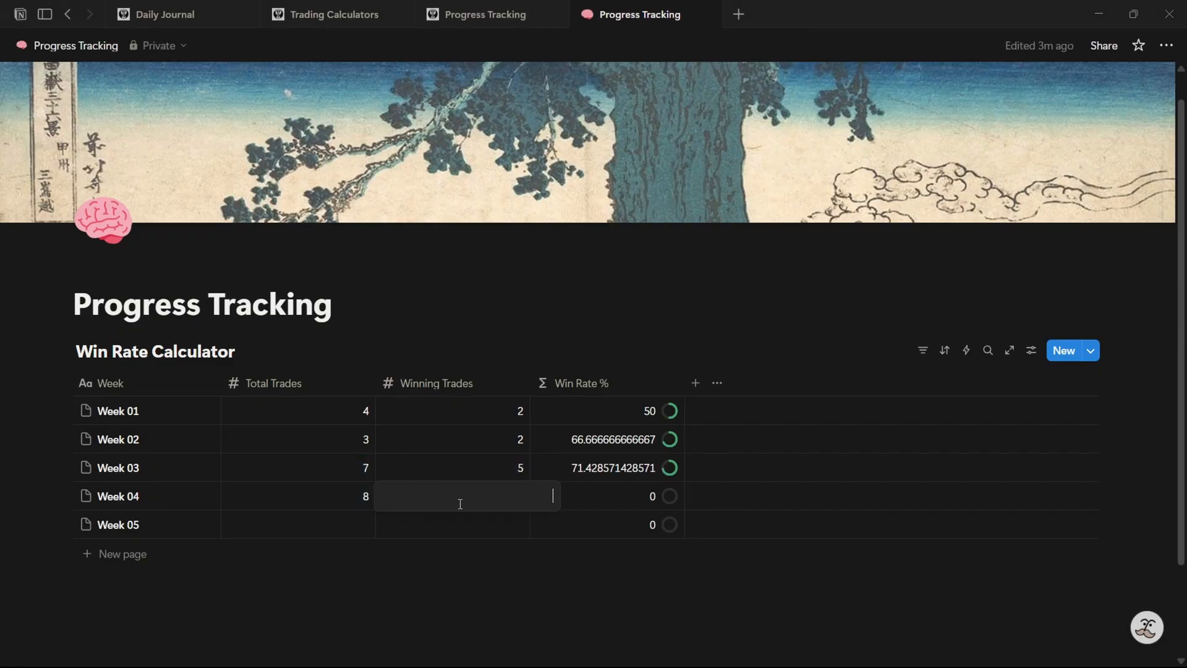
{"action": "type", "text": "6"}
{"action": "key", "text": "Return"}
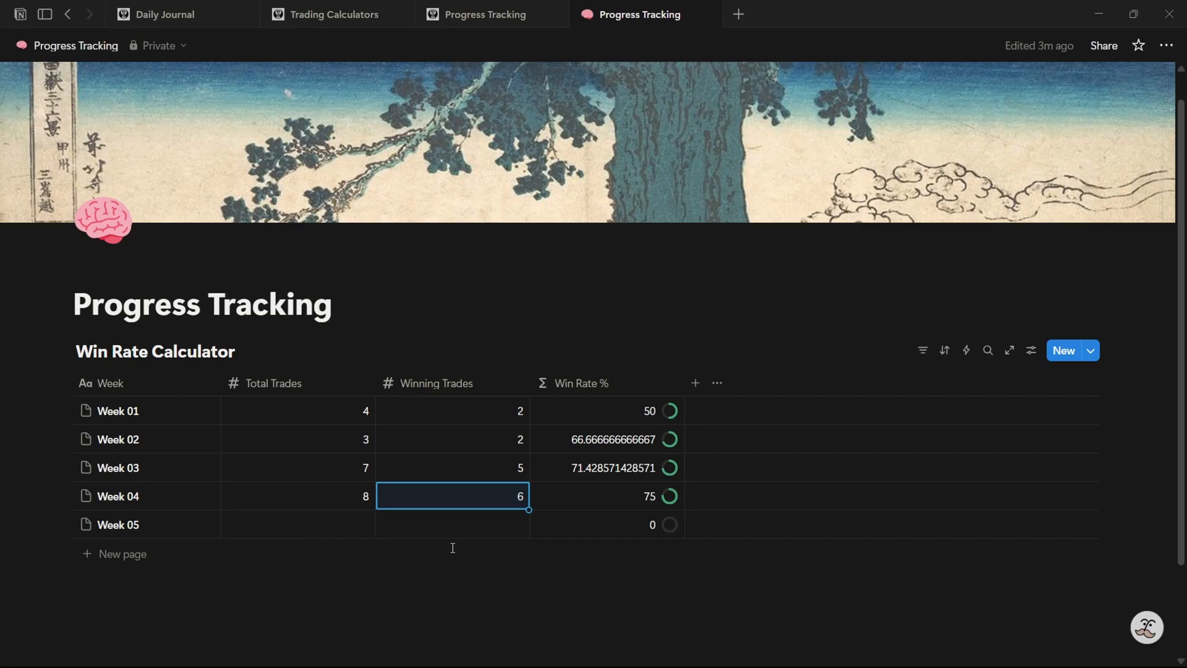
Enter 2 total trades and 2 winning trades for Week 05
{"action": "left_click", "coordinate": [319, 538]}
{"action": "type", "text": "2"}
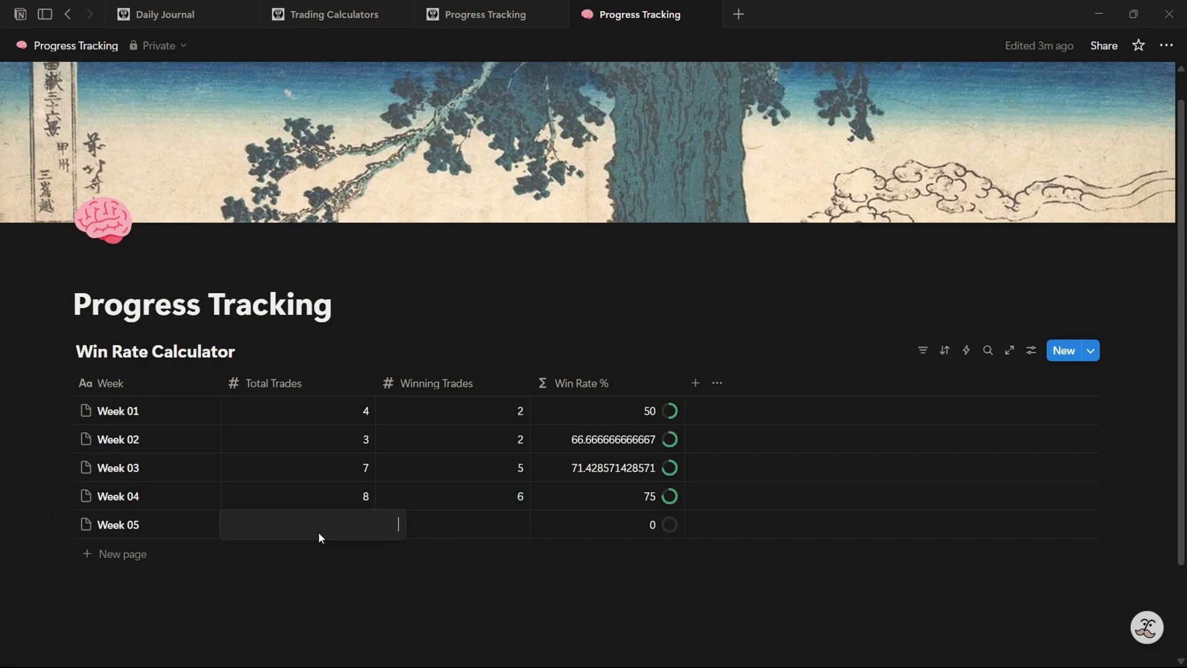
{"action": "left_click", "coordinate": [450, 523]}
{"action": "type", "text": "2"}
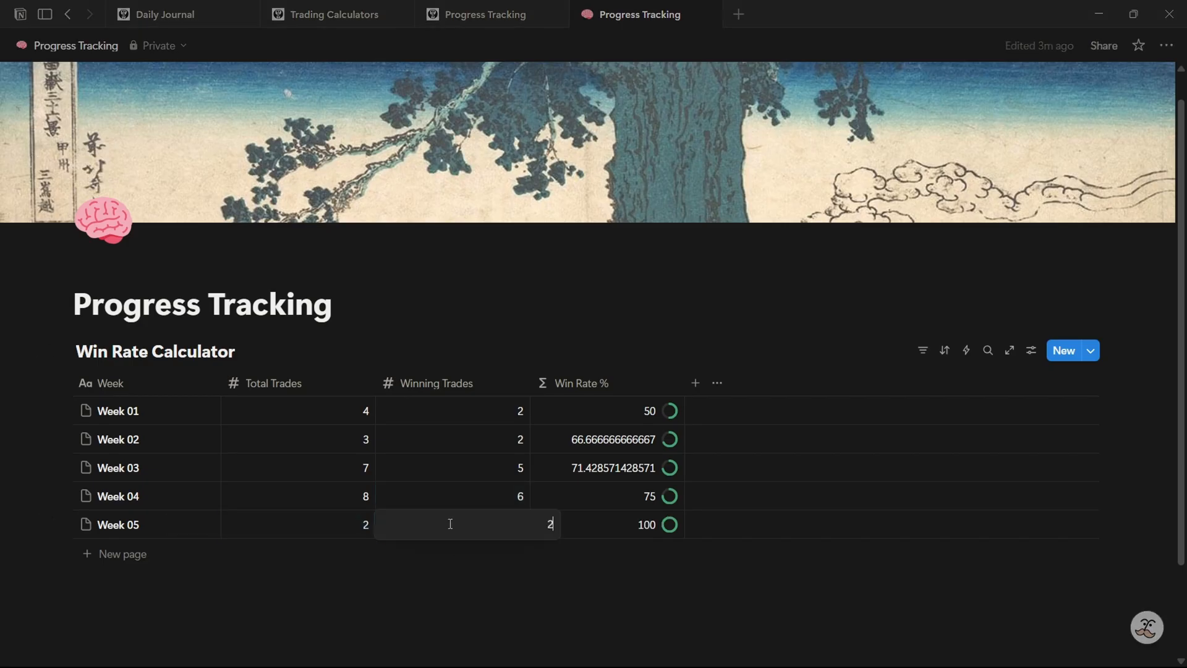
{"action": "key", "text": "Return"}
{"action": "left_click", "coordinate": [586, 608]}
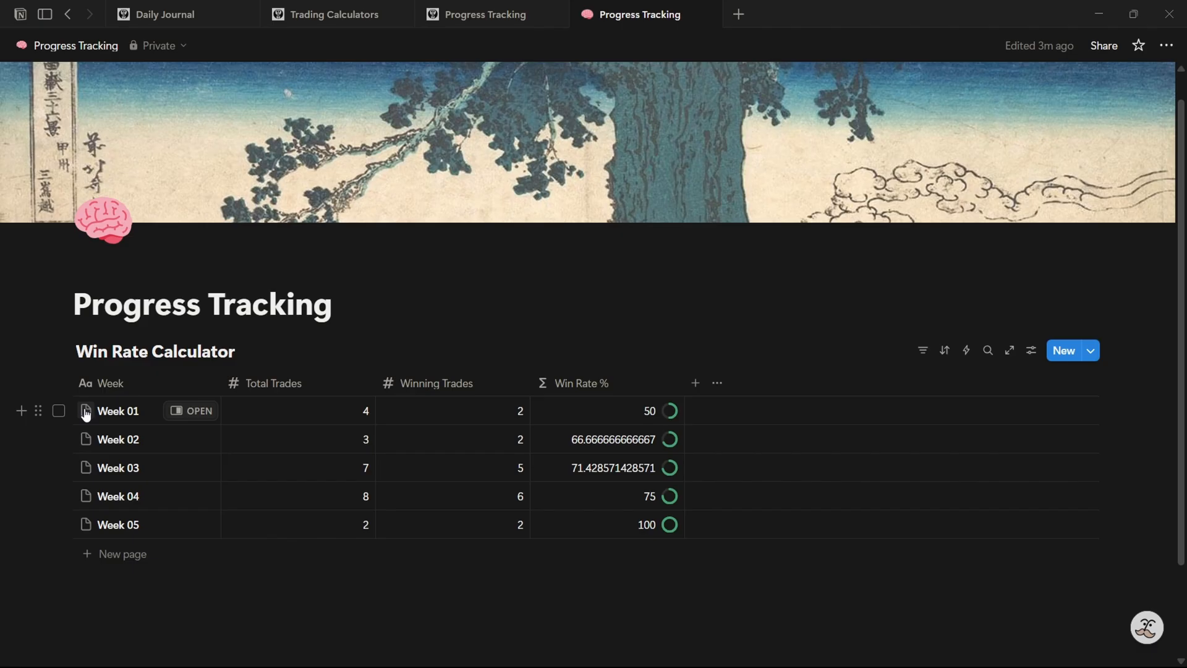
Browse the built-in icon set available for the page icon without choosing a replacement
{"action": "left_click", "coordinate": [104, 220]}
{"action": "left_click", "coordinate": [71, 113]}
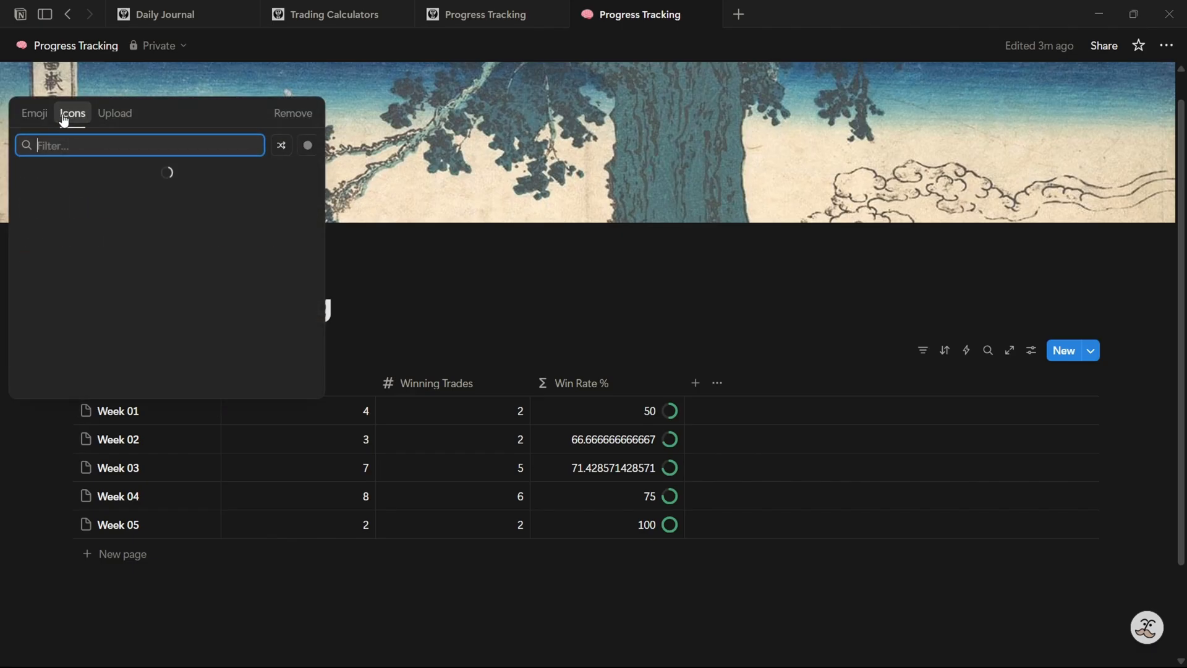
{"action": "scroll", "coordinate": [185, 297], "scroll_direction": "down", "scroll_amount": 3}
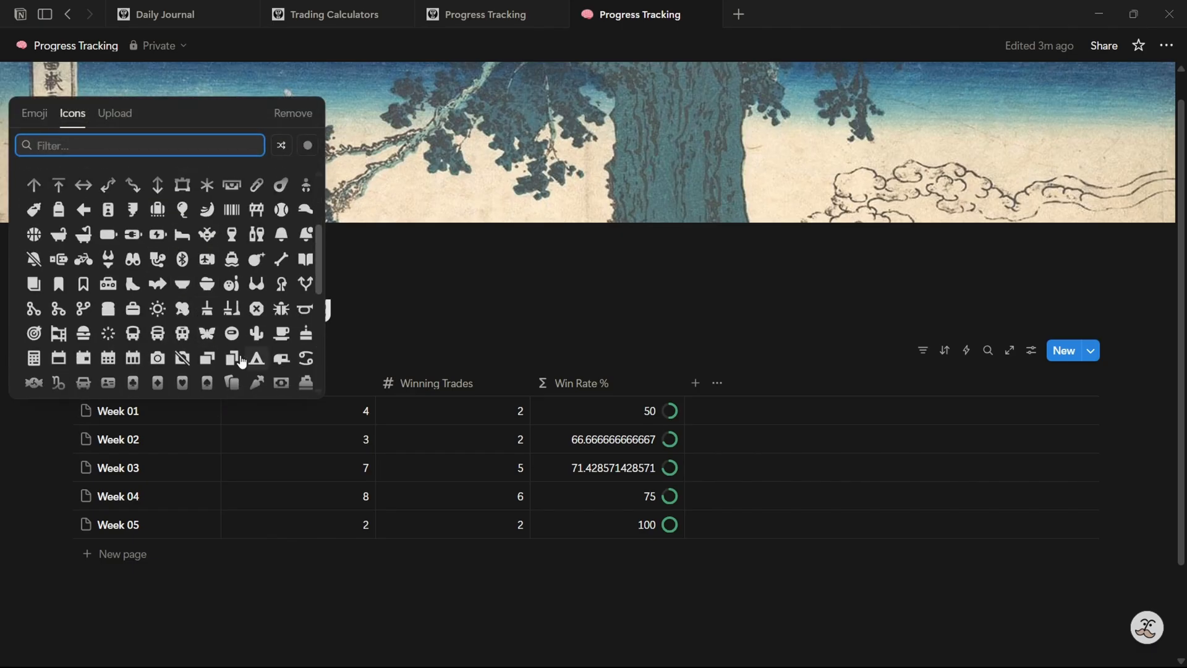
{"action": "scroll", "coordinate": [248, 359], "scroll_direction": "down", "scroll_amount": 3}
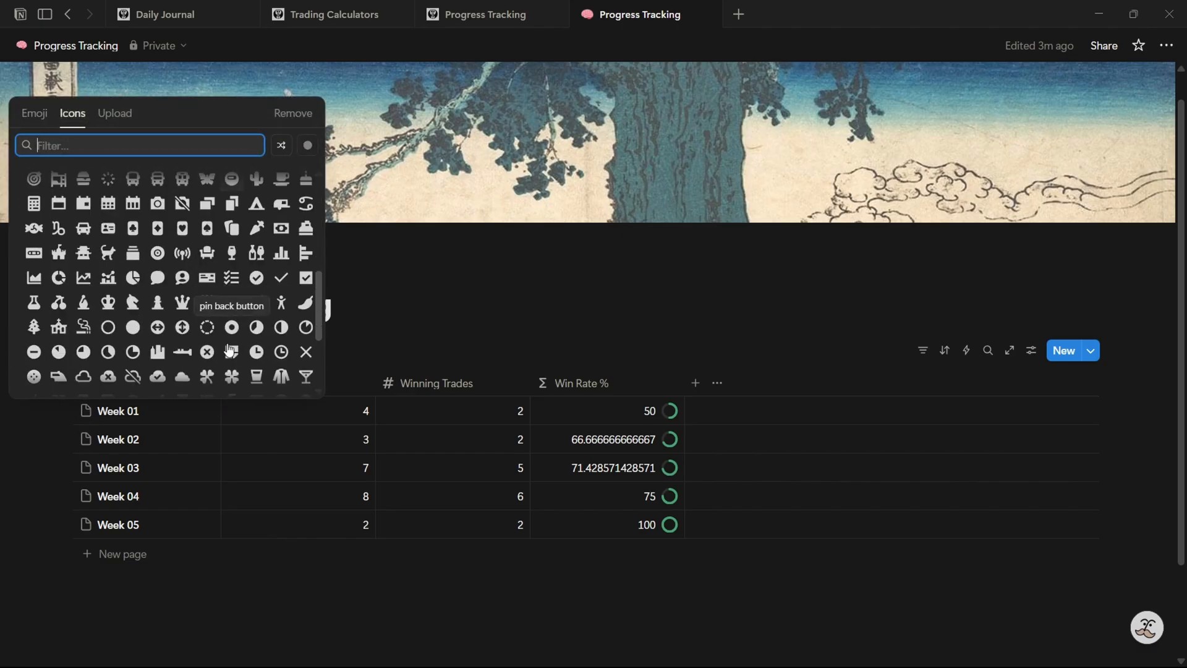
{"action": "left_click", "coordinate": [34, 115]}
{"action": "left_click", "coordinate": [67, 117]}
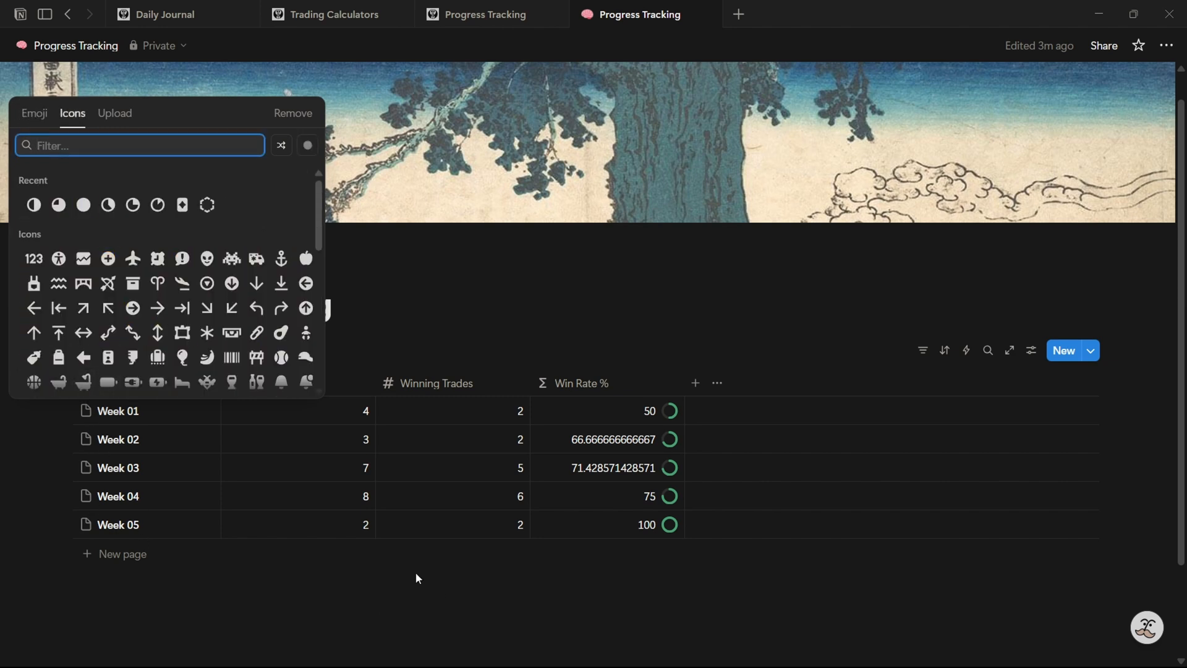
{"action": "left_click", "coordinate": [304, 592]}
Add a Sum calculation to the Total Trades column of the Win Rate Calculator
{"action": "scroll", "coordinate": [358, 548], "scroll_direction": "down", "scroll_amount": 3}
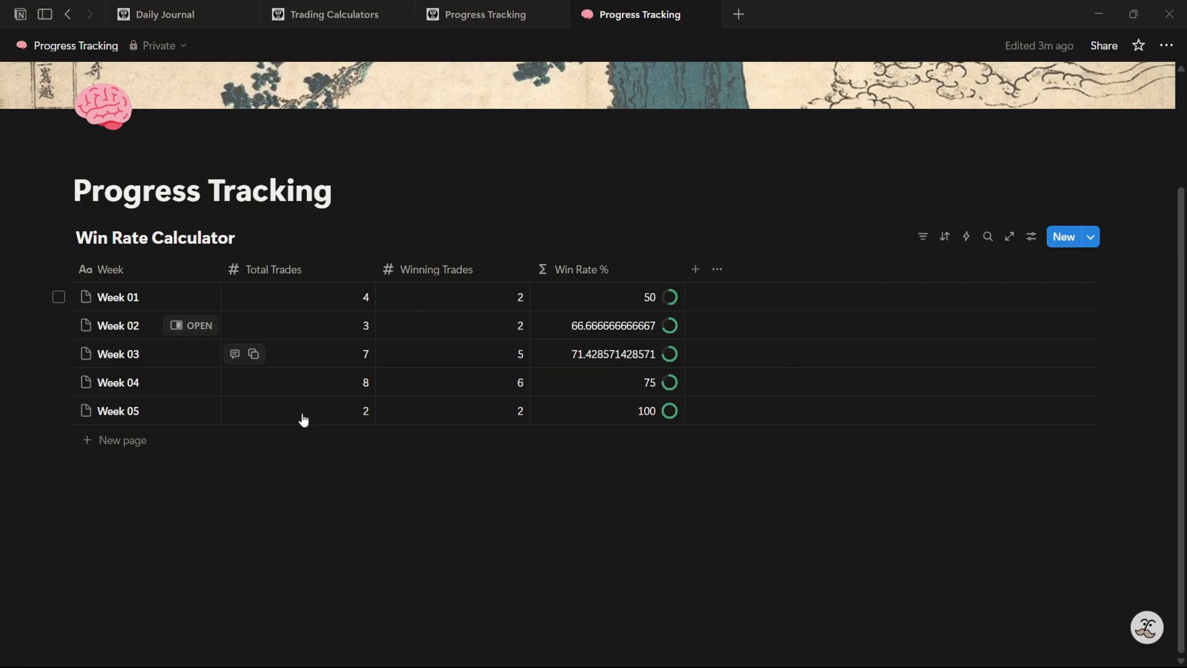
{"action": "left_click", "coordinate": [304, 268]}
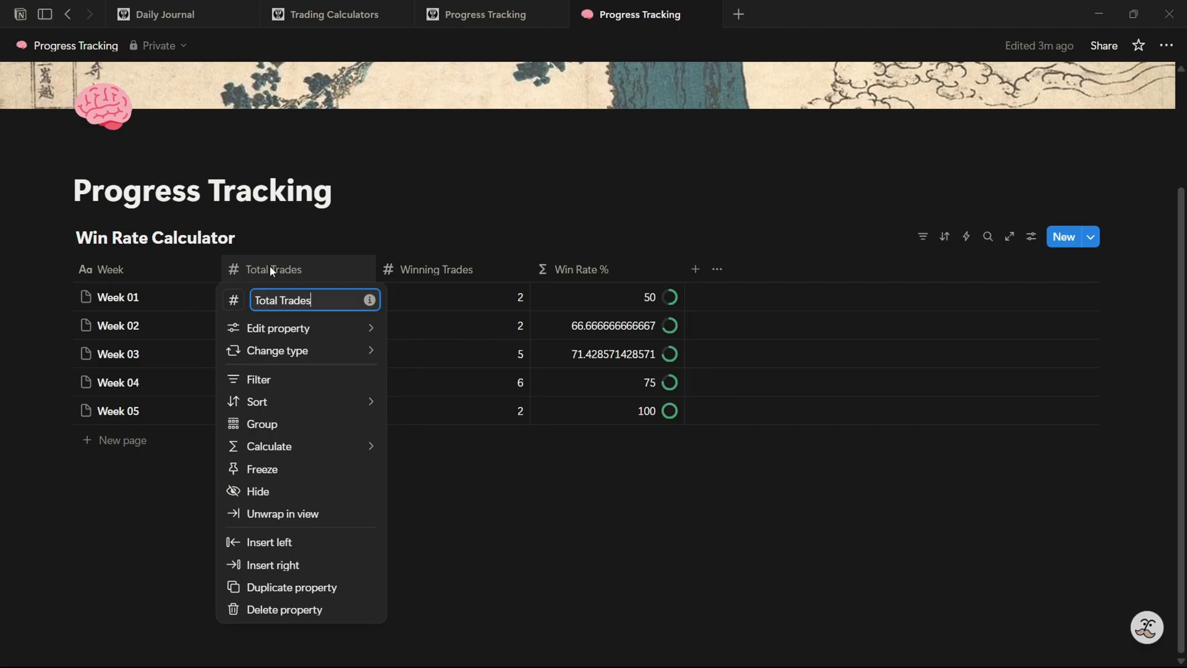
{"action": "mouse_move", "coordinate": [299, 445]}
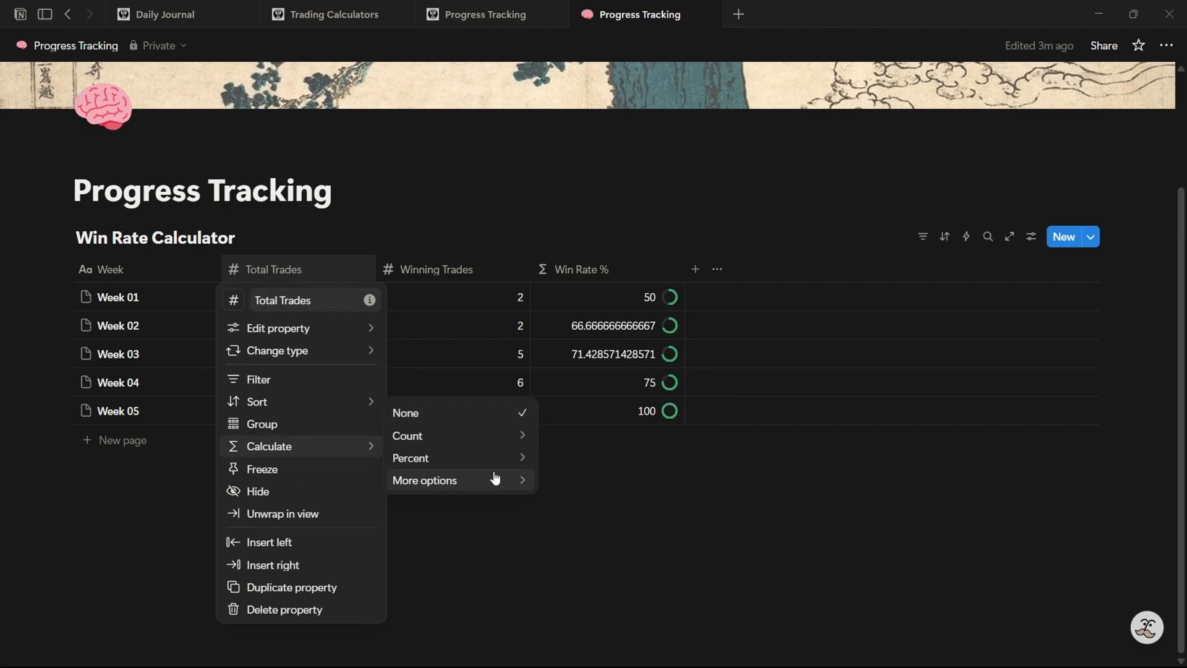
{"action": "mouse_move", "coordinate": [493, 480]}
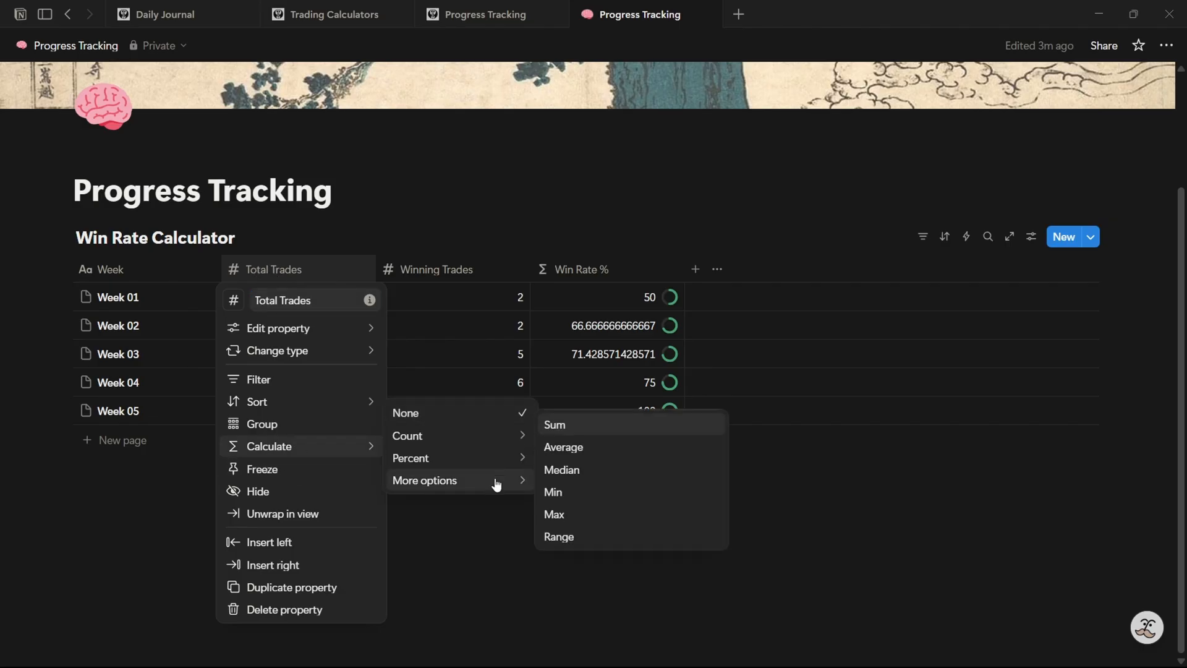
{"action": "left_click", "coordinate": [554, 424]}
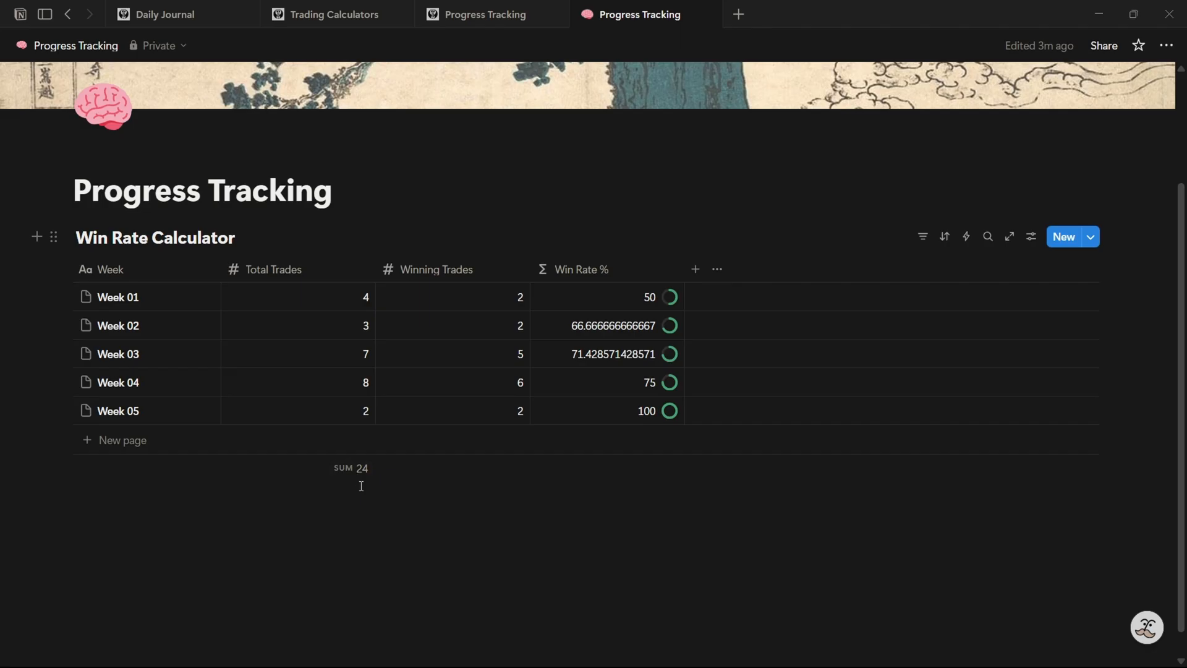
Add a Sum calculation to the Winning Trades column of the Win Rate Calculator
{"action": "left_click", "coordinate": [441, 266]}
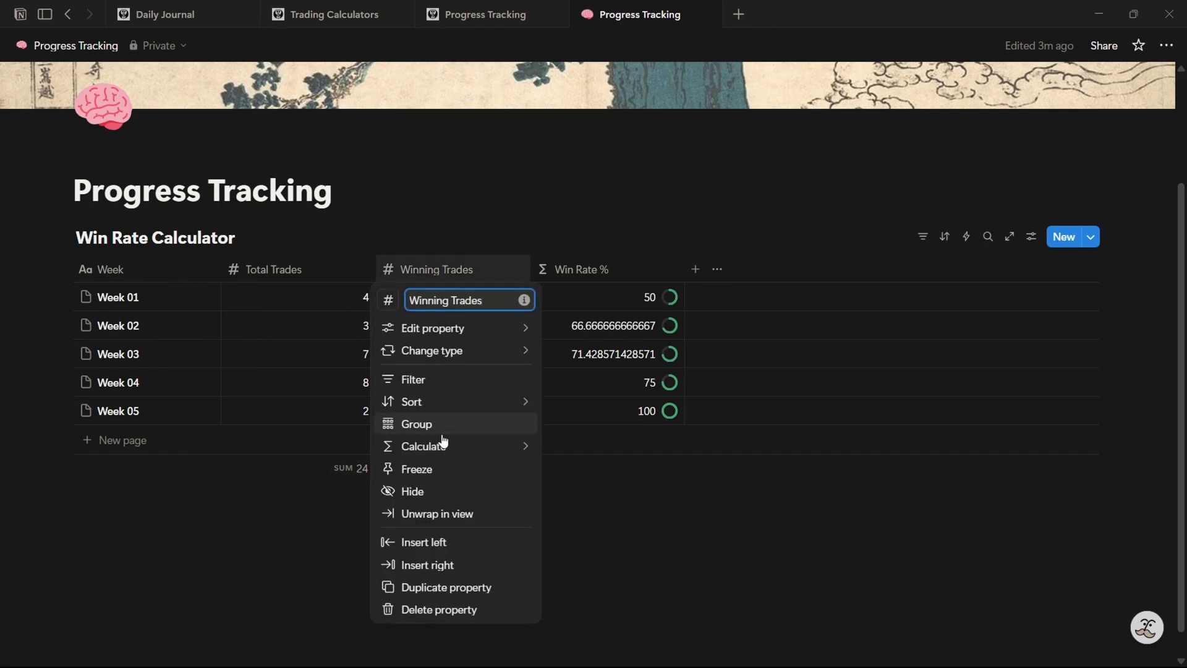
{"action": "mouse_move", "coordinate": [447, 453]}
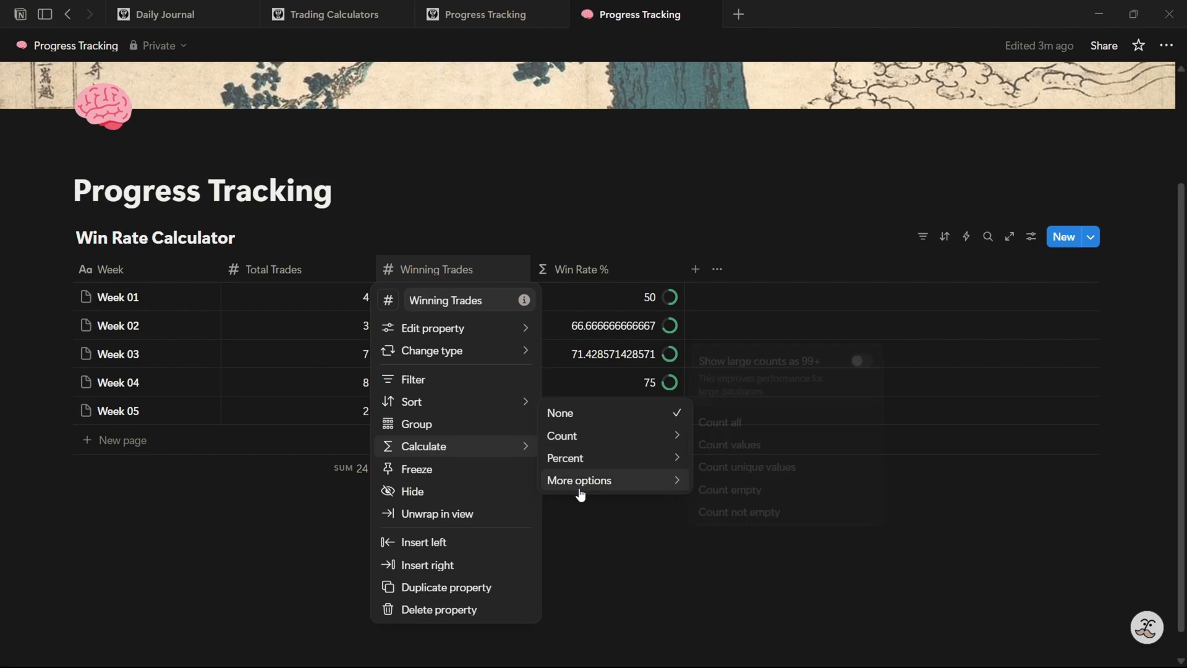
{"action": "mouse_move", "coordinate": [578, 481]}
{"action": "left_click", "coordinate": [709, 426]}
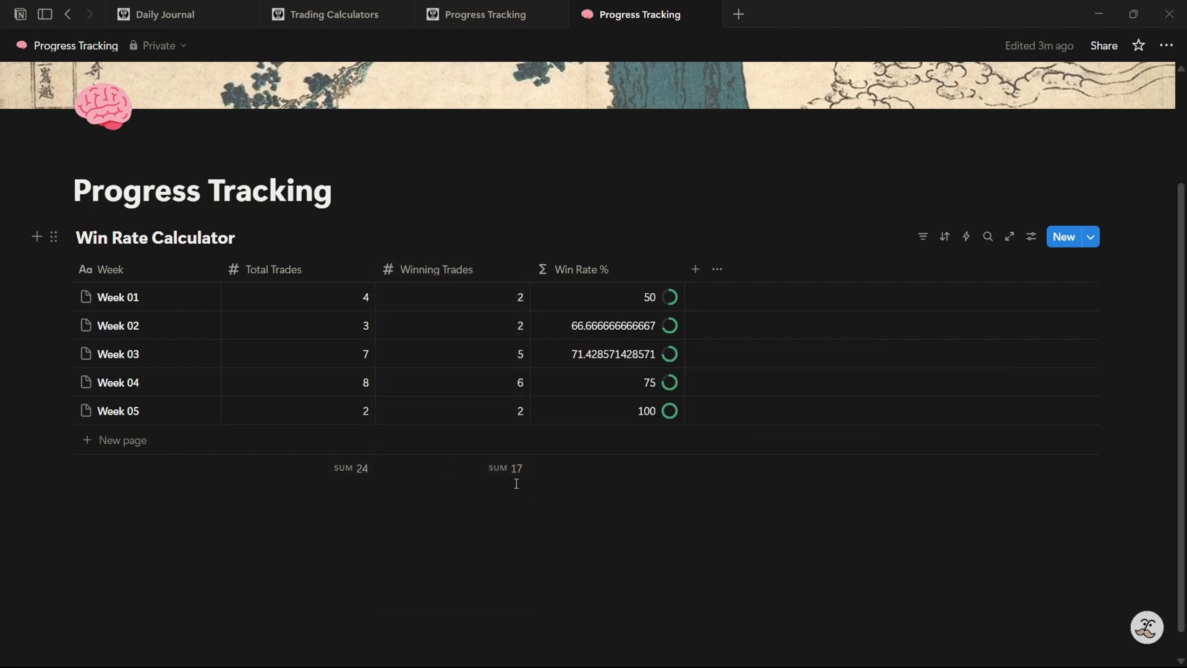
Add an Average calculation to the Win Rate % column and leave no cell selected
{"action": "left_click", "coordinate": [570, 275]}
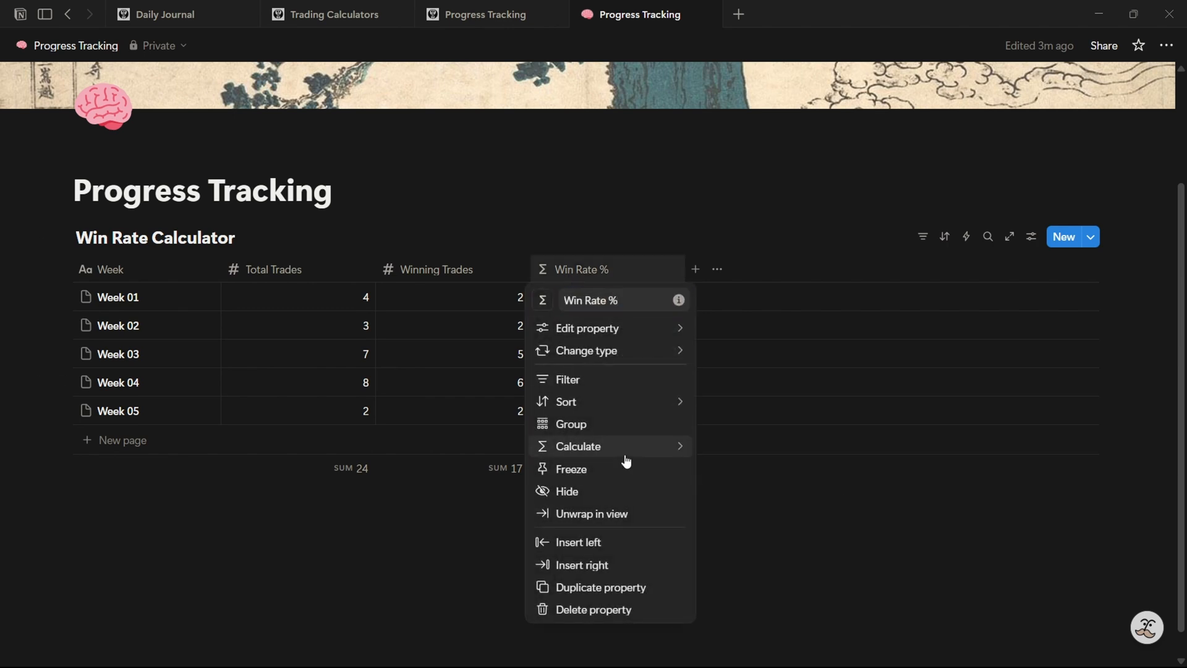
{"action": "mouse_move", "coordinate": [625, 451]}
{"action": "mouse_move", "coordinate": [750, 480]}
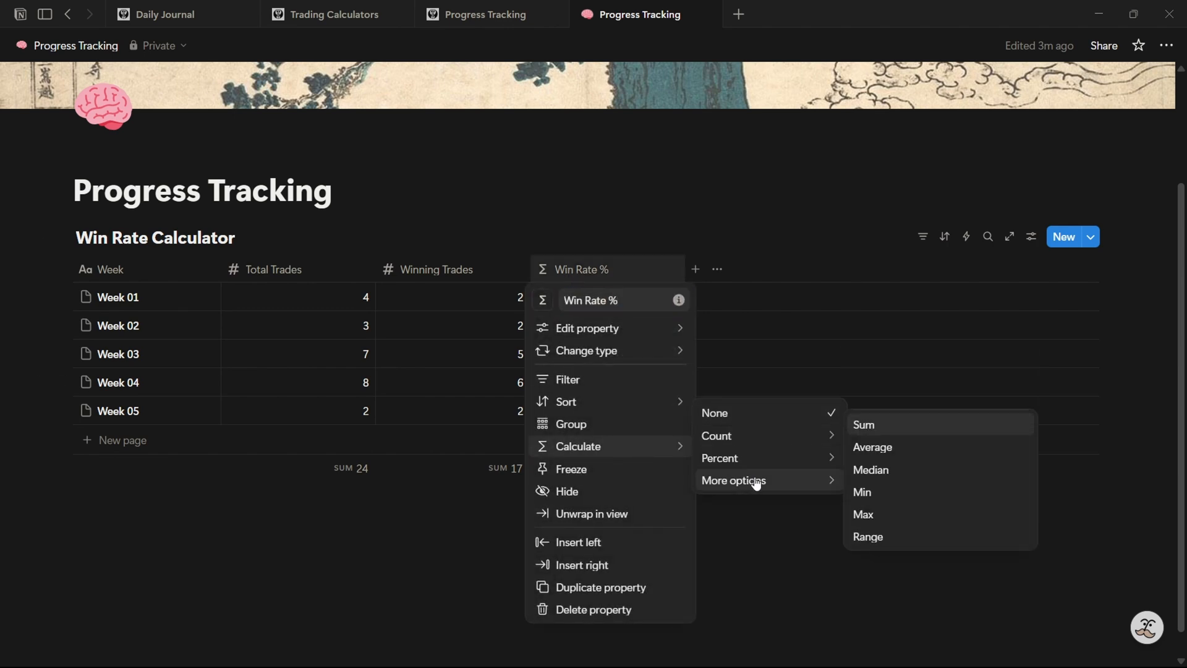
{"action": "left_click", "coordinate": [918, 442]}
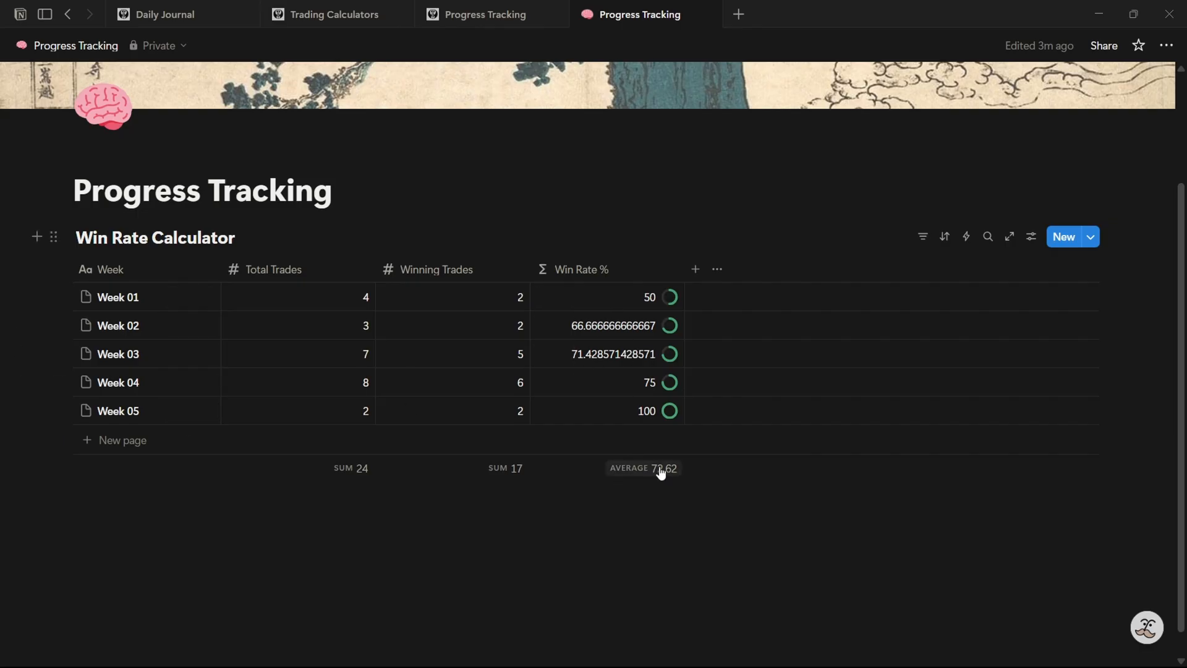
{"action": "left_click", "coordinate": [651, 412]}
{"action": "key", "text": "Escape"}
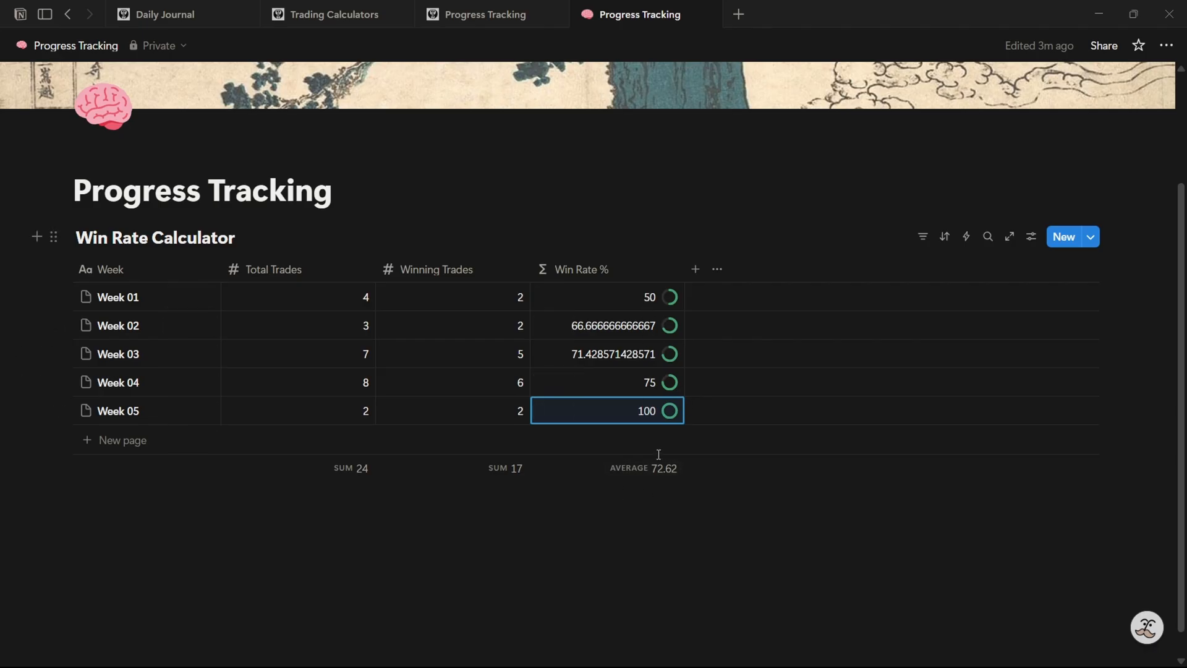
{"action": "left_click", "coordinate": [588, 530]}
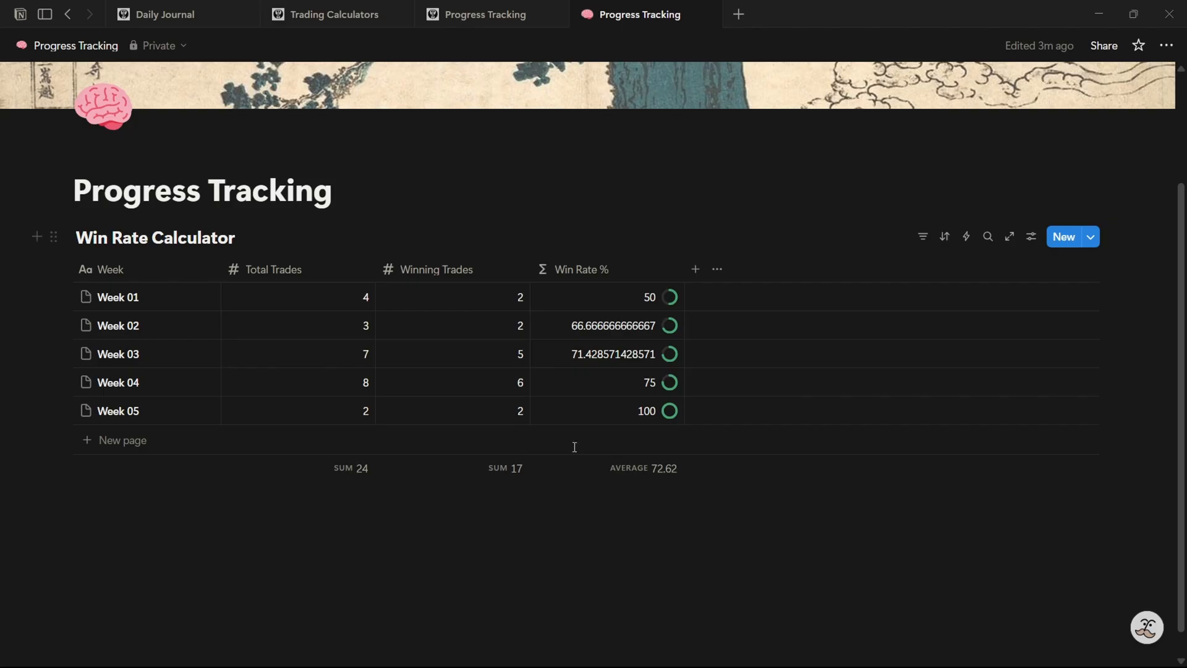
Review the Monthly Progress table on the finished Progress Tracking page, then return to the page being built
{"action": "left_click", "coordinate": [489, 16]}
{"action": "scroll", "coordinate": [458, 390], "scroll_direction": "down", "scroll_amount": 8}
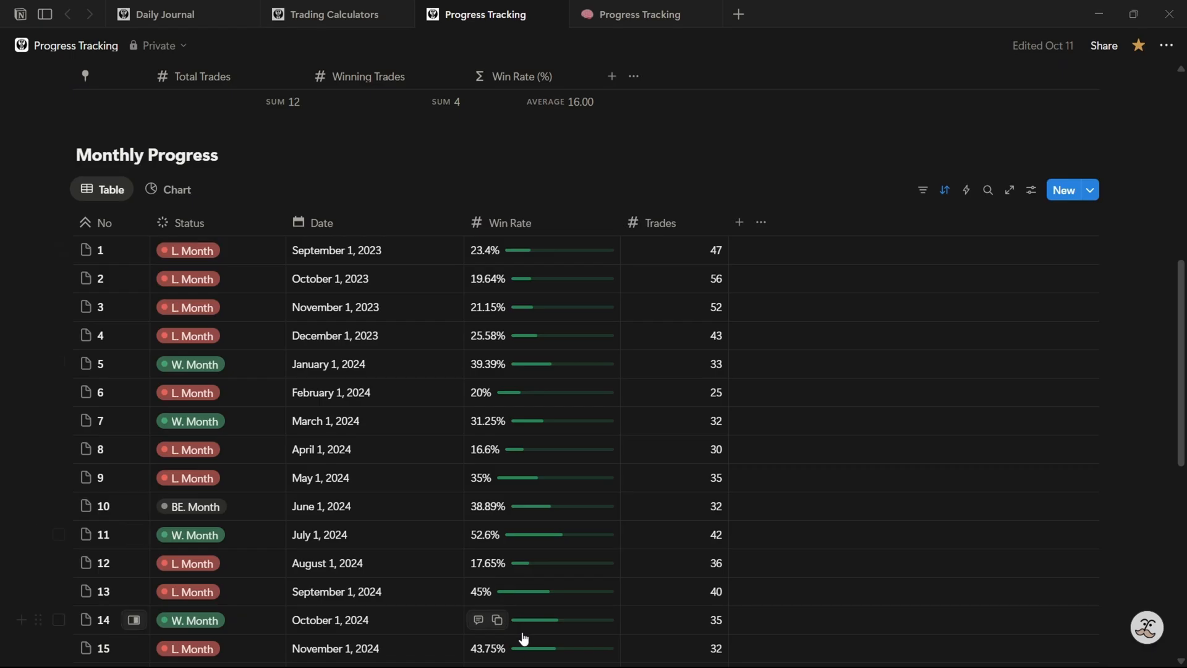
{"action": "mouse_move", "coordinate": [593, 17]}
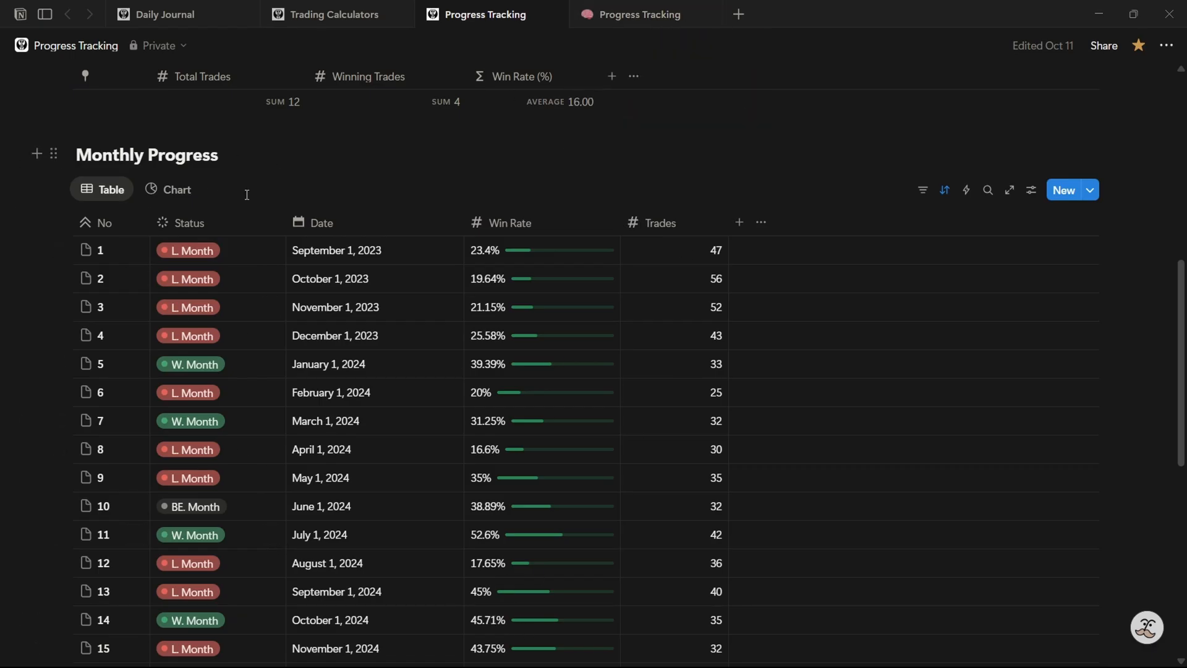
{"action": "left_click", "coordinate": [639, 15]}
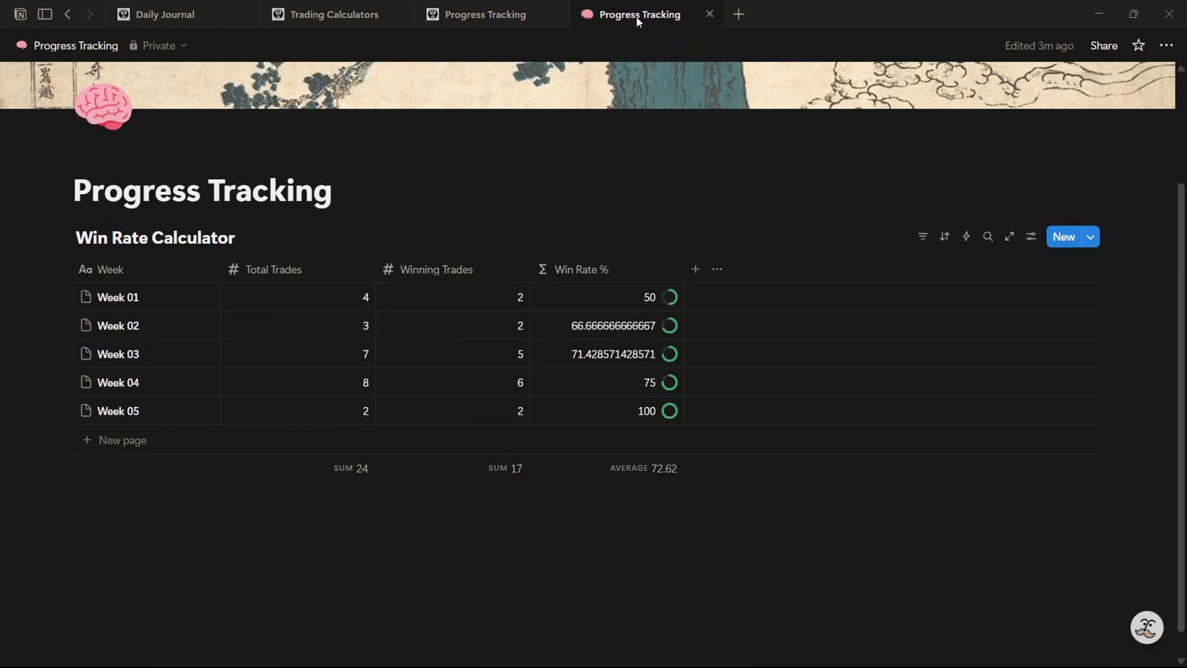
Insert a divider below the Win Rate Calculator database
{"action": "left_click", "coordinate": [210, 523]}
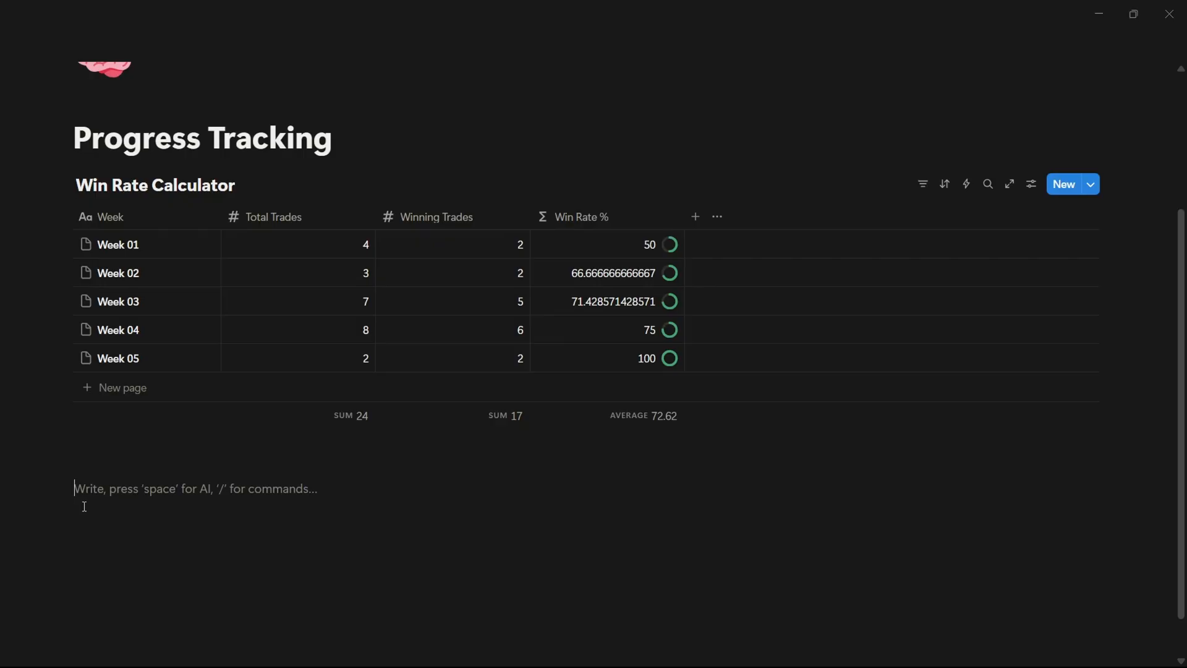
{"action": "type", "text": "/di"}
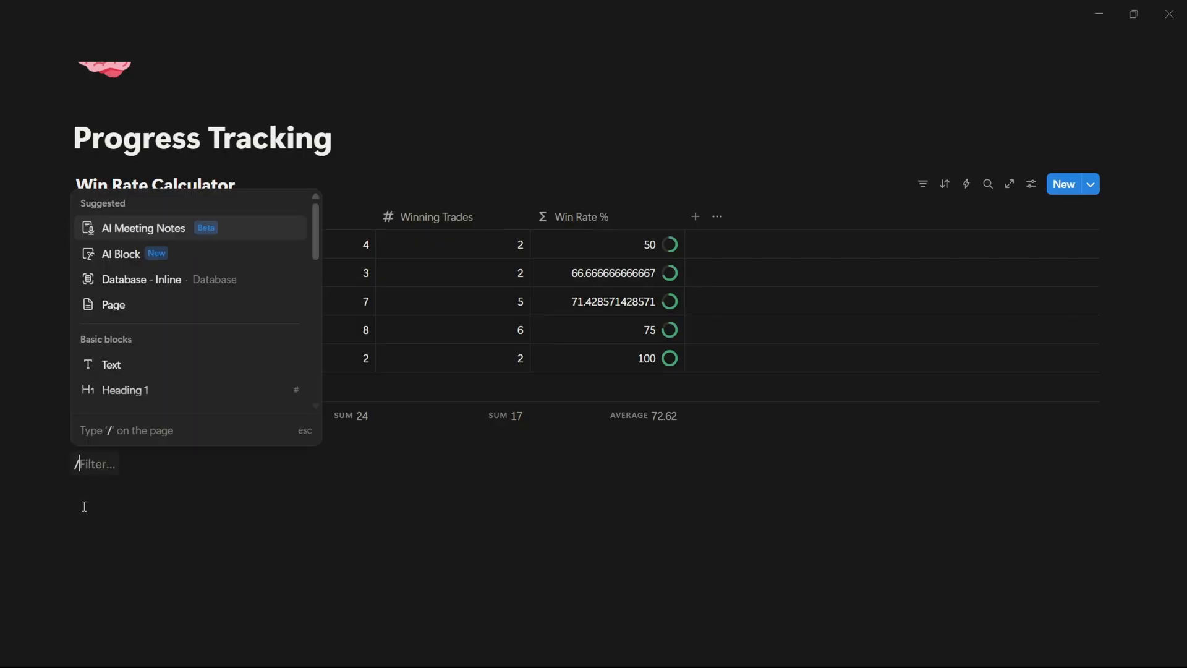
{"action": "key", "text": "Return"}
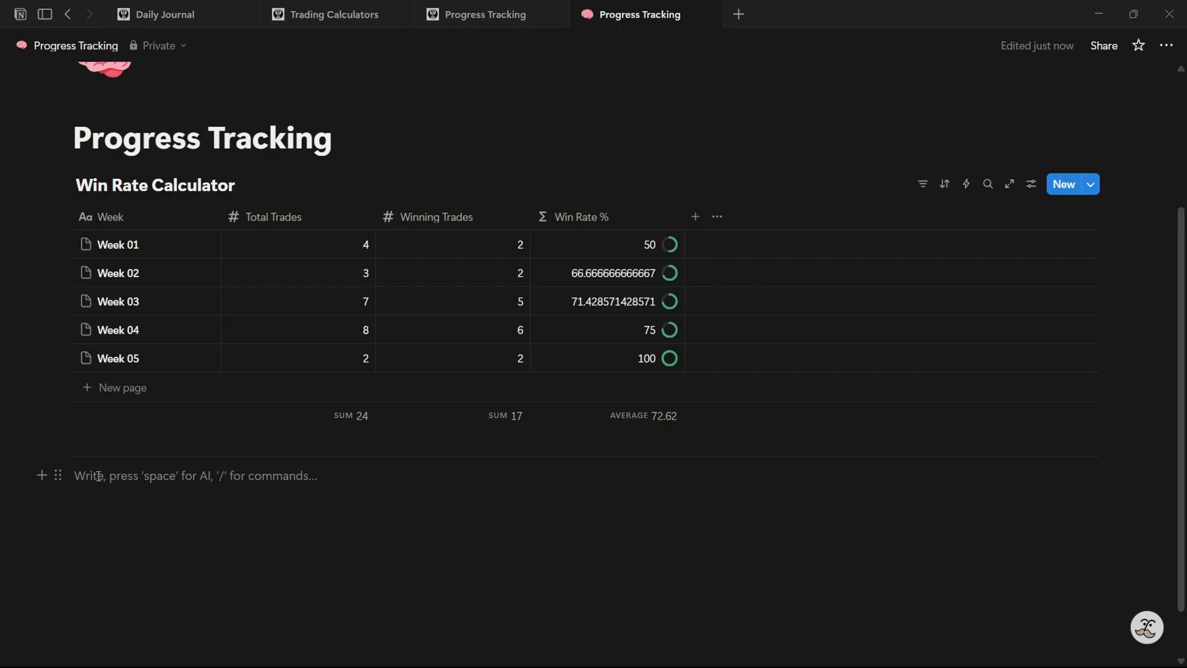
Insert a new inline database below the divider and dismiss its data source options
{"action": "key", "text": "Return"}
{"action": "type", "text": "/"}
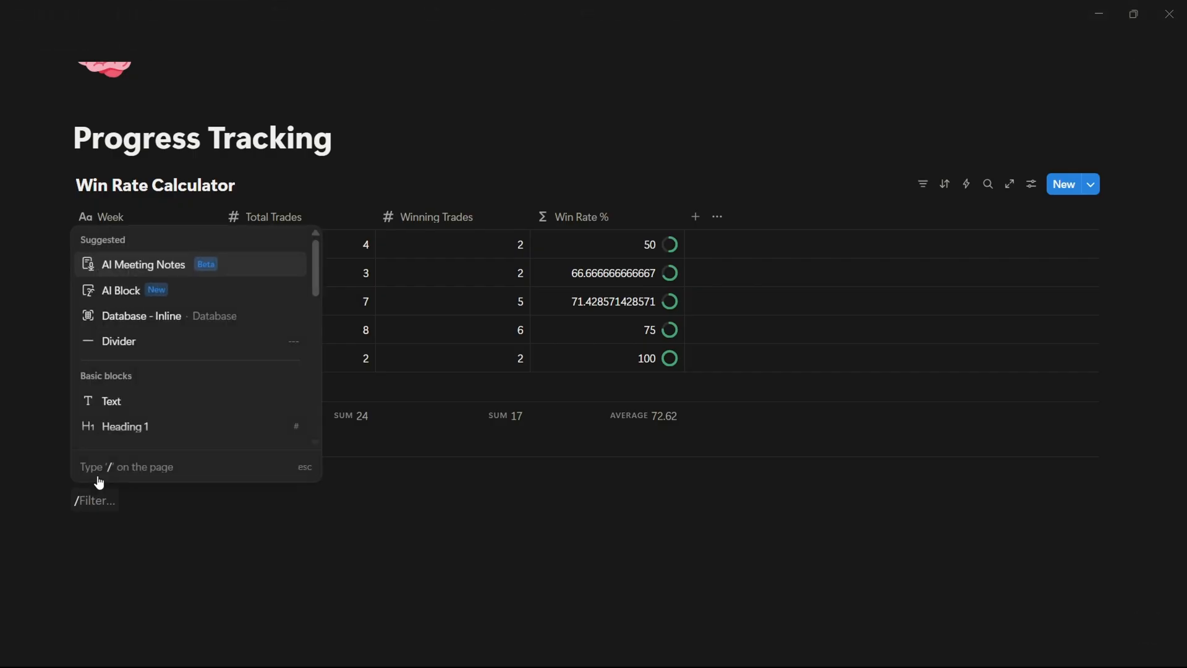
{"action": "type", "text": "data"}
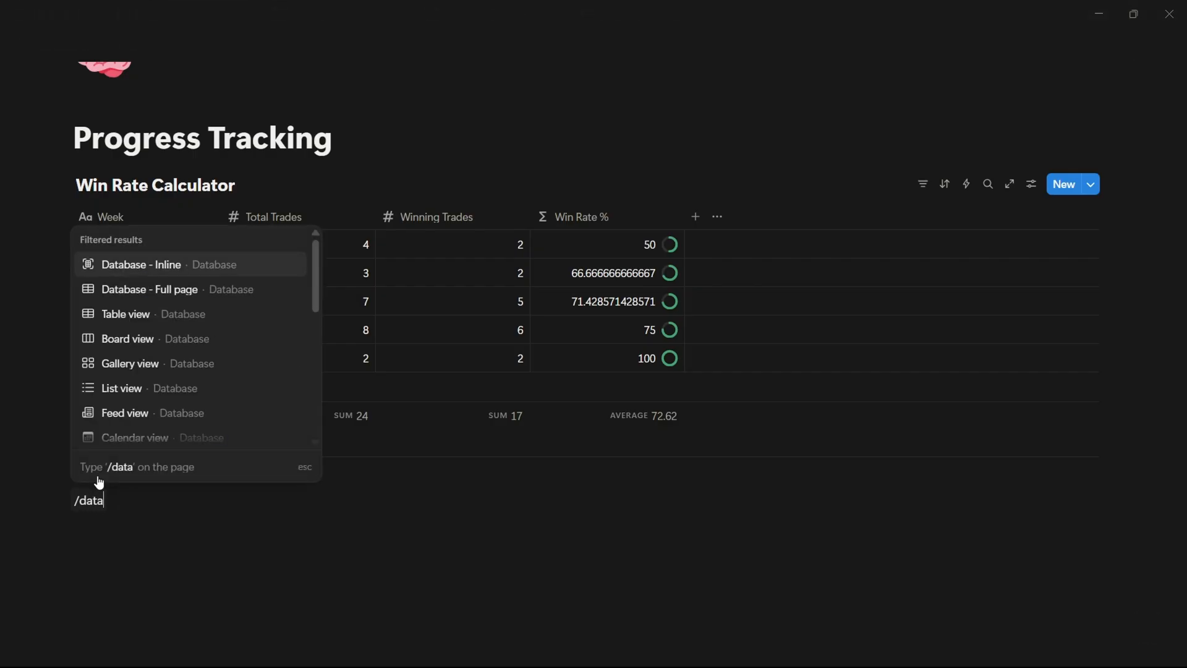
{"action": "key", "text": "Return"}
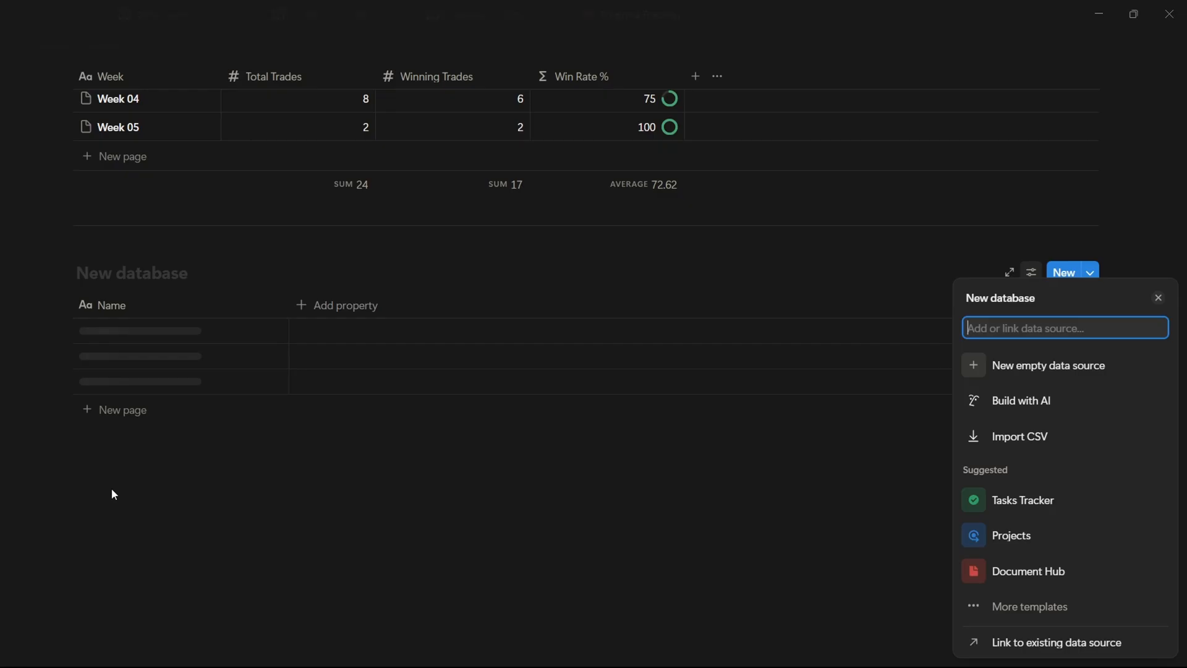
{"action": "left_click", "coordinate": [191, 517]}
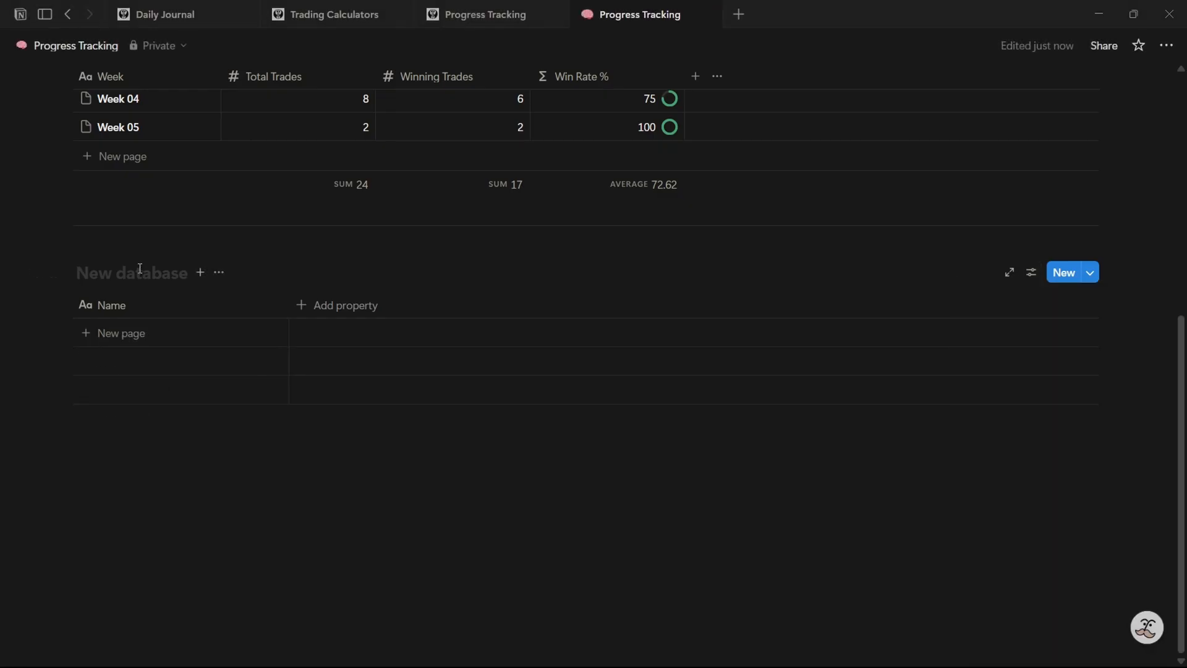
Title the new inline database "Monthly Progress"
{"action": "type", "text": "Monthl"}
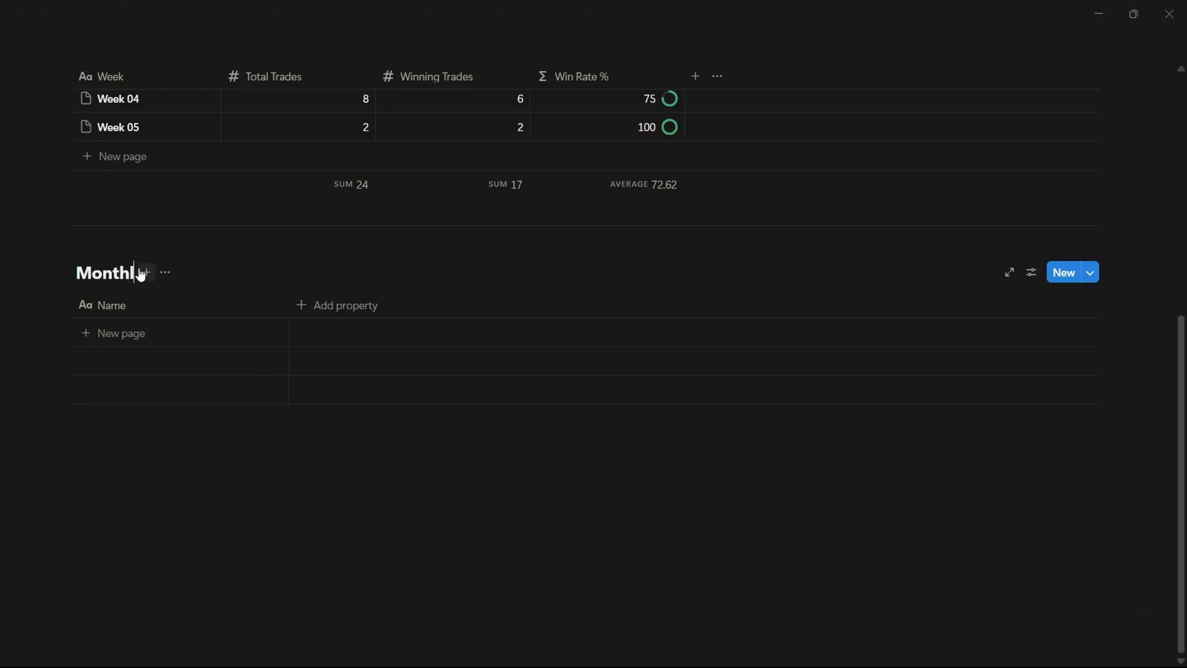
{"action": "type", "text": "y Progress"}
{"action": "left_click", "coordinate": [225, 492]}
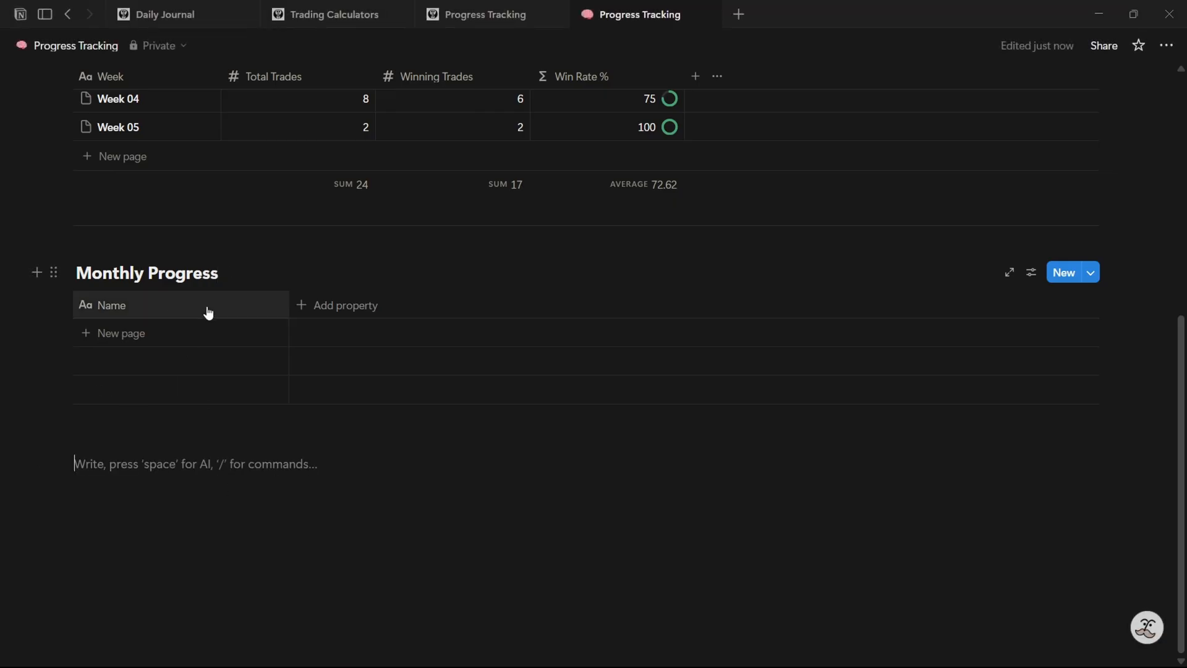
Narrow the Name column of the Monthly Progress database and rename it "No."
{"action": "left_click_drag", "start_coordinate": [289, 301], "coordinate": [179, 303]}
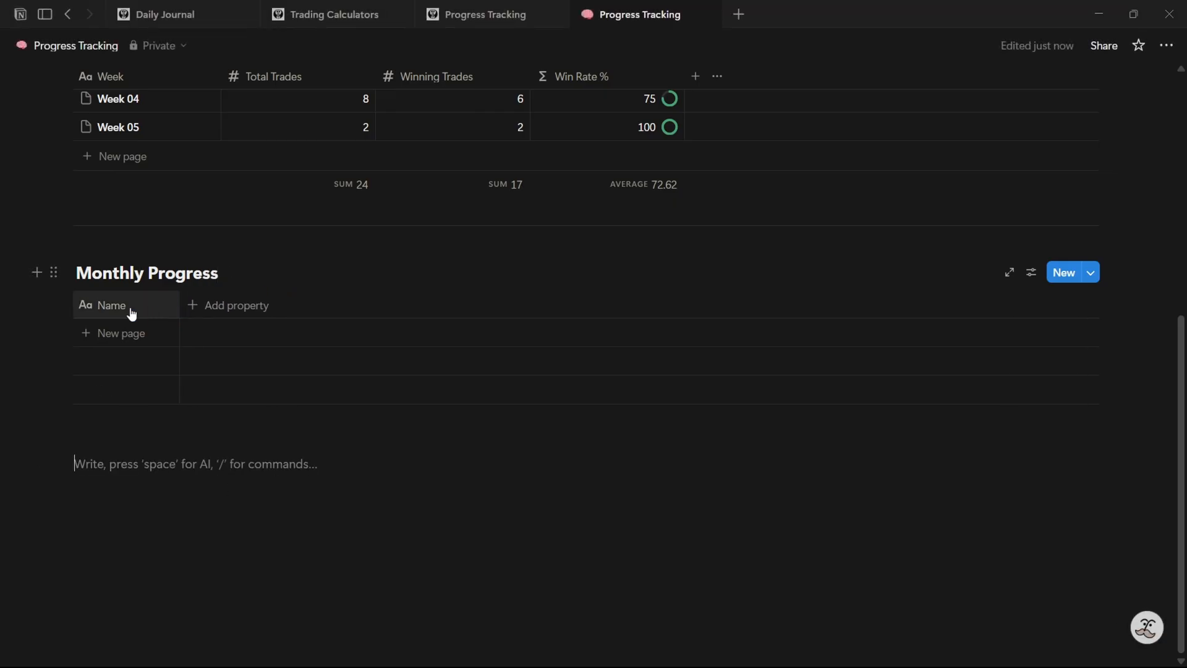
{"action": "left_click", "coordinate": [130, 309]}
{"action": "double_click", "coordinate": [116, 334]}
{"action": "type", "text": "N0."}
{"action": "key", "text": "BackSpace"}
{"action": "key", "text": "BackSpace"}
{"action": "type", "text": "o."}
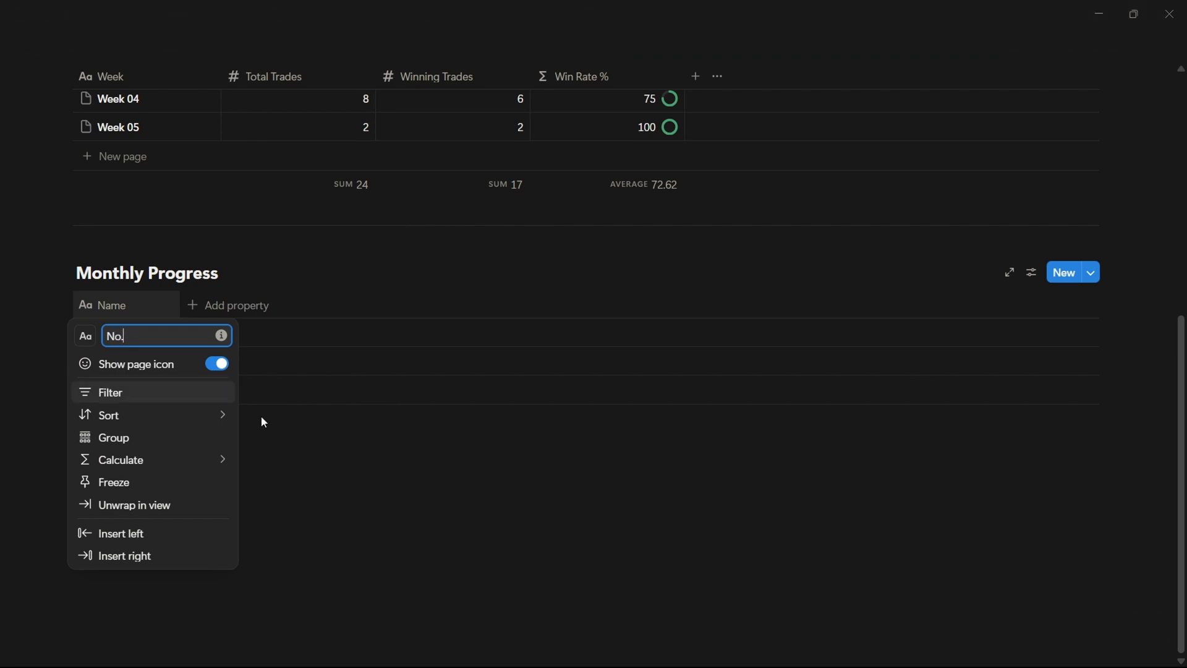
{"action": "key", "text": "Return"}
{"action": "left_click", "coordinate": [245, 535]}
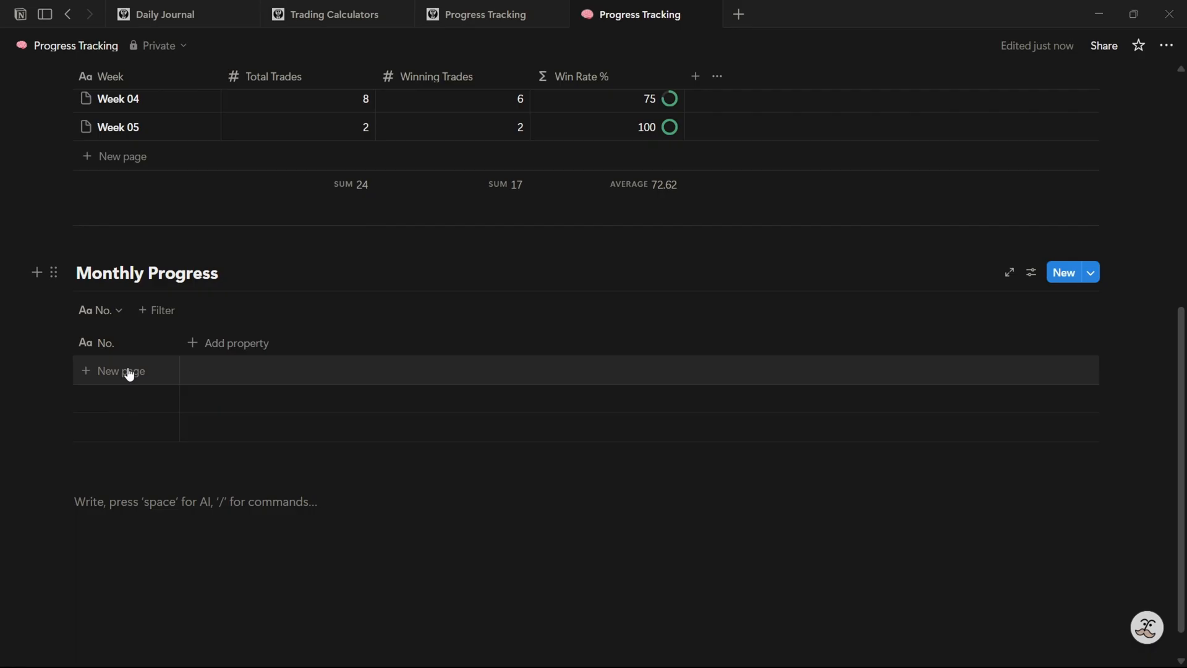
Add a first entry numbered 1 to the Monthly Progress database
{"action": "left_click", "coordinate": [124, 371]}
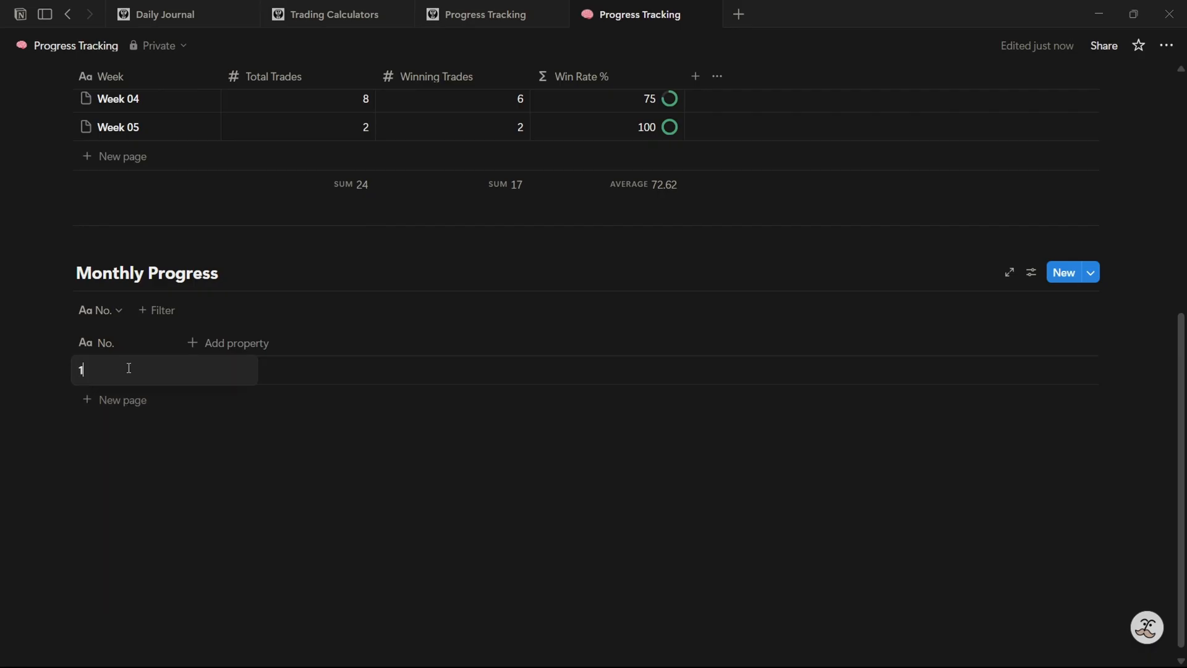
{"action": "key", "text": "Return"}
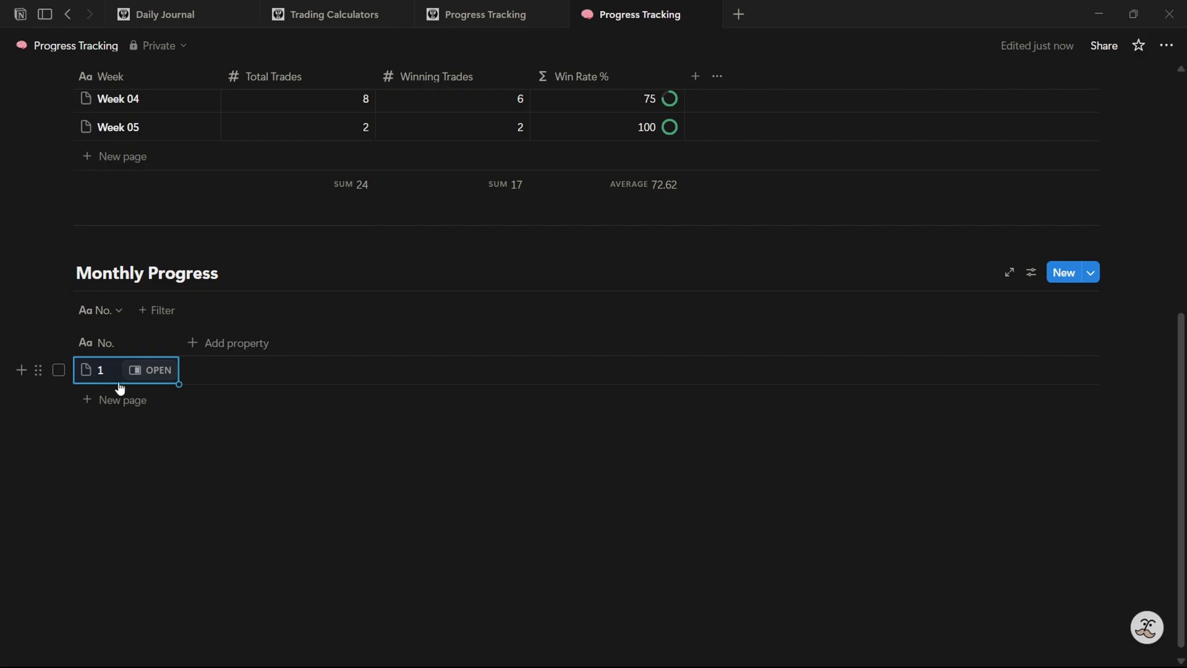
Add a Status property to the Monthly Progress database
{"action": "left_click", "coordinate": [214, 343]}
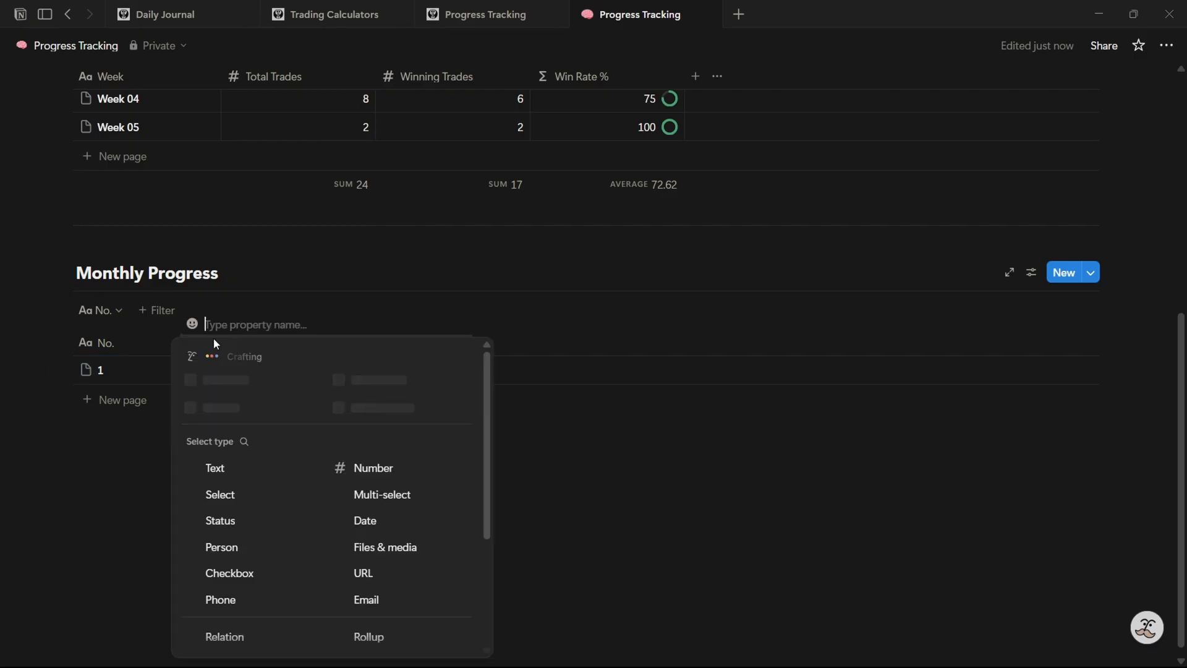
{"action": "left_click", "coordinate": [220, 521]}
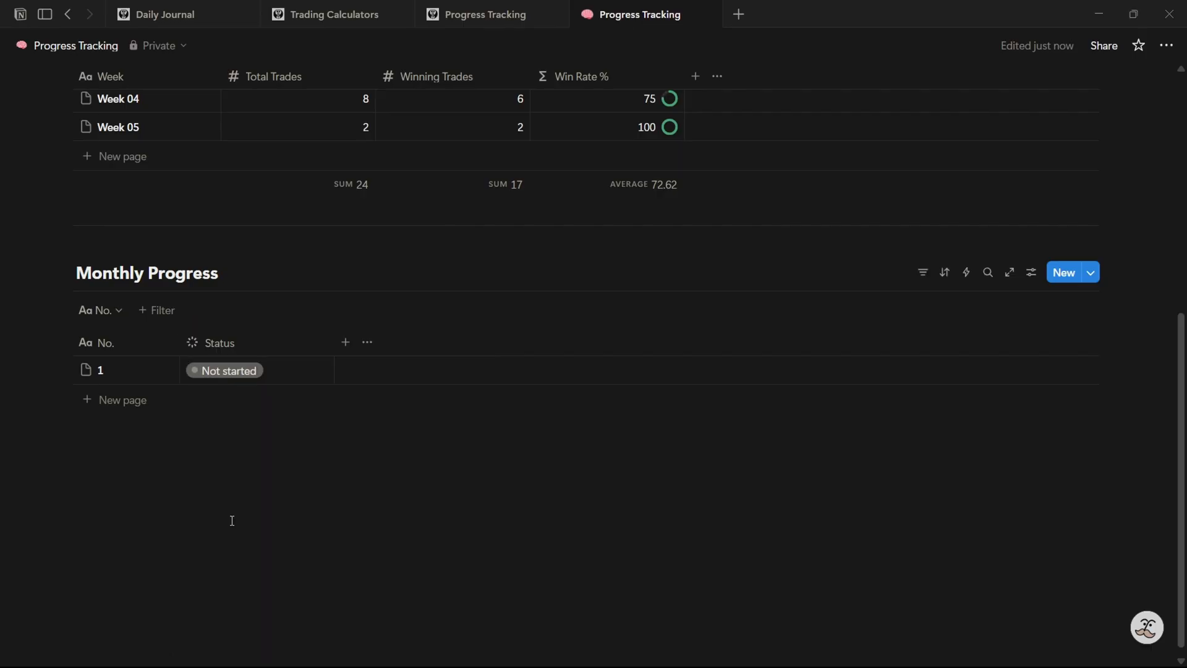
{"action": "left_click", "coordinate": [238, 371]}
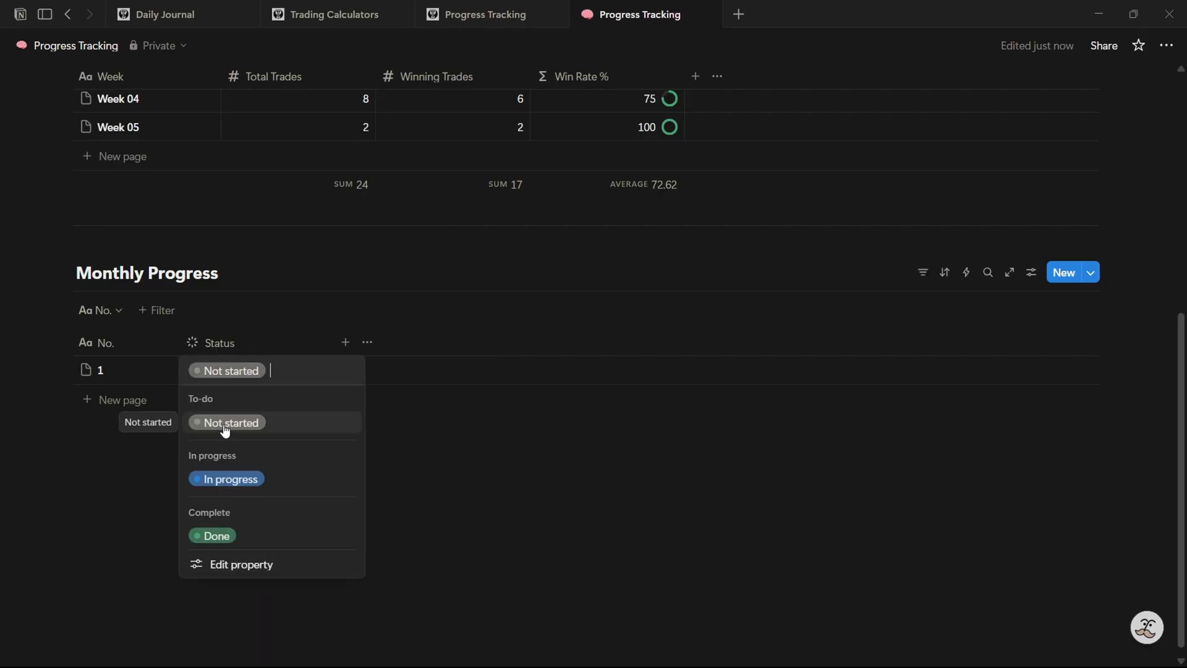
{"action": "left_click", "coordinate": [239, 565]}
{"action": "left_click", "coordinate": [233, 344]}
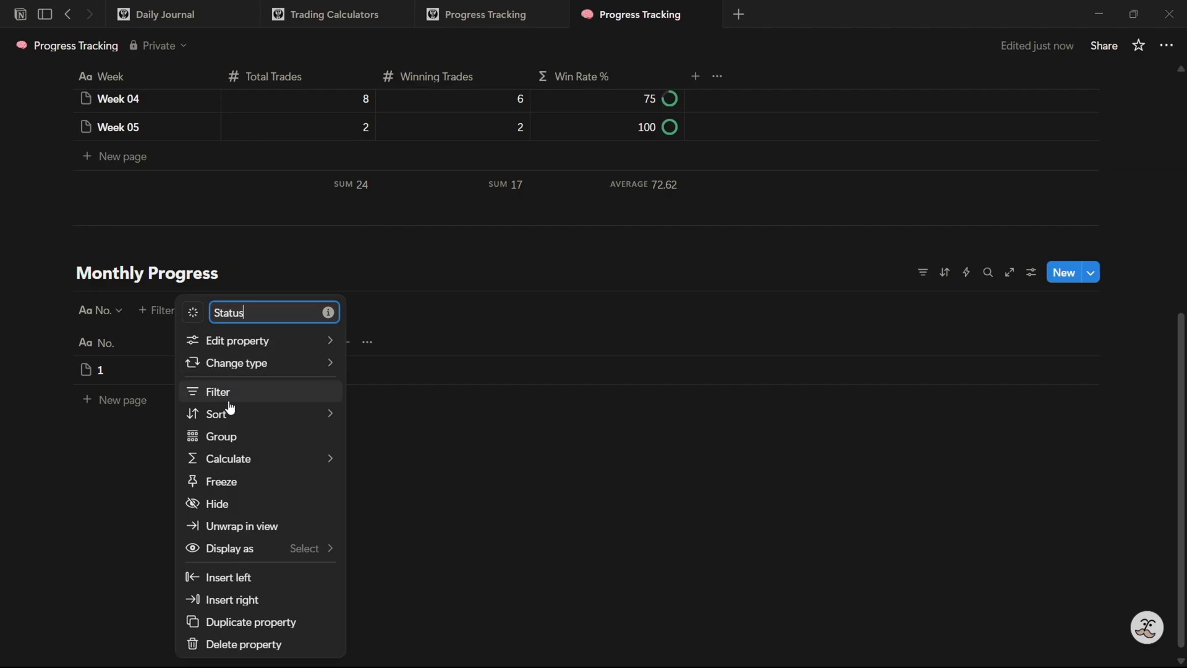
{"action": "mouse_move", "coordinate": [251, 346]}
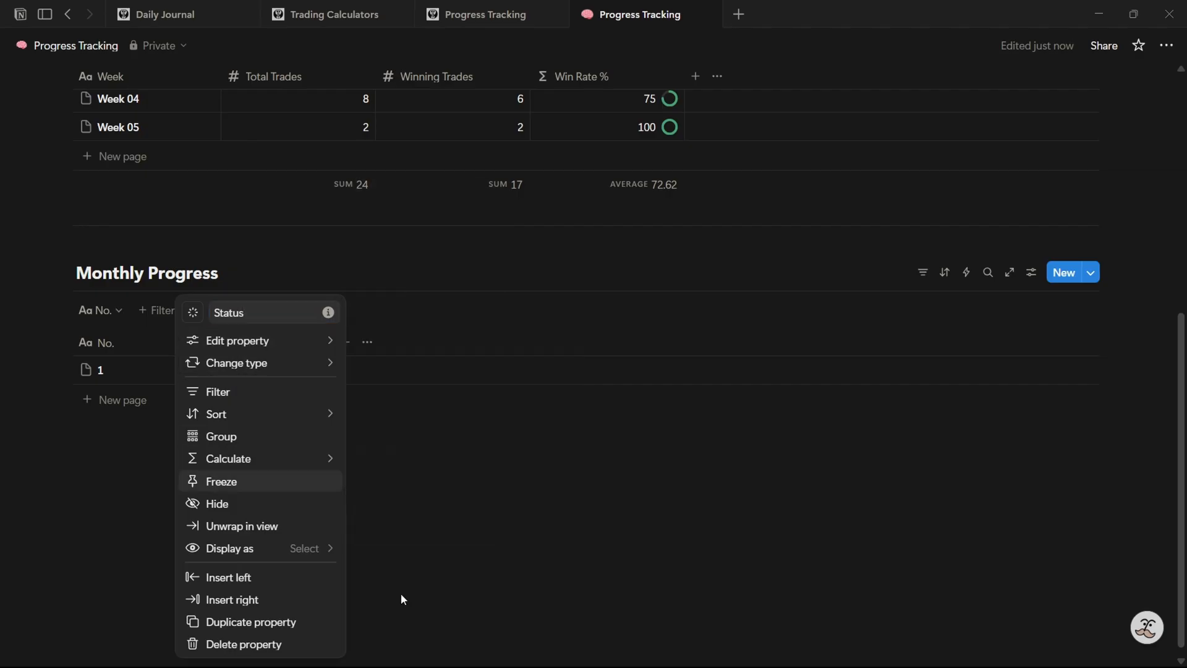
{"action": "left_click", "coordinate": [400, 594]}
Rename the "Not started" status option to "W. Month" and colour it green
{"action": "left_click", "coordinate": [222, 343]}
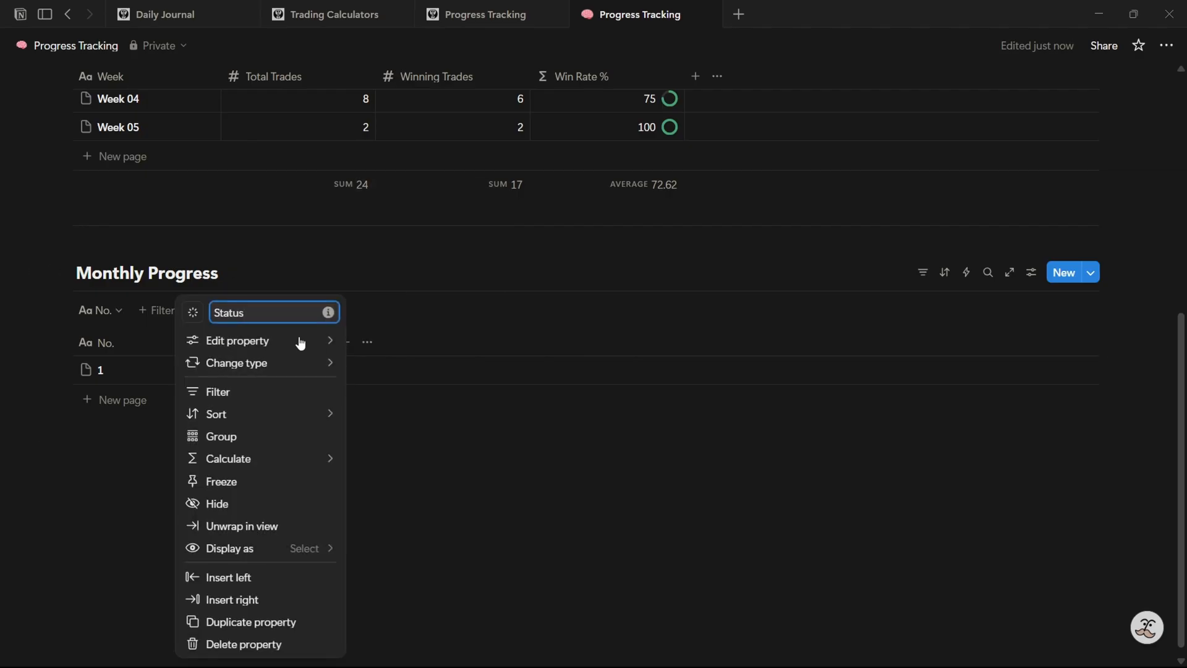
{"action": "mouse_move", "coordinate": [300, 341]}
{"action": "left_click", "coordinate": [410, 375]}
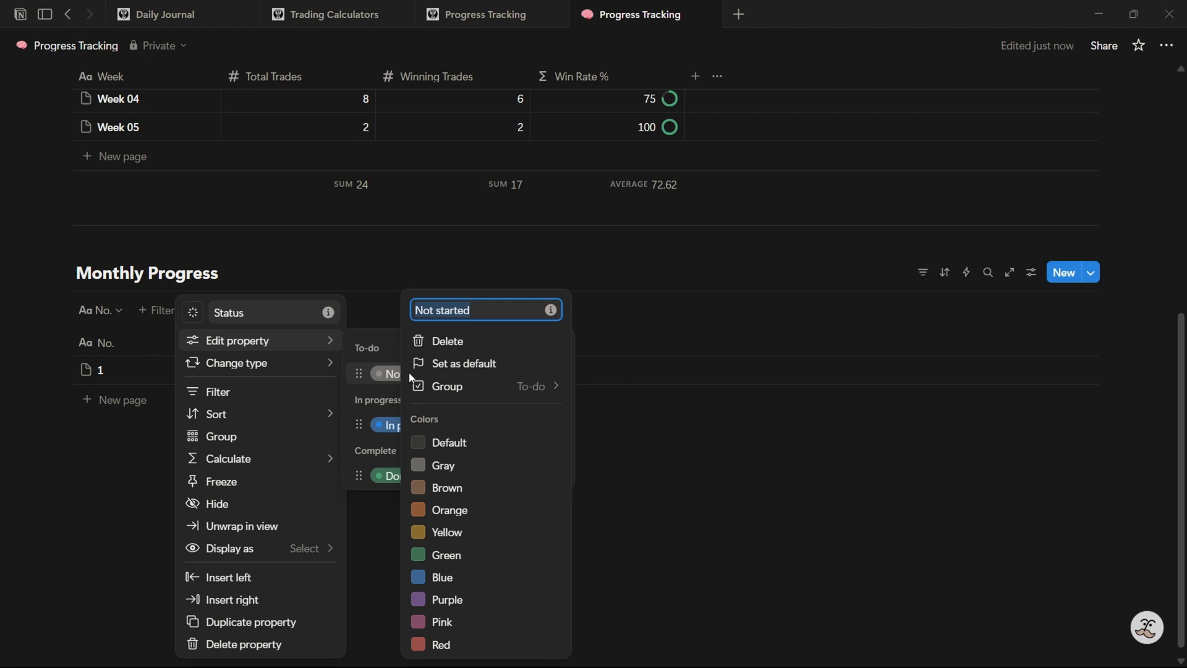
{"action": "type", "text": "Wi"}
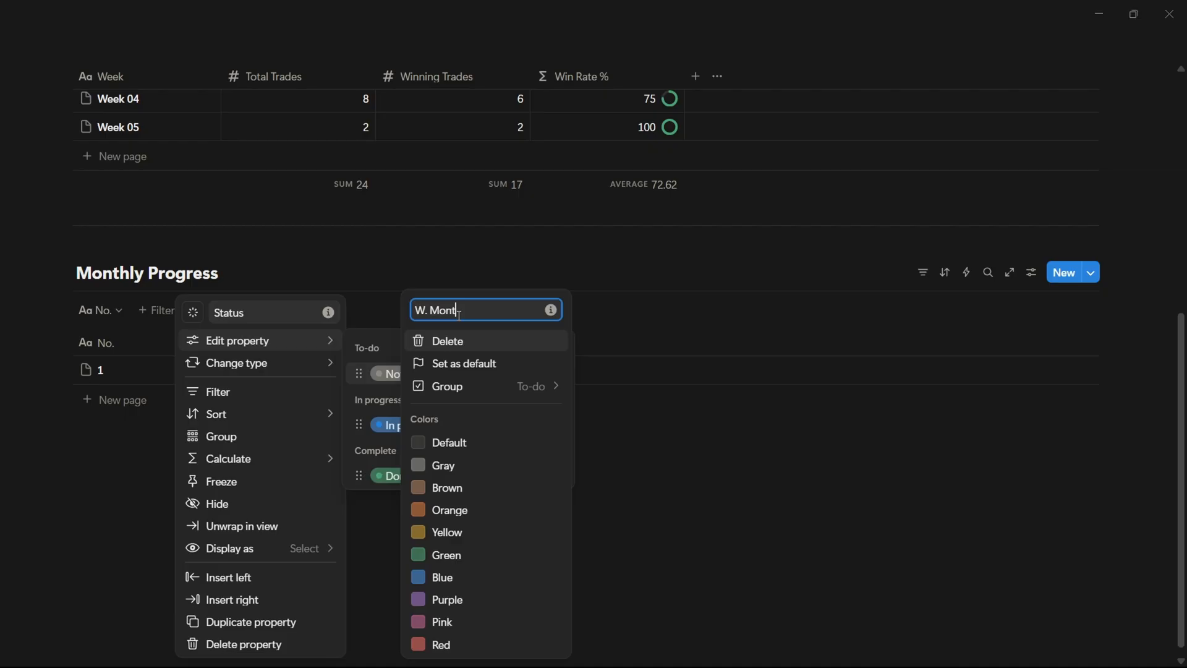
{"action": "left_click", "coordinate": [454, 556]}
Rename the "In progress" status option to "L. Month" and colour it red
{"action": "left_click", "coordinate": [380, 426]}
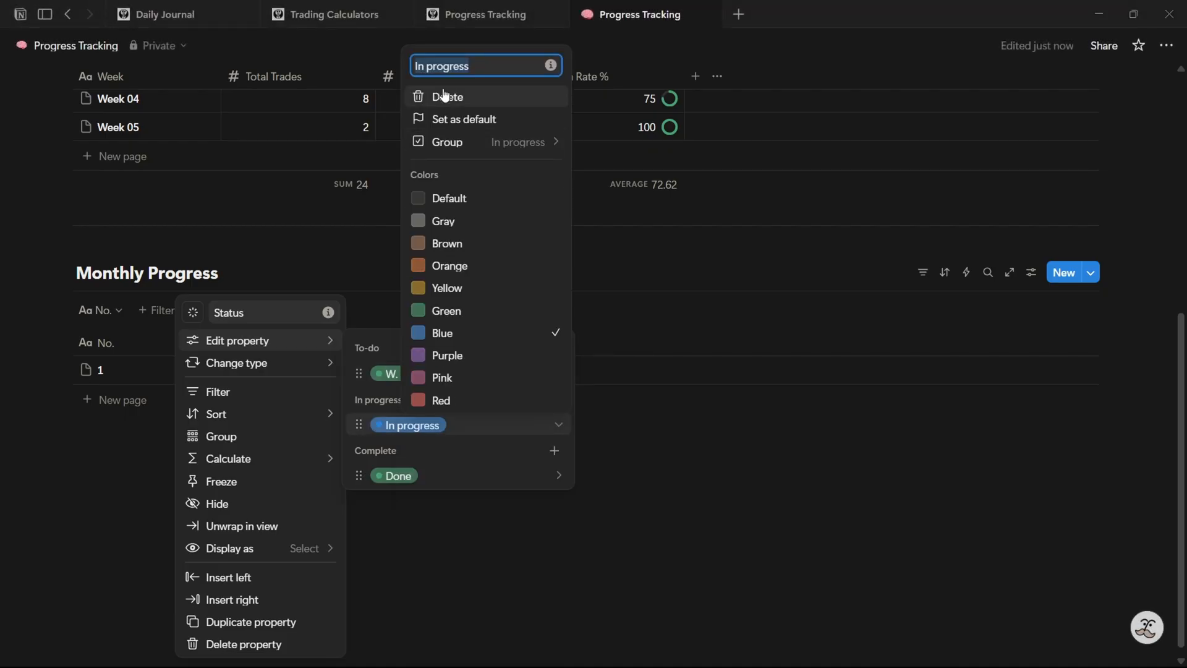
{"action": "type", "text": "L Month"}
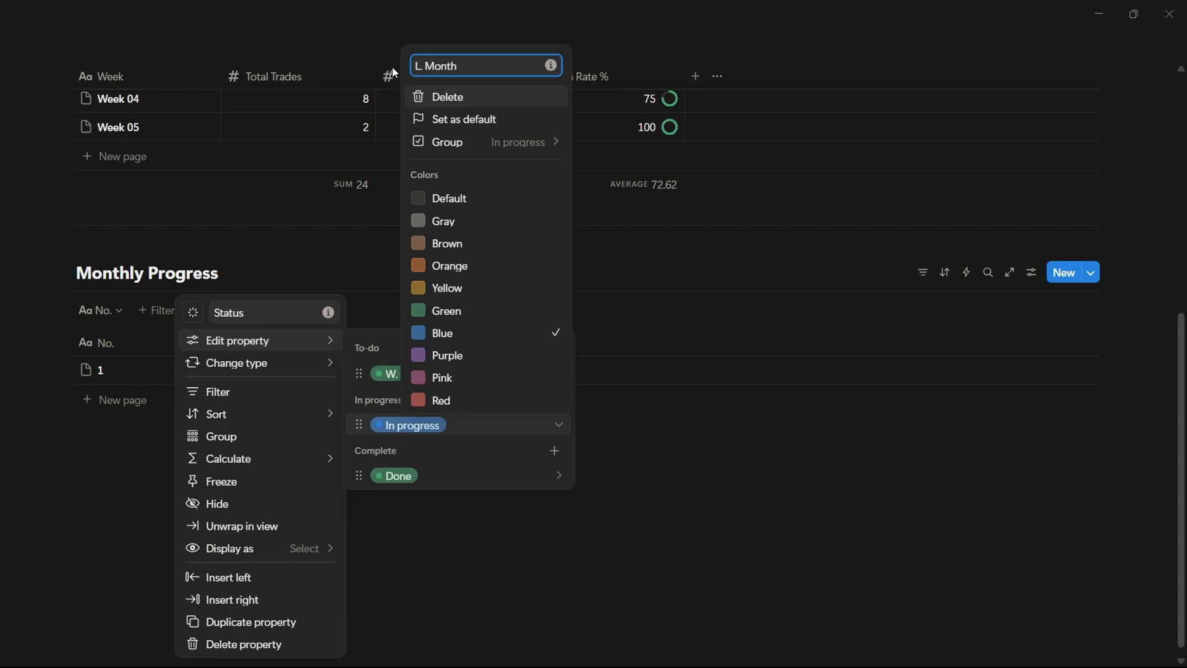
{"action": "left_click", "coordinate": [461, 402]}
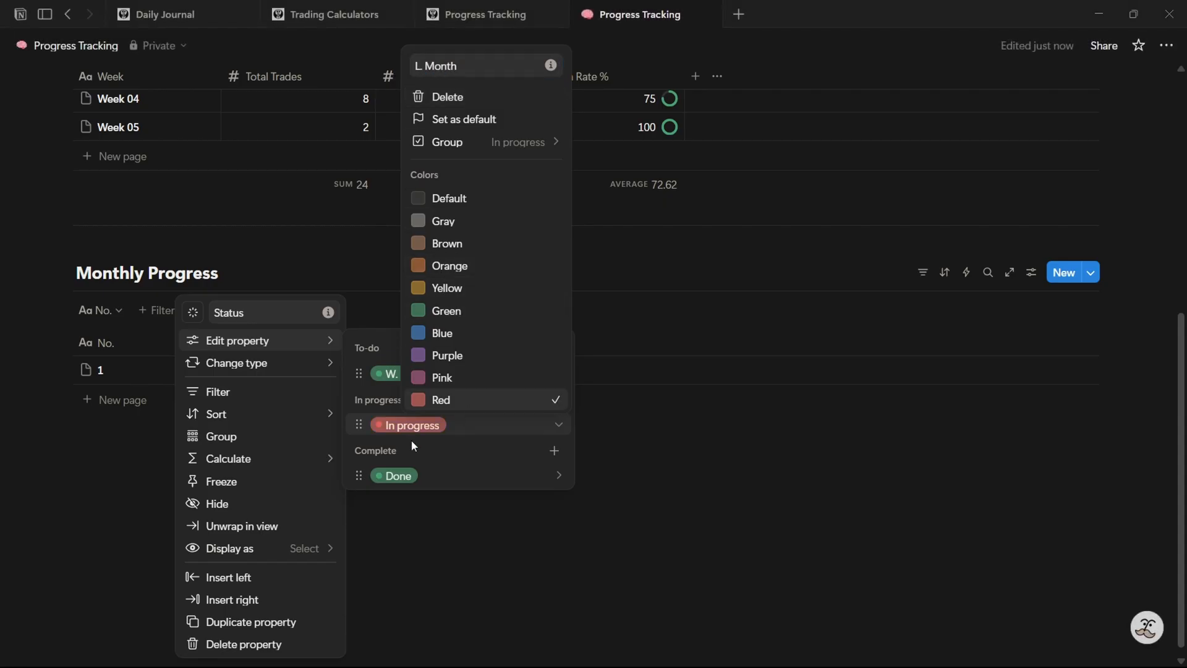
Rename the "Done" status option to "B.E Month", give it the default colour and close the property settings
{"action": "left_click", "coordinate": [402, 468]}
{"action": "left_click", "coordinate": [400, 475]}
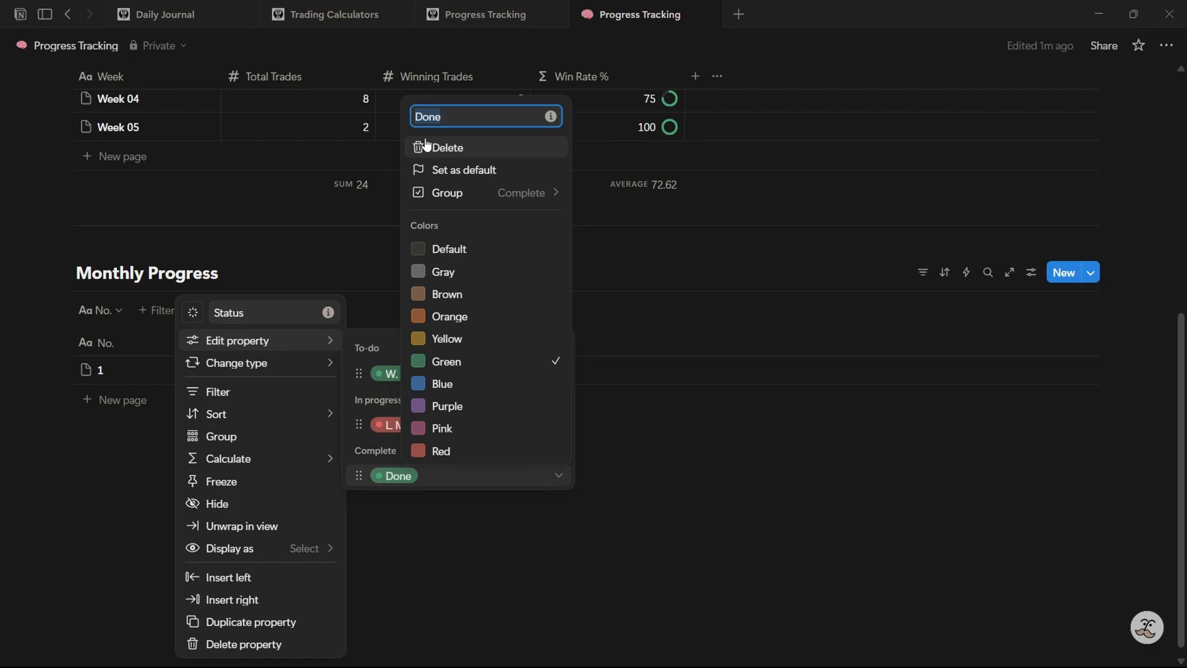
{"action": "type", "text": "B.E M"}
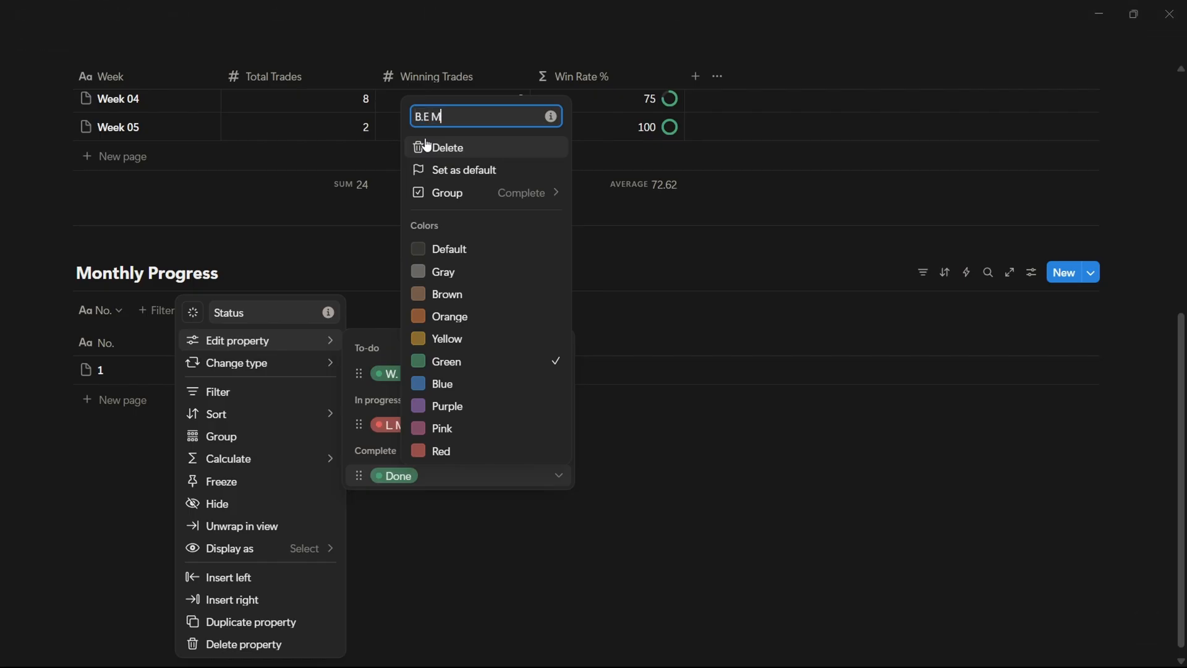
{"action": "type", "text": "onth"}
{"action": "left_click", "coordinate": [456, 250]}
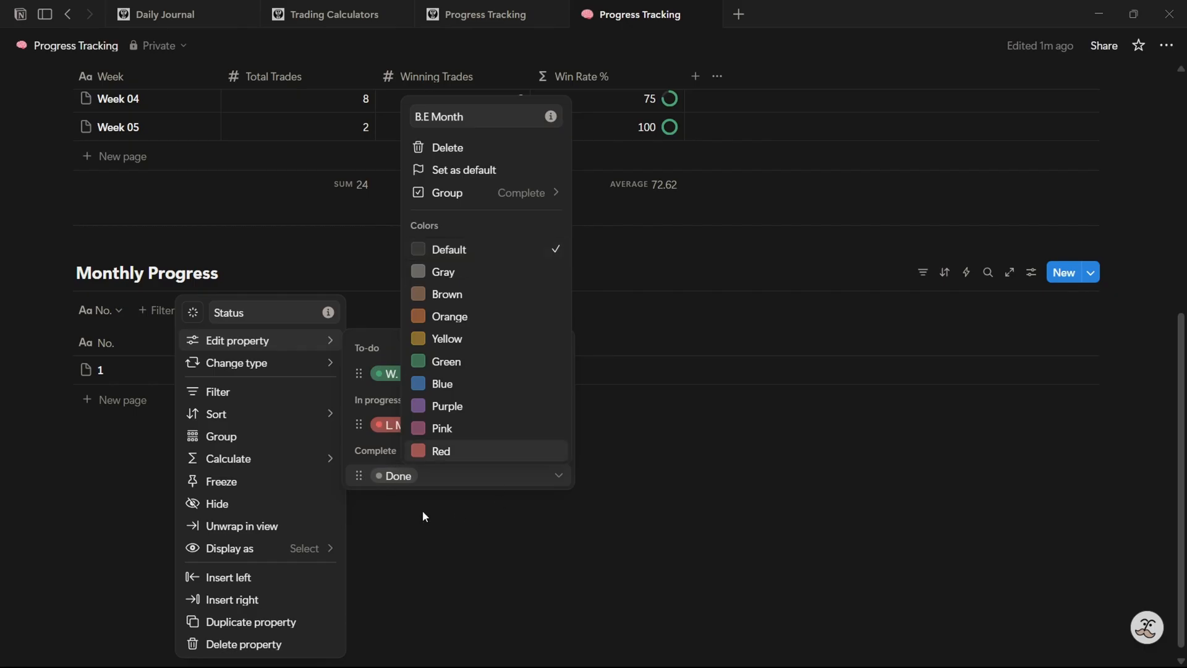
{"action": "key", "text": "Escape"}
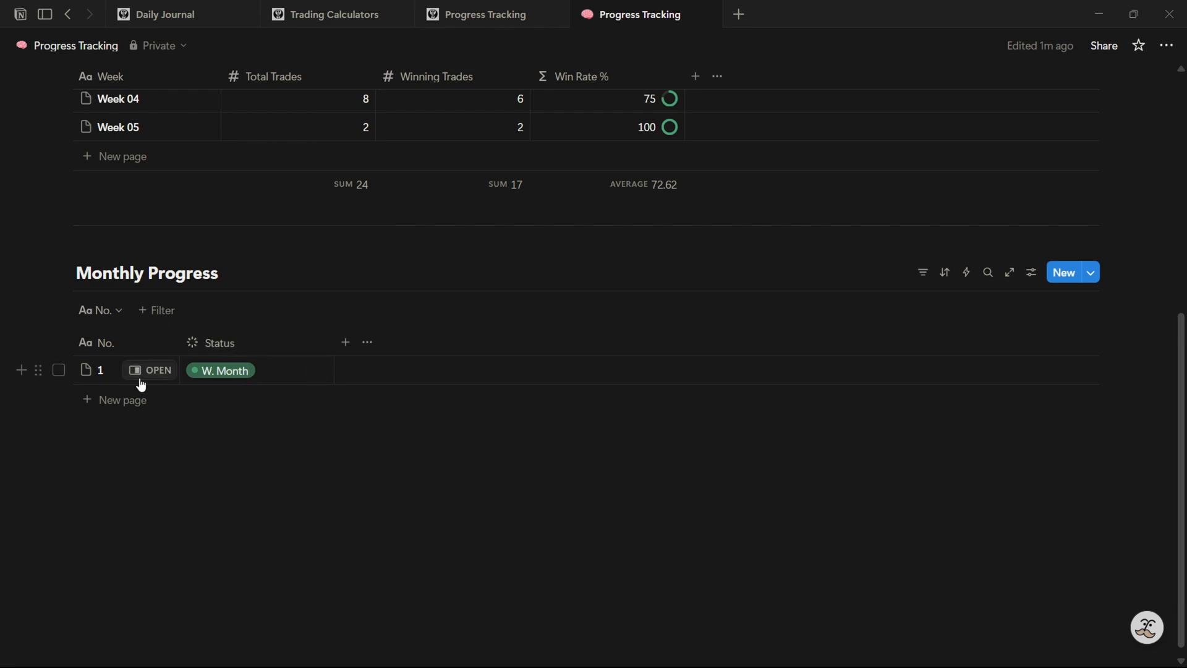
Add a Date property to the Monthly Progress database and set entry 1 to October 1, 2025
{"action": "left_click", "coordinate": [344, 343]}
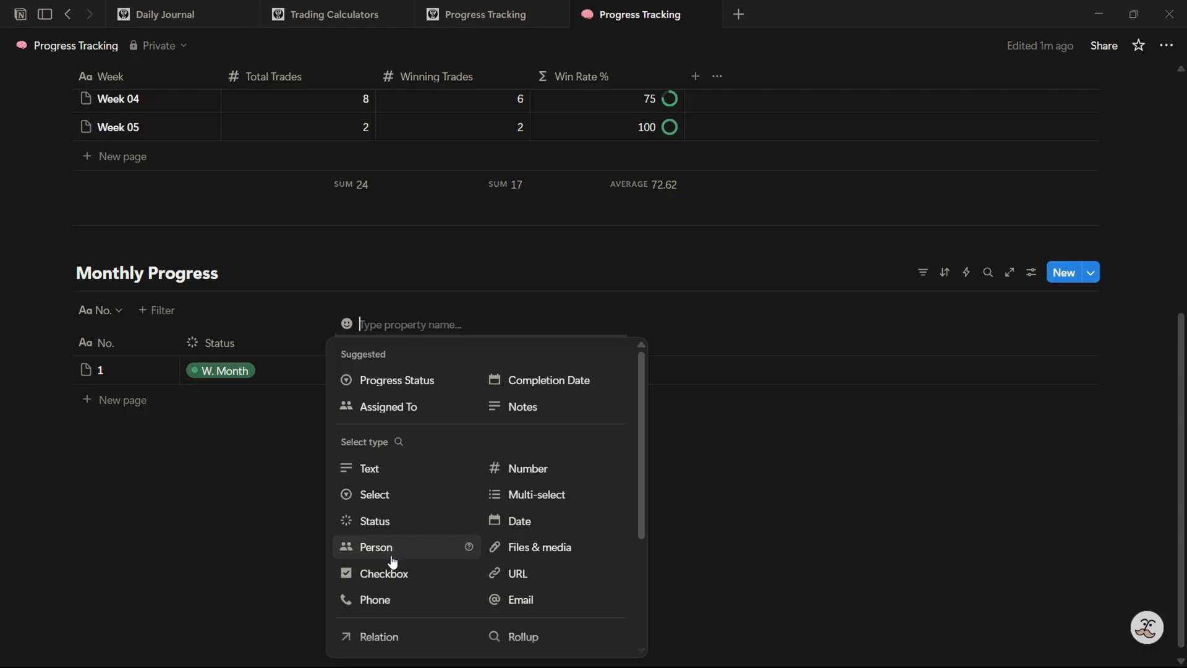
{"action": "left_click", "coordinate": [514, 522]}
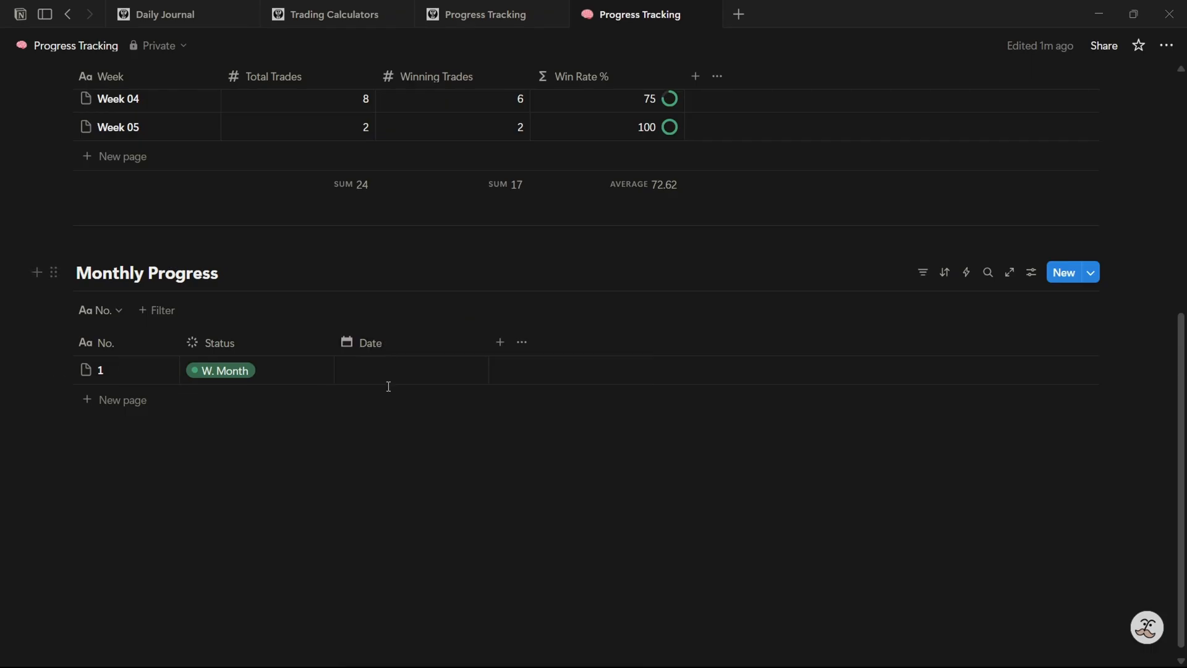
{"action": "left_click", "coordinate": [387, 386]}
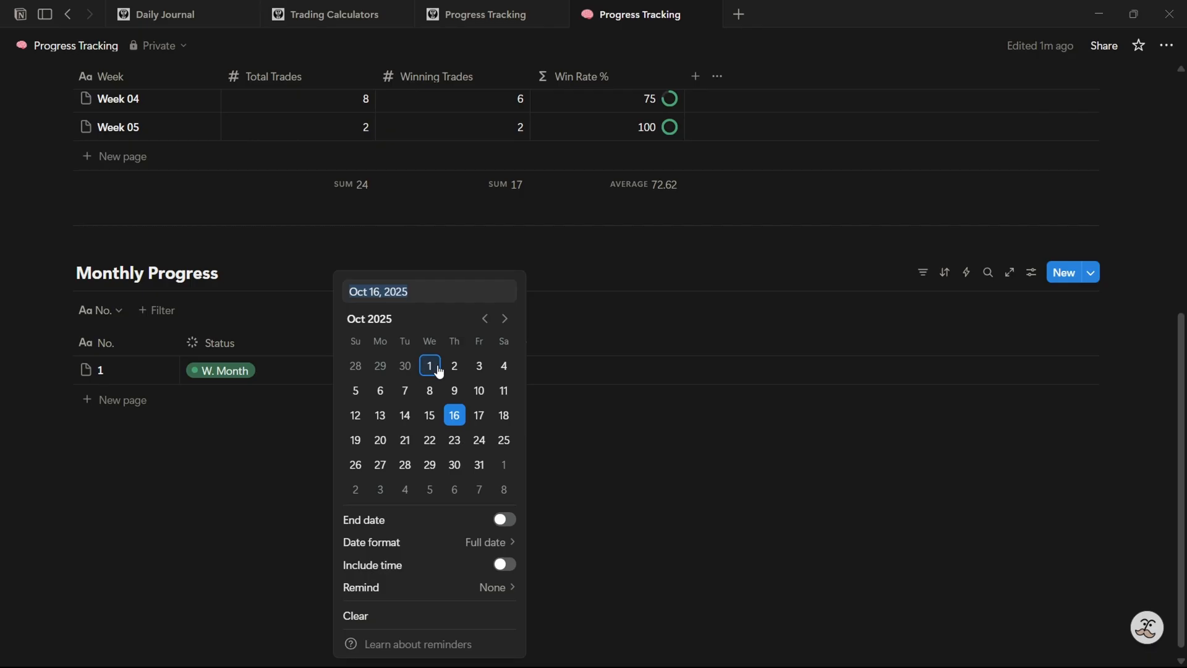
{"action": "left_click", "coordinate": [431, 366]}
{"action": "left_click", "coordinate": [401, 369]}
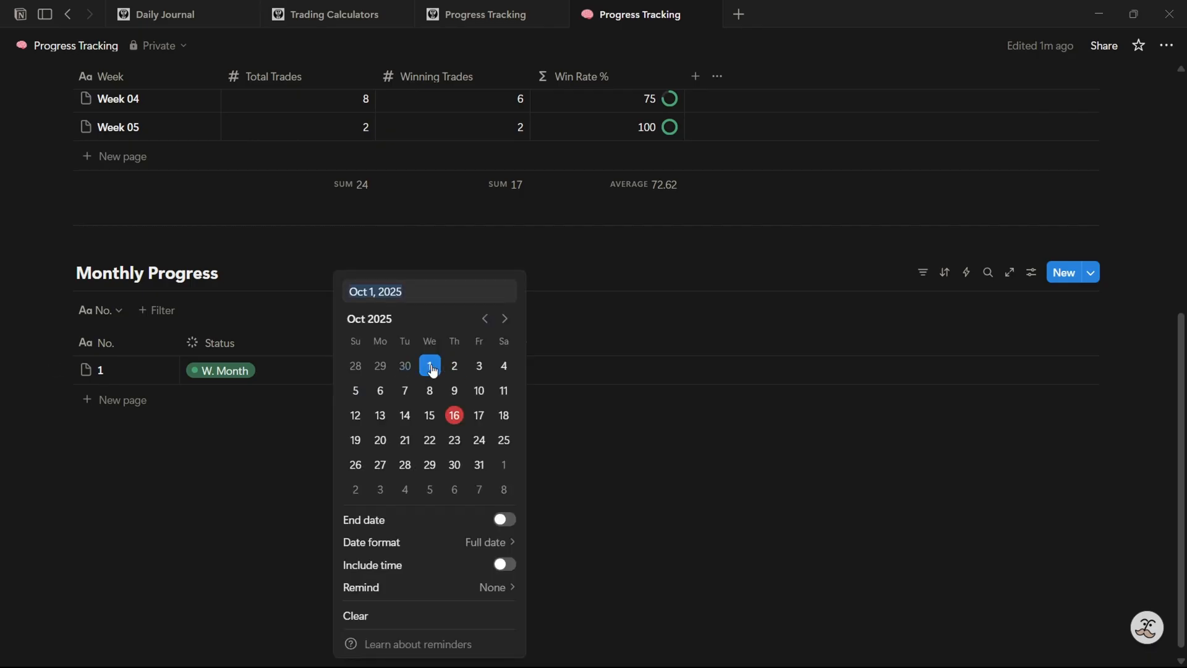
{"action": "left_click", "coordinate": [571, 423]}
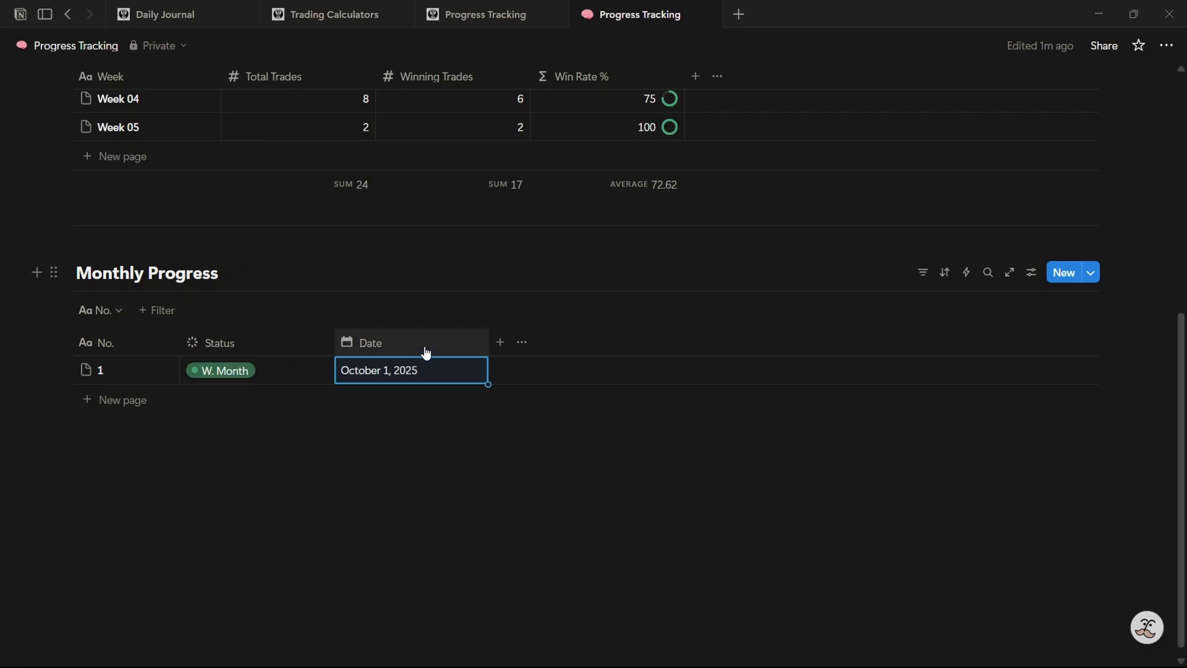
Add a Number property named "Win Rate" to the Monthly Progress database
{"action": "left_click", "coordinate": [500, 344]}
{"action": "left_click", "coordinate": [671, 473]}
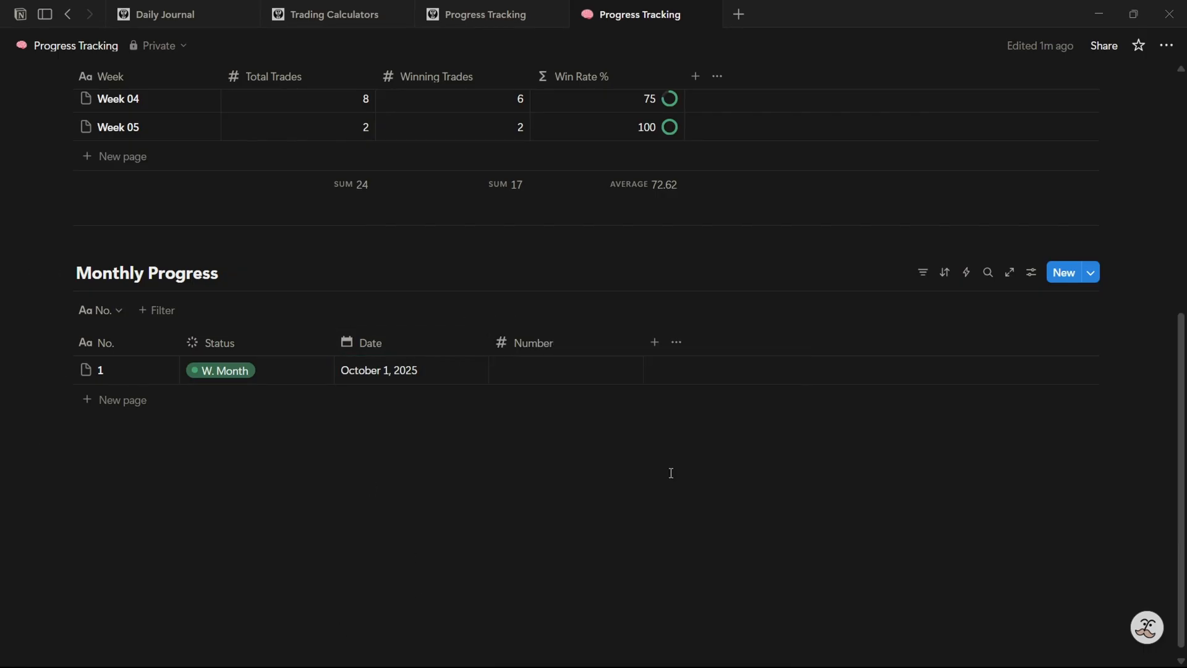
{"action": "left_click", "coordinate": [530, 351]}
{"action": "double_click", "coordinate": [526, 334]}
{"action": "type", "text": "Win Rate"}
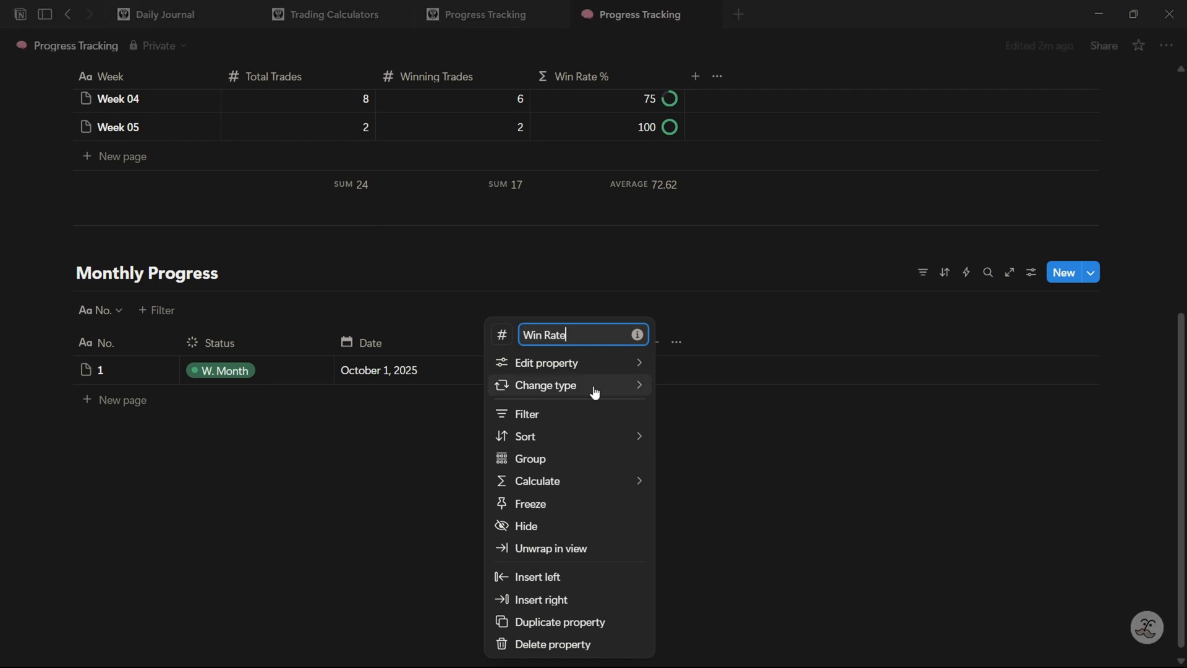
Show the Monthly Progress Win Rate property as a green bar
{"action": "mouse_move", "coordinate": [591, 369]}
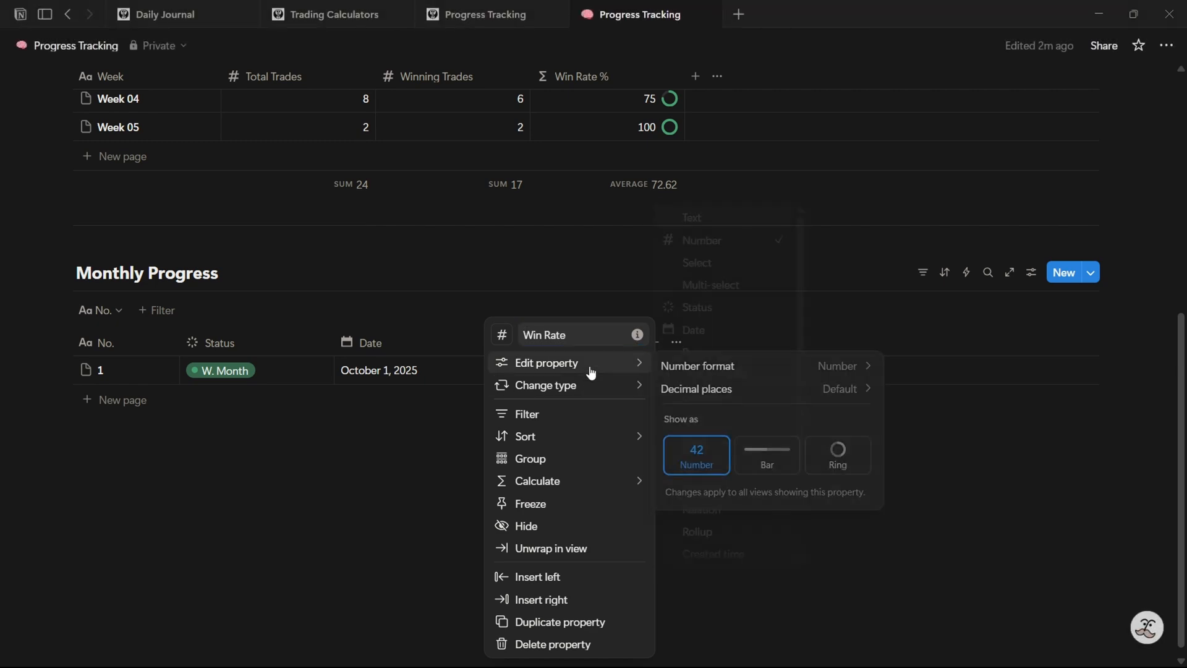
{"action": "left_click", "coordinate": [764, 469]}
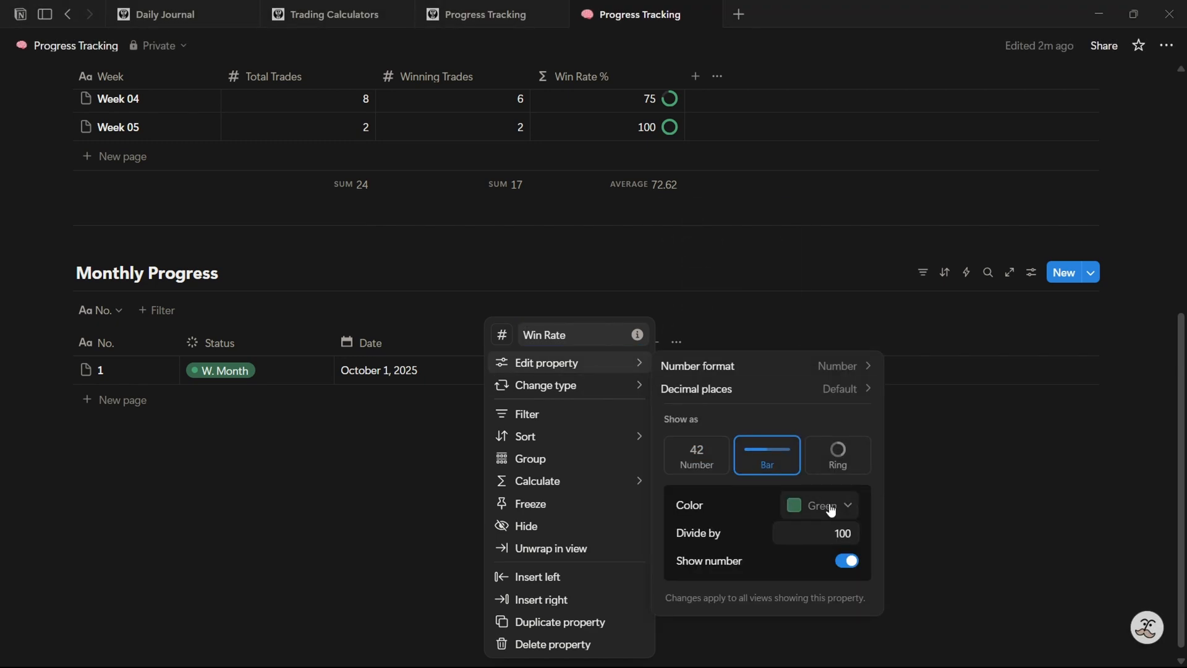
{"action": "left_click", "coordinate": [830, 505]}
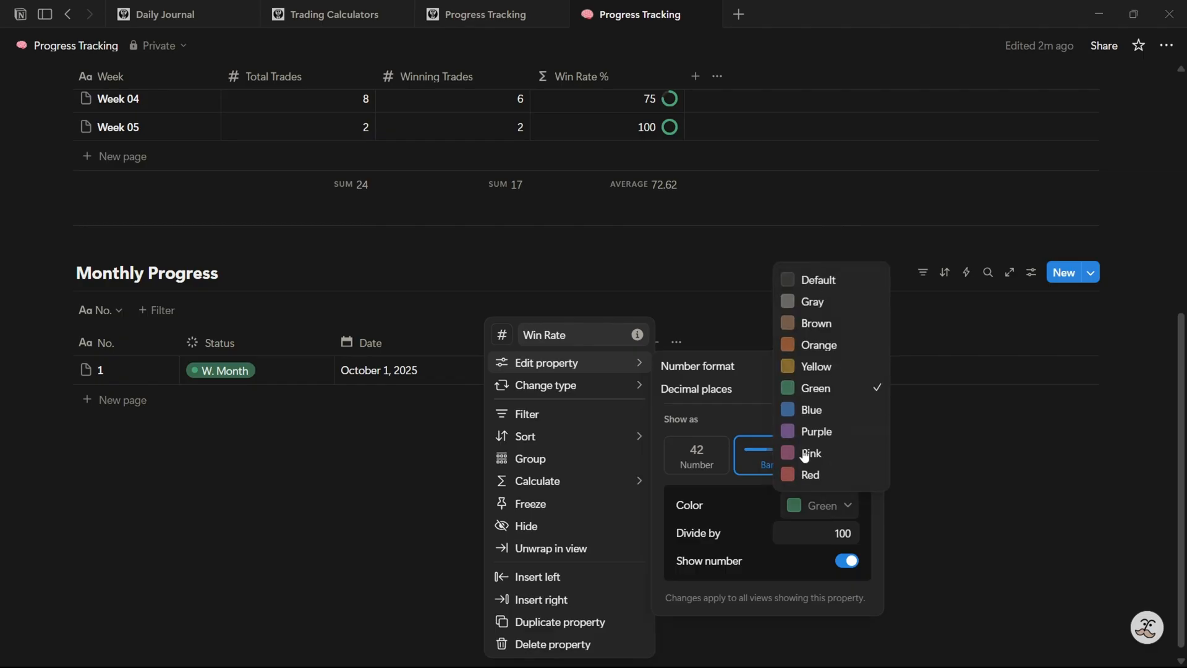
{"action": "left_click", "coordinate": [864, 506]}
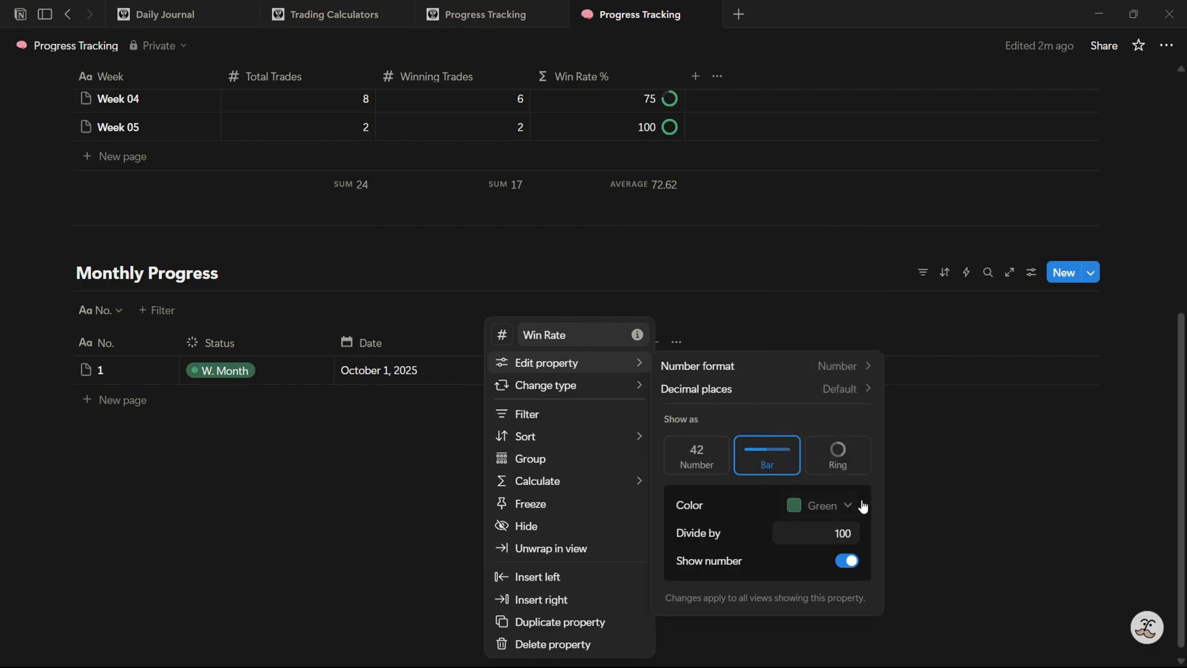
{"action": "left_click", "coordinate": [939, 493]}
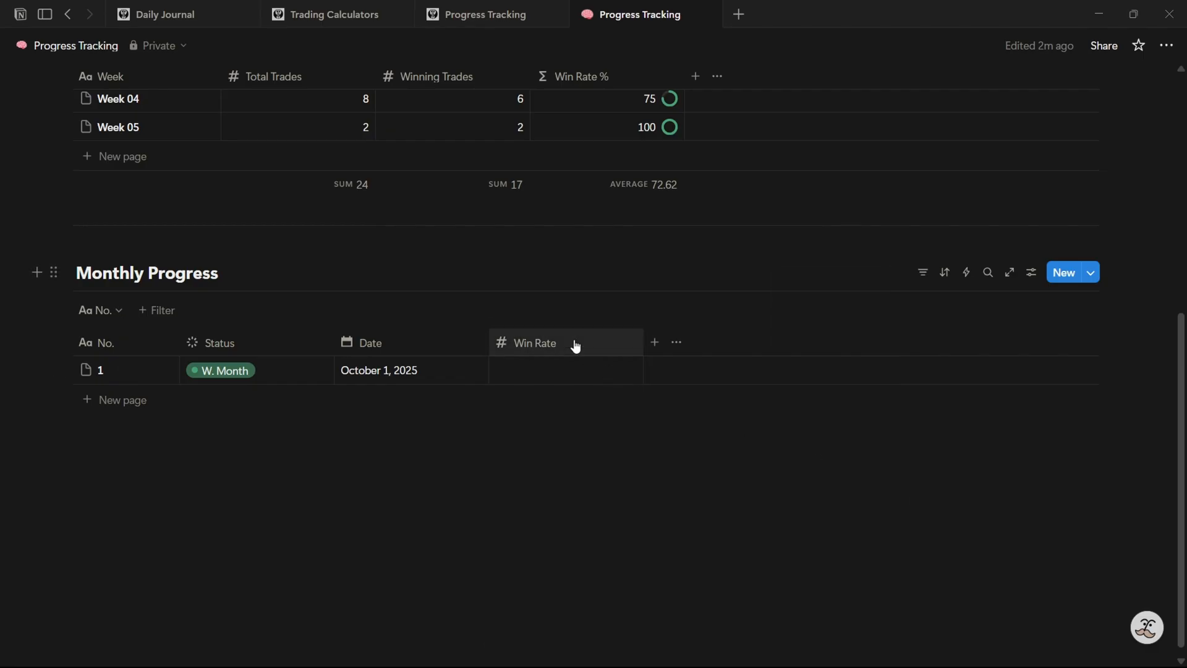
Set the number format of the Monthly Progress Win Rate property to Percent
{"action": "left_click", "coordinate": [575, 346]}
{"action": "left_click", "coordinate": [544, 363]}
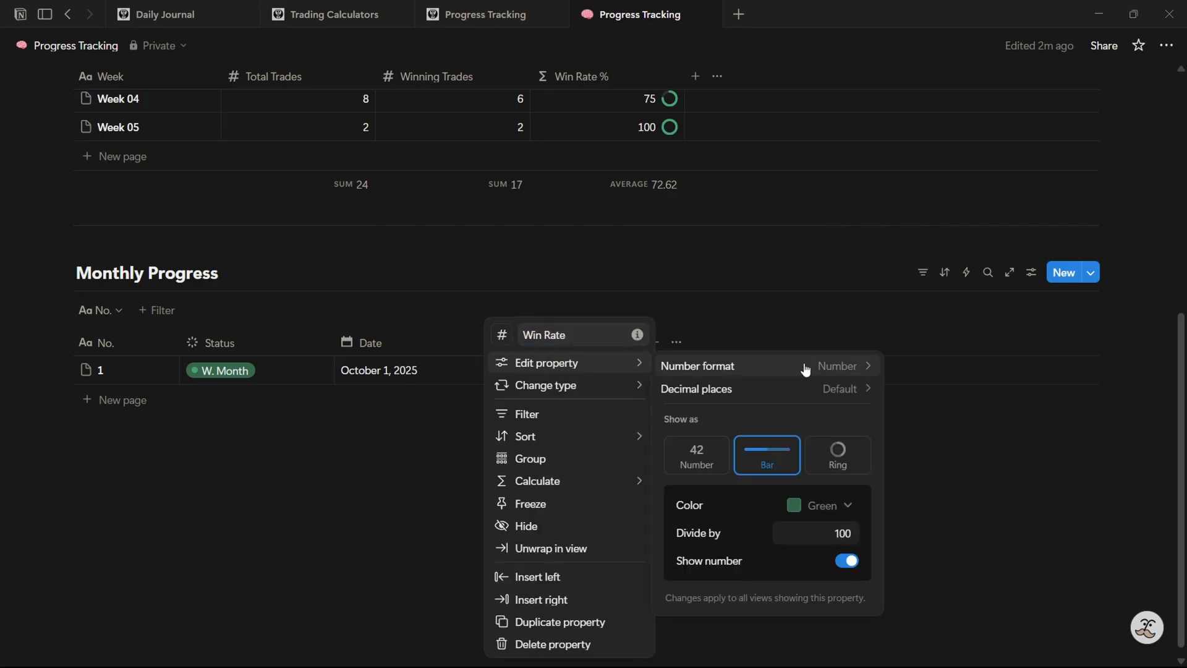
{"action": "left_click", "coordinate": [735, 369]}
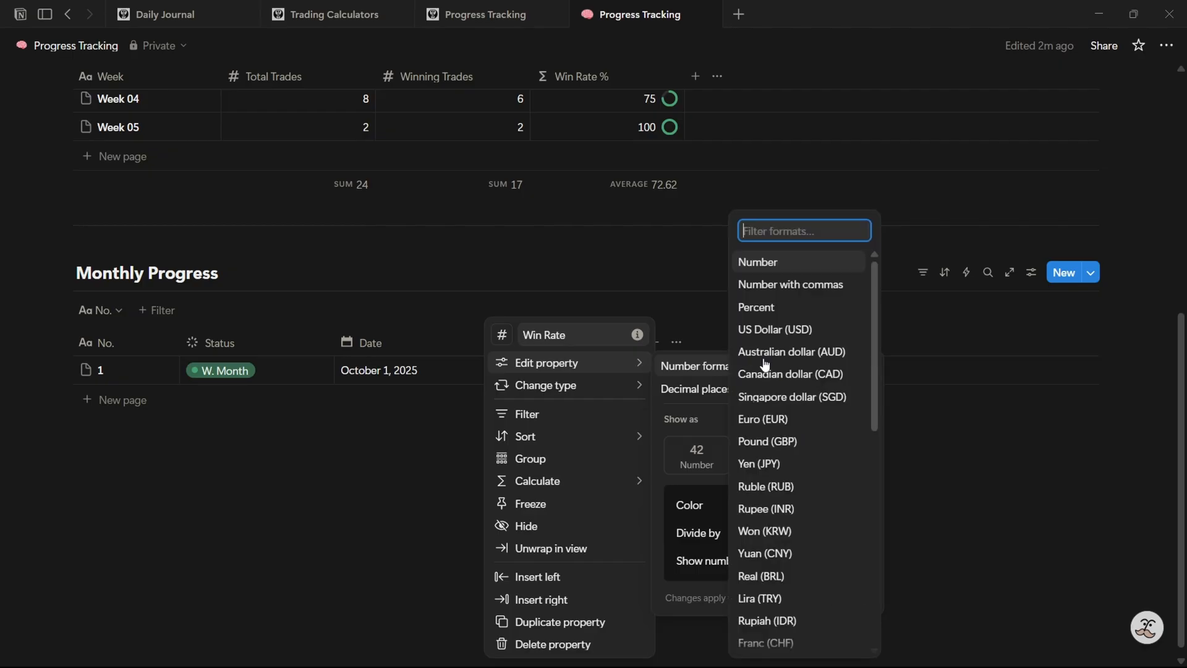
{"action": "left_click", "coordinate": [777, 309]}
{"action": "left_click", "coordinate": [957, 455]}
Enter a win rate of 45% for entry 1 in the Monthly Progress database
{"action": "left_click", "coordinate": [543, 375]}
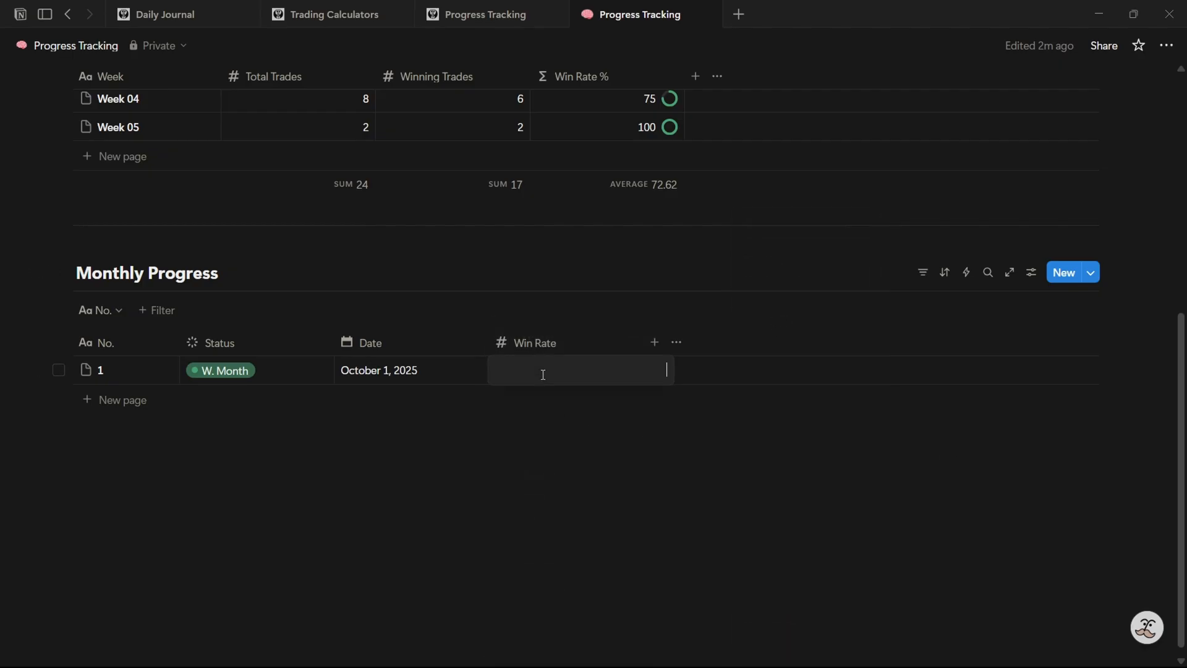
{"action": "type", "text": "48"}
{"action": "key", "text": "Return"}
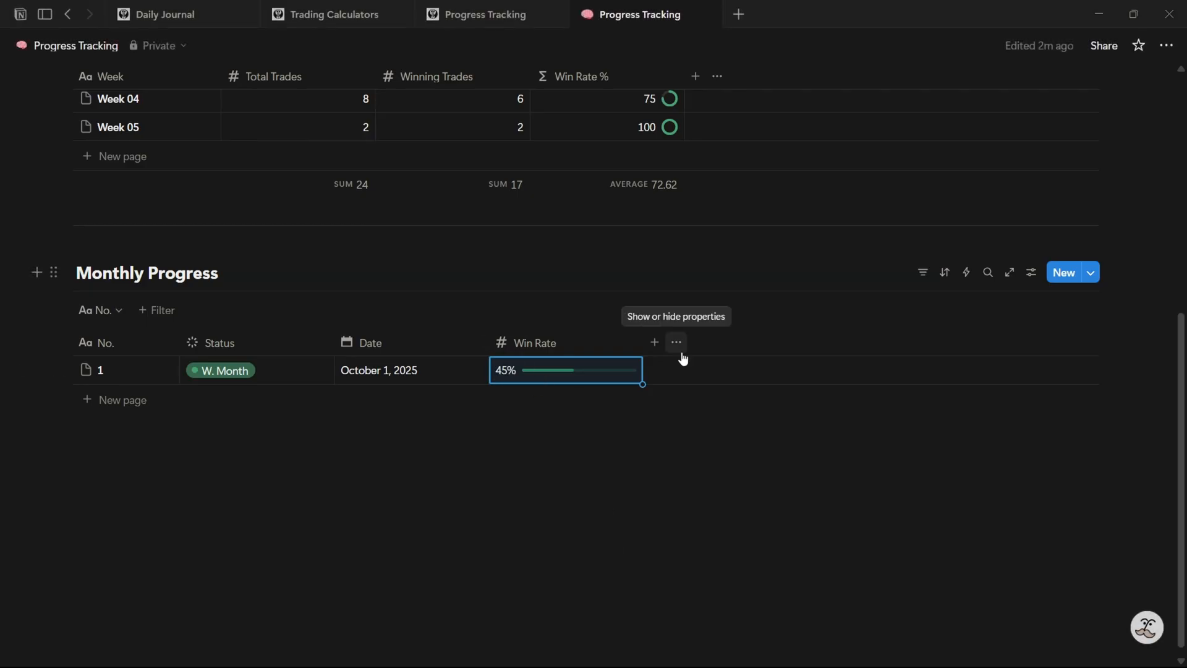
Add a Number property named "Trades" to the Monthly Progress database
{"action": "left_click", "coordinate": [664, 353]}
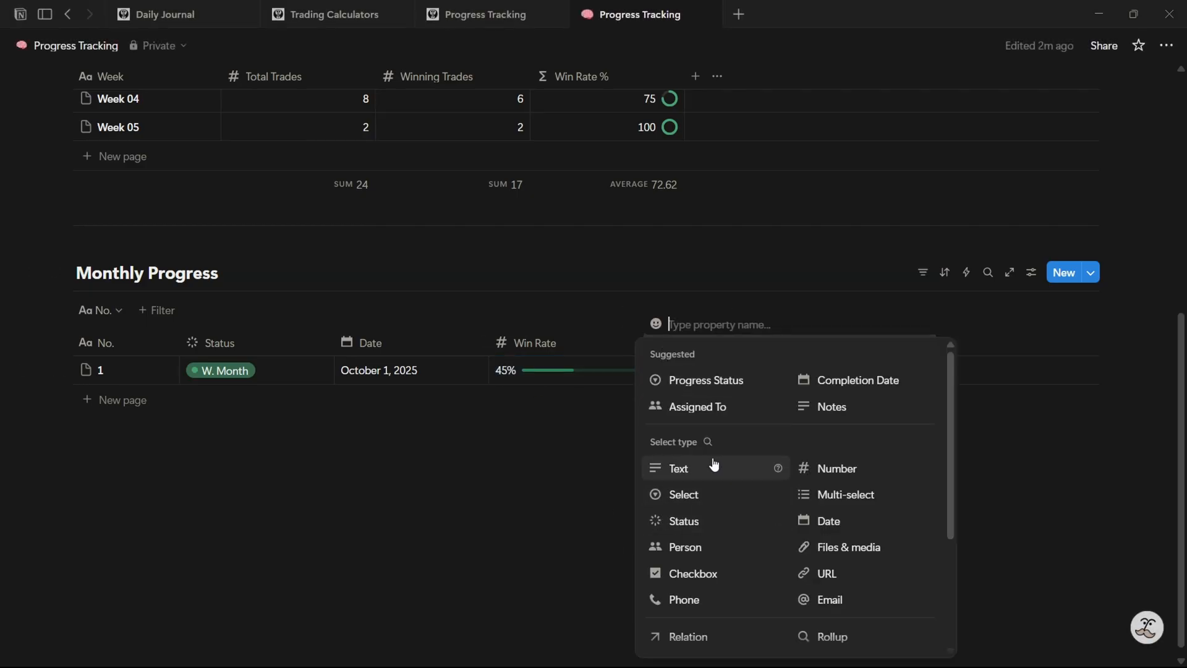
{"action": "left_click", "coordinate": [850, 472]}
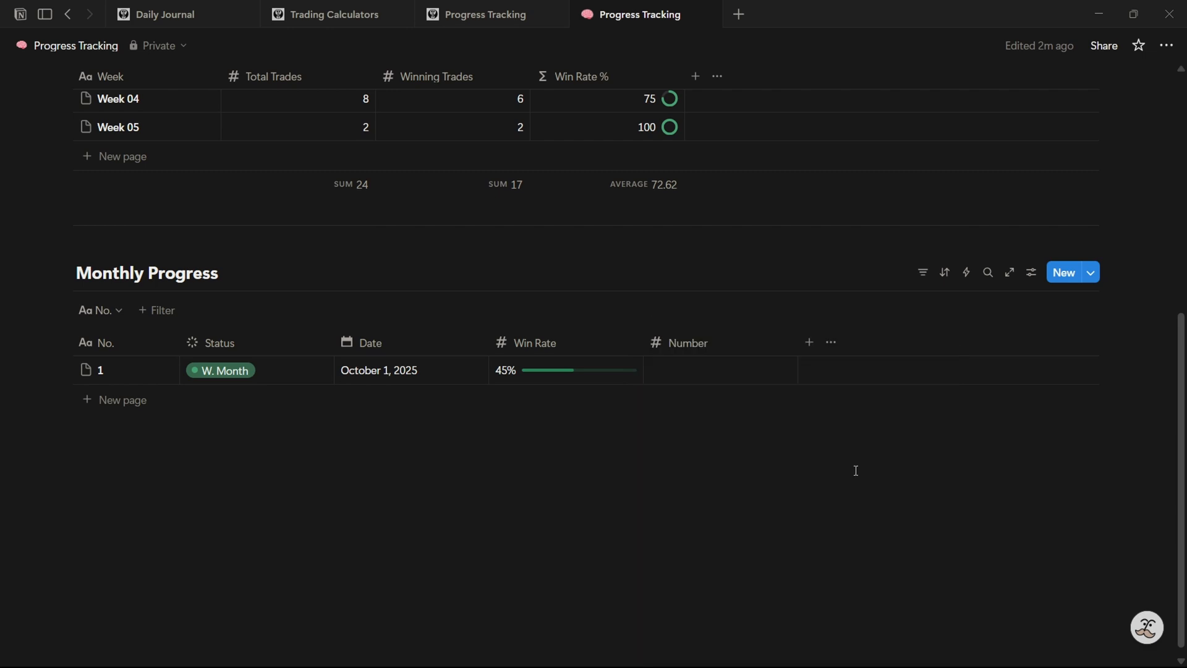
{"action": "left_click", "coordinate": [695, 343]}
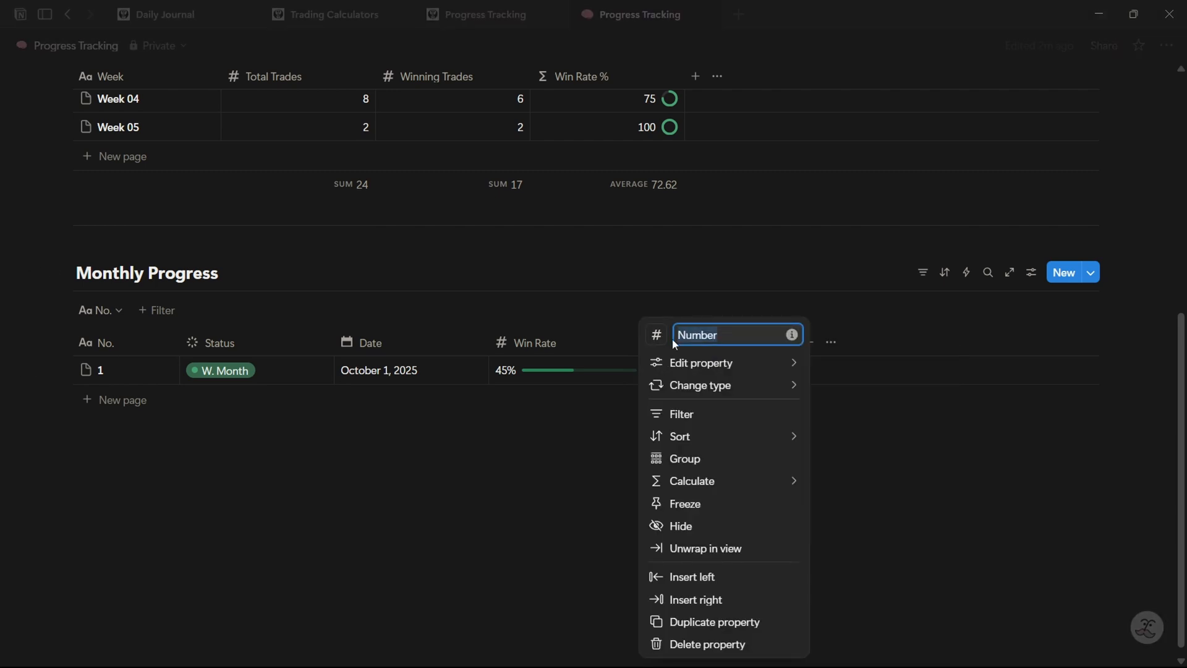
{"action": "type", "text": "Trades"}
{"action": "left_click", "coordinate": [842, 545]}
Enter 24 trades for entry 1 in the Monthly Progress database
{"action": "left_click", "coordinate": [719, 376]}
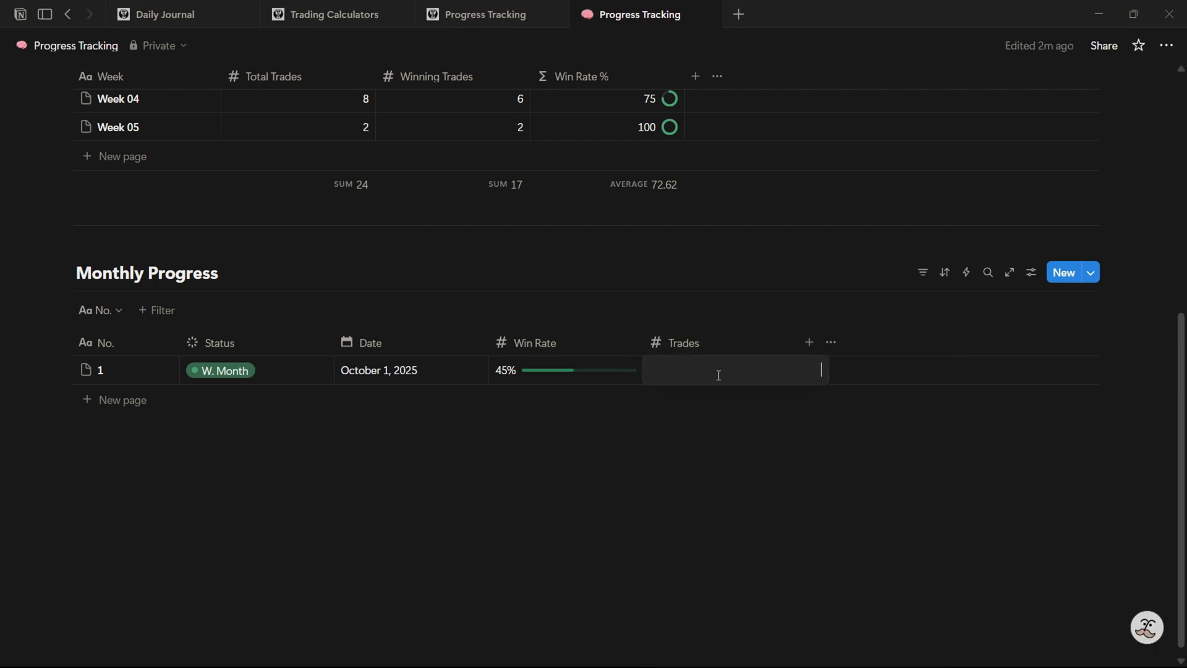
{"action": "type", "text": "24"}
{"action": "key", "text": "Return"}
{"action": "left_click", "coordinate": [739, 520]}
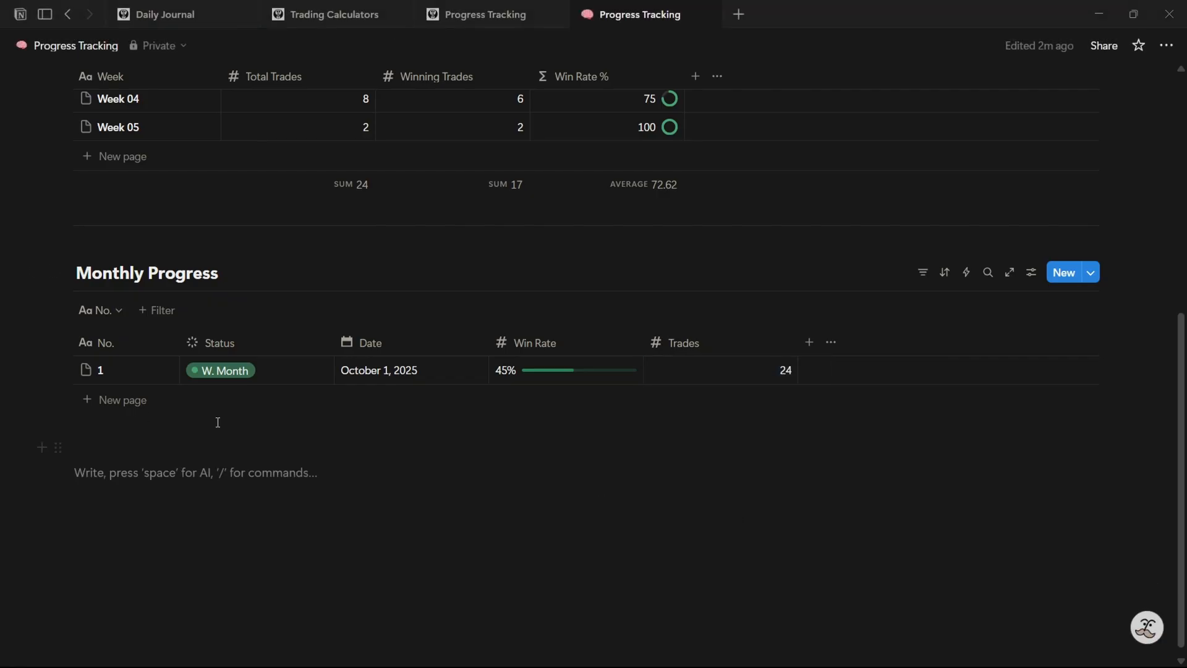
Add five entries numbered 2 to 6 to the Monthly Progress database
{"action": "left_click", "coordinate": [132, 405]}
{"action": "type", "text": "2"}
{"action": "key", "text": "Return"}
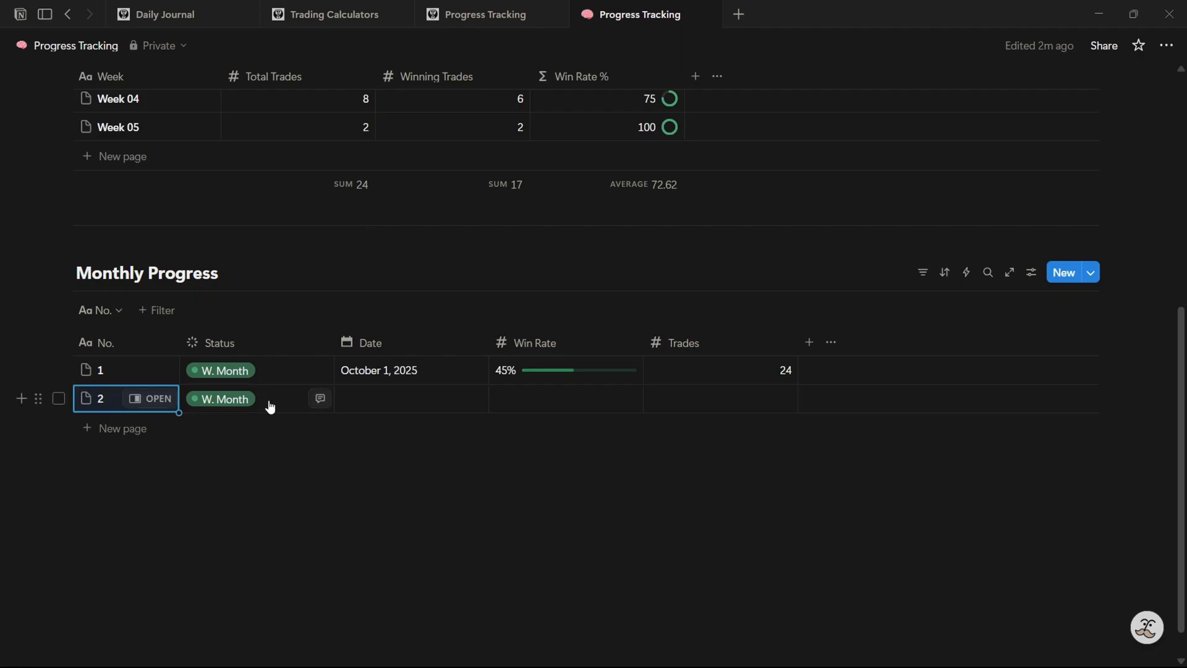
{"action": "left_click", "coordinate": [131, 431]}
{"action": "type", "text": "3"}
{"action": "left_click", "coordinate": [125, 456]}
{"action": "type", "text": "4"}
{"action": "left_click", "coordinate": [117, 485]}
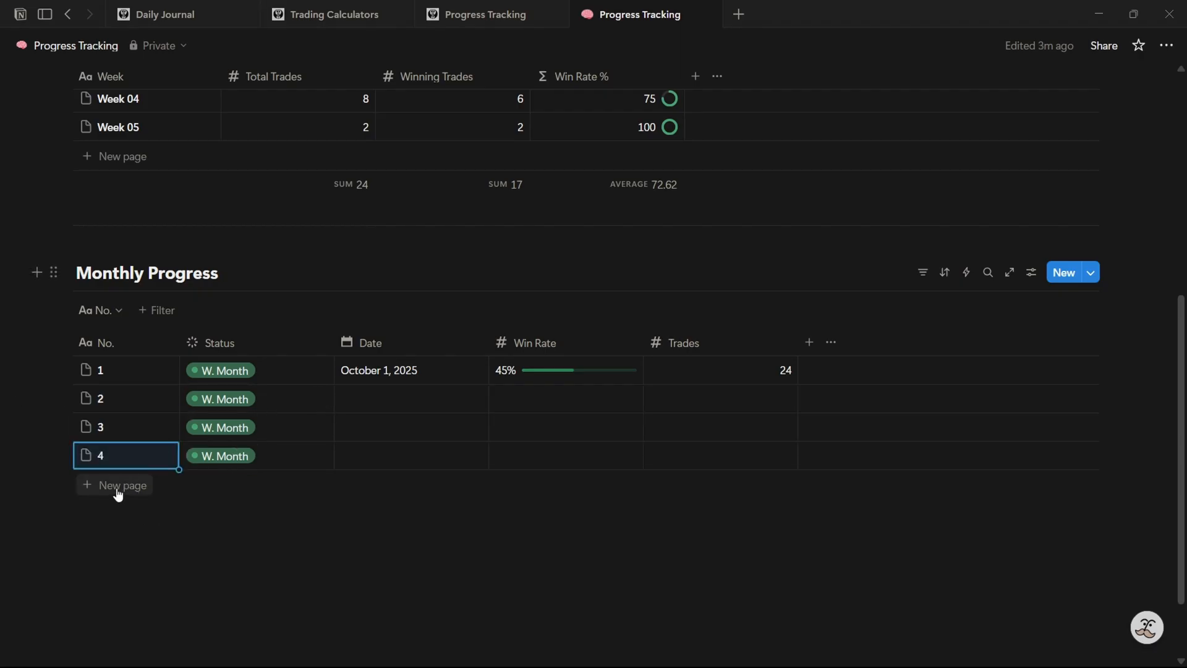
{"action": "type", "text": "5"}
{"action": "key", "text": "Return"}
{"action": "left_click", "coordinate": [136, 515]}
{"action": "type", "text": "6"}
{"action": "key", "text": "Return"}
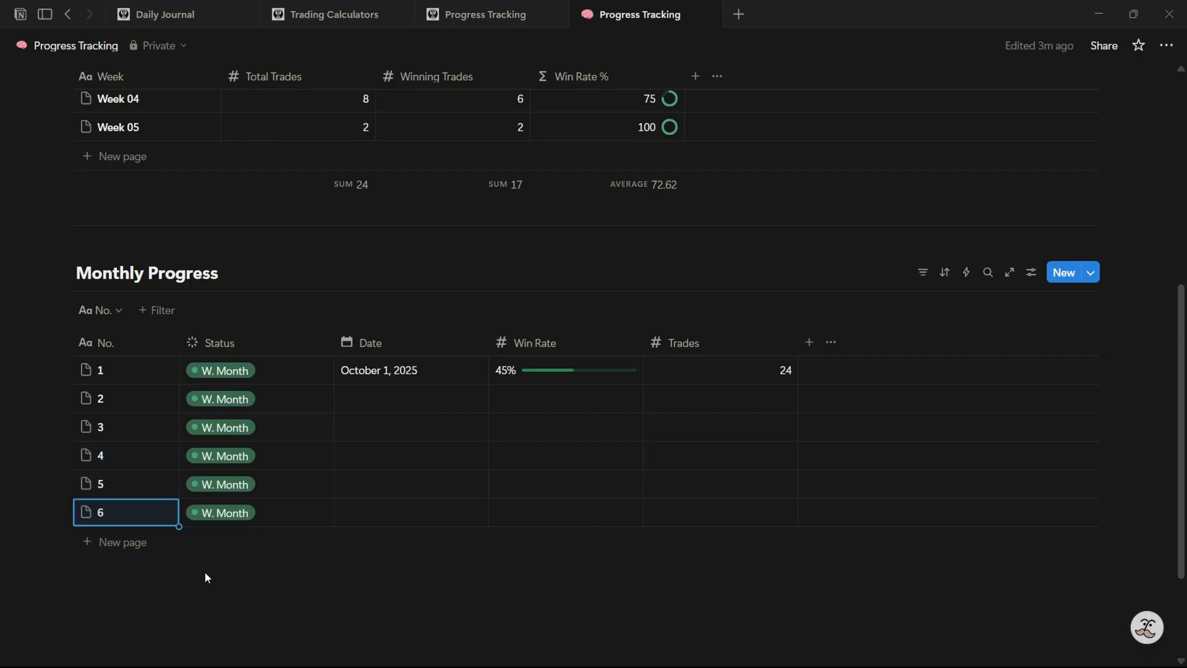
{"action": "left_click", "coordinate": [362, 408]}
{"action": "left_click", "coordinate": [485, 318]}
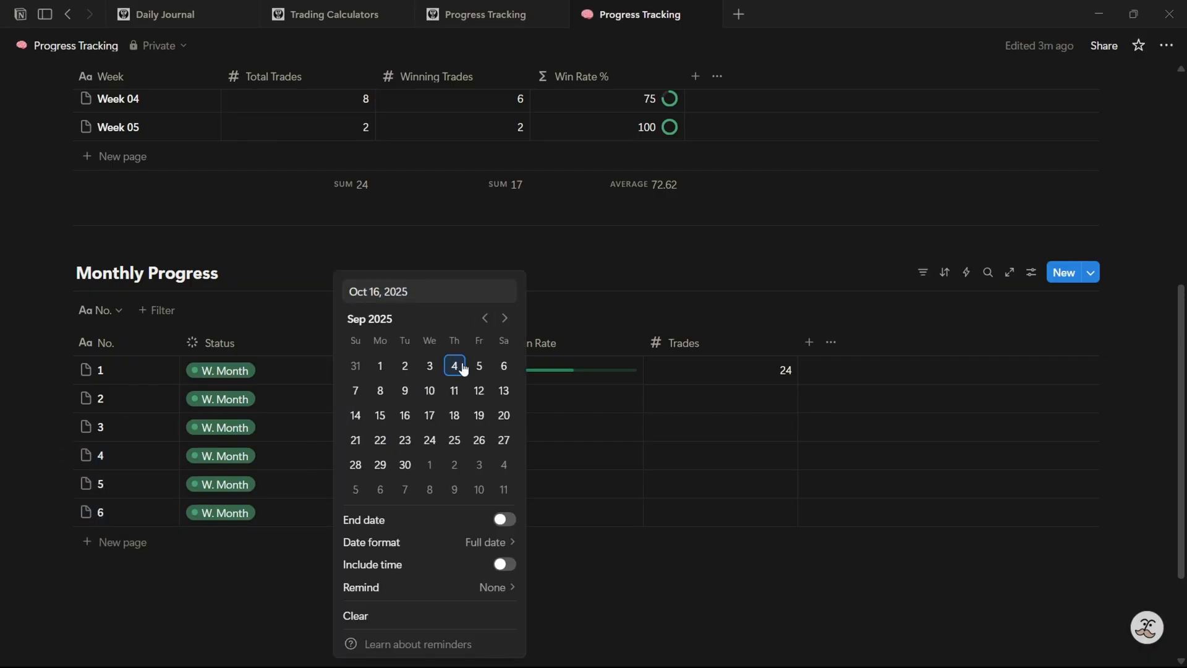
{"action": "key", "text": "Escape"}
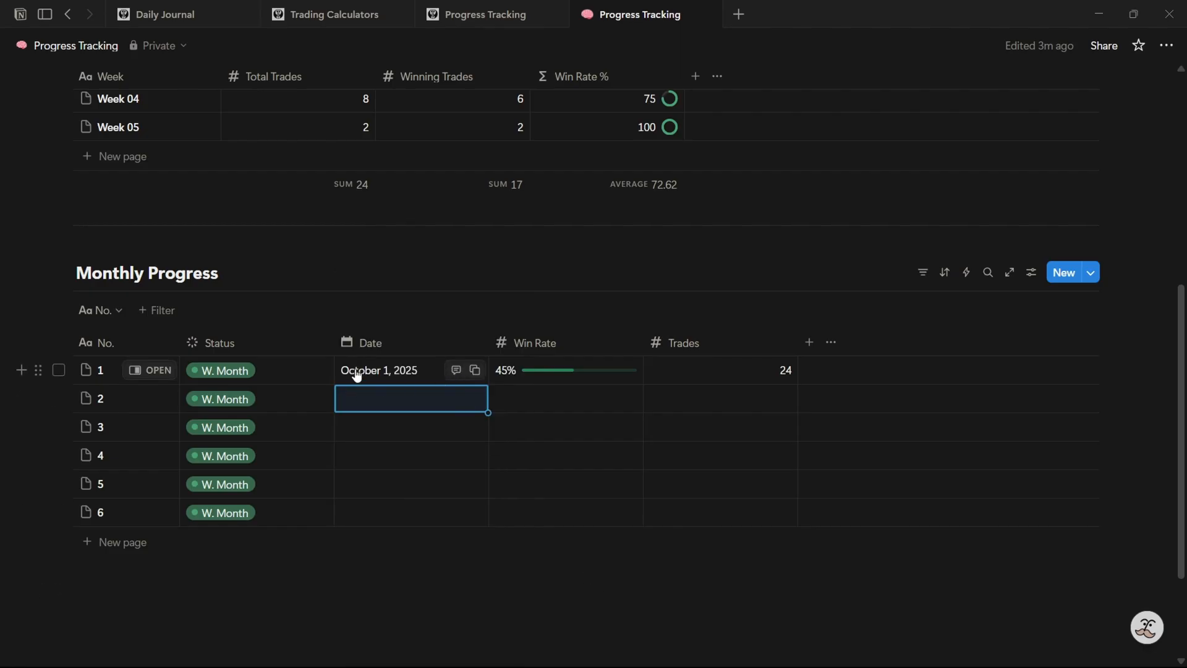
Set the date of entry 2 in Monthly Progress to November 1, 2025
{"action": "left_click", "coordinate": [375, 399]}
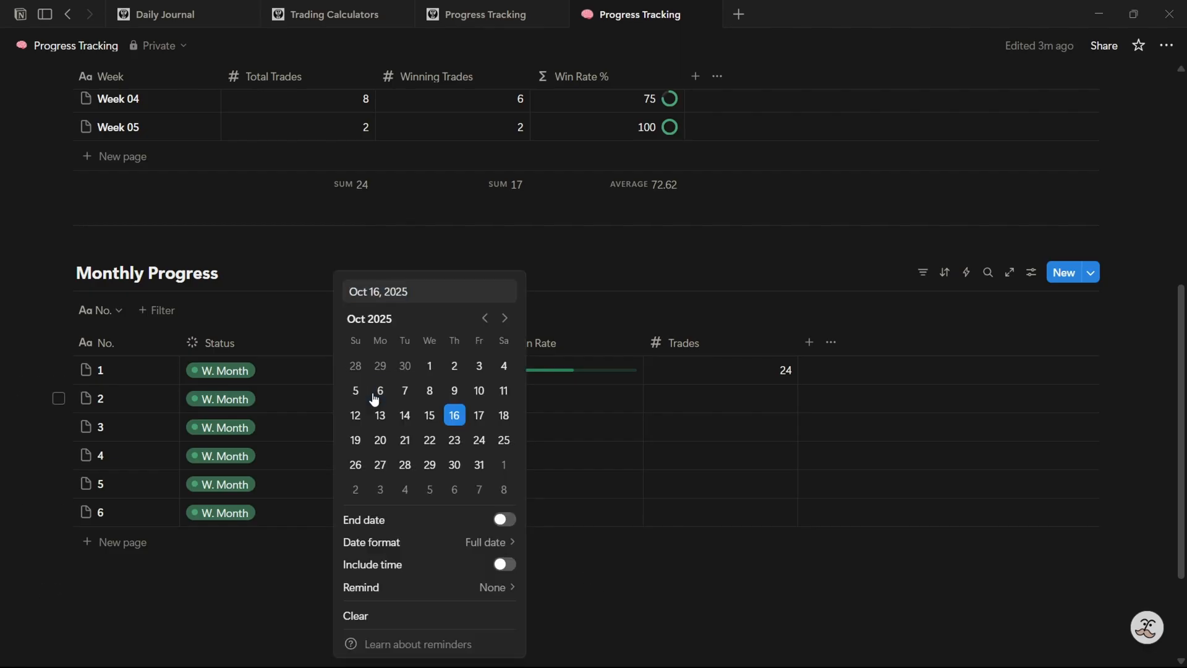
{"action": "left_click", "coordinate": [506, 318]}
{"action": "left_click", "coordinate": [503, 368]}
{"action": "key", "text": "Escape"}
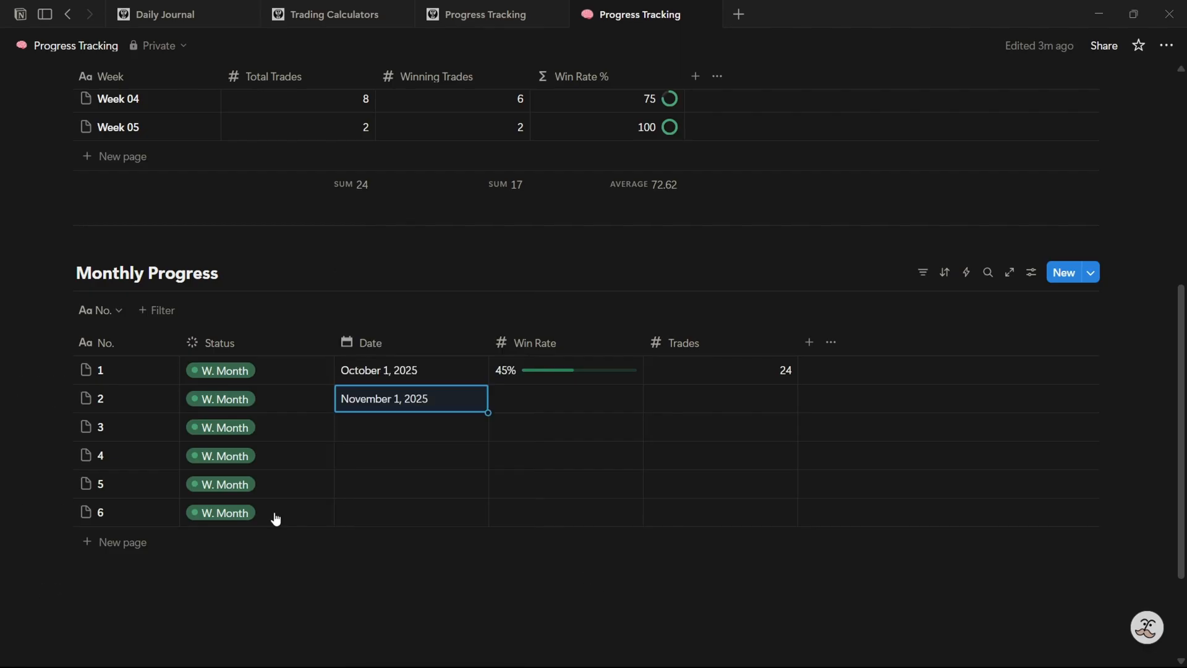
Set the date of entry 3 in Monthly Progress to December 1, 2025
{"action": "left_click", "coordinate": [401, 421]}
{"action": "left_click", "coordinate": [503, 102]}
{"action": "left_click", "coordinate": [503, 102]}
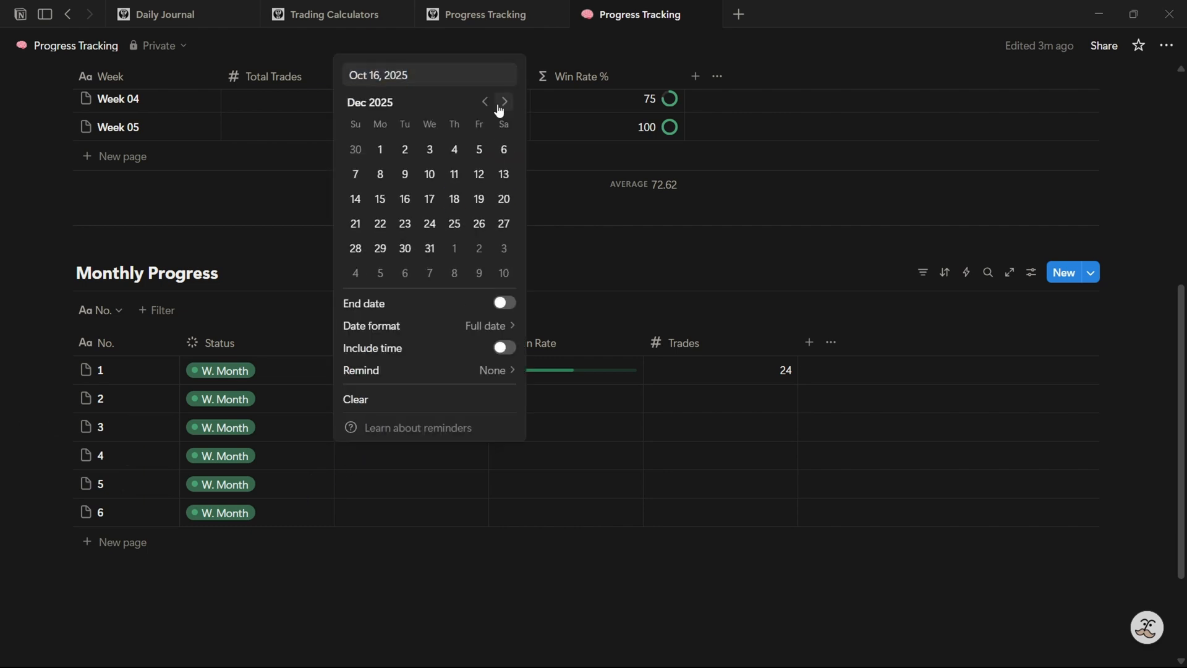
{"action": "left_click", "coordinate": [380, 149]}
{"action": "key", "text": "Escape"}
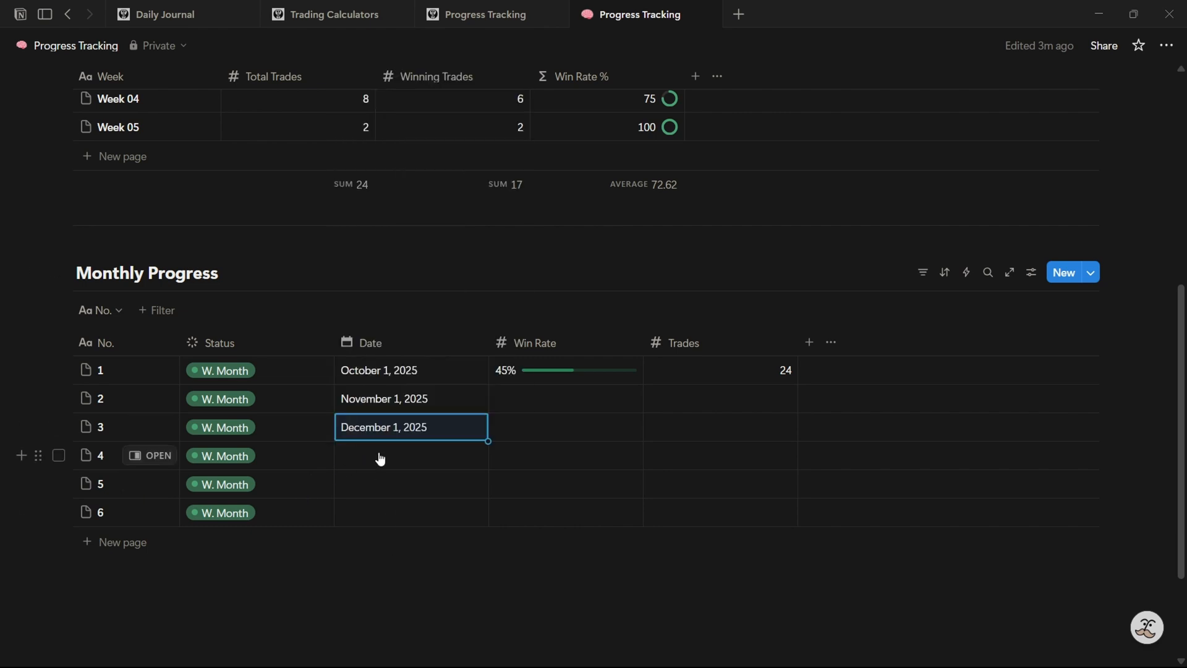
Set the date of entry 4 in Monthly Progress to January 1, 2026
{"action": "left_click", "coordinate": [380, 458]}
{"action": "left_click", "coordinate": [504, 130]}
{"action": "left_click", "coordinate": [505, 130]}
{"action": "left_click", "coordinate": [504, 129]}
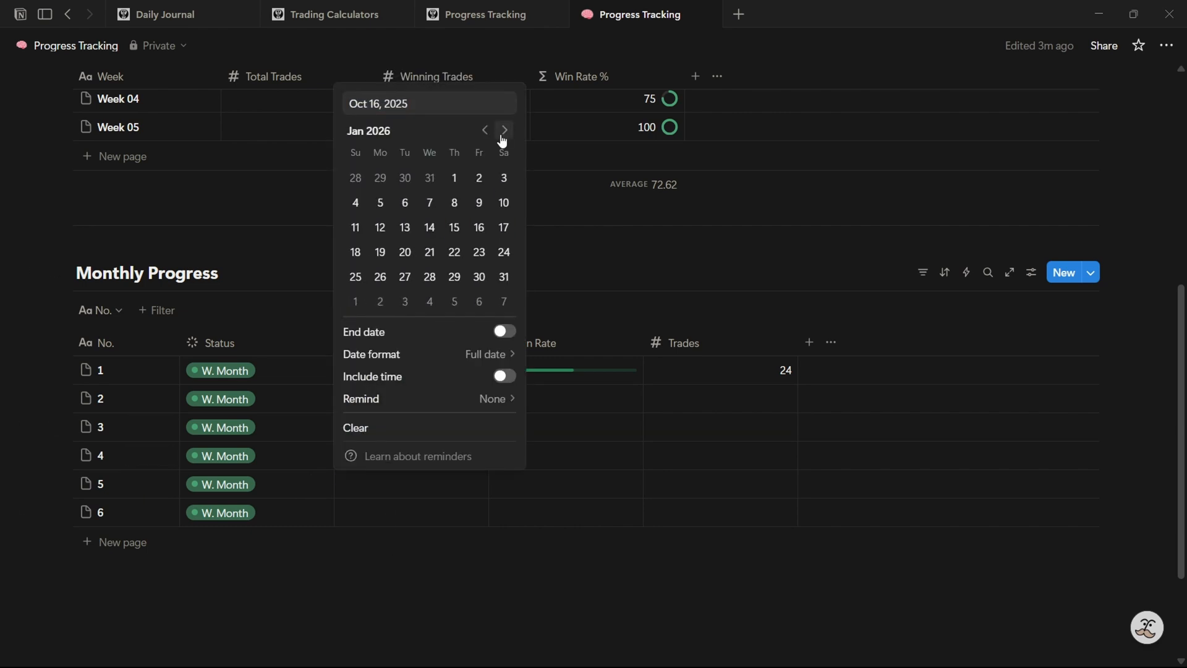
{"action": "left_click", "coordinate": [454, 178]}
{"action": "key", "text": "Escape"}
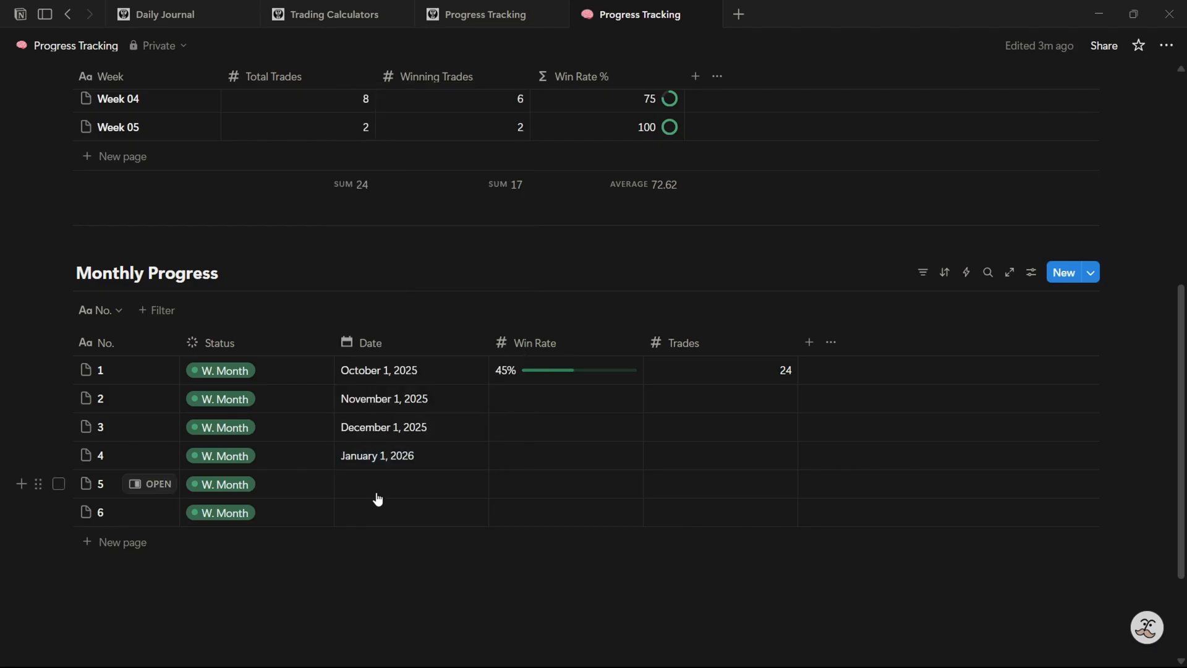
Set the date of entry 5 in Monthly Progress to February 1, 2026
{"action": "left_click", "coordinate": [379, 489]}
{"action": "left_click", "coordinate": [505, 159]}
{"action": "left_click", "coordinate": [504, 158]}
{"action": "left_click", "coordinate": [501, 160]}
{"action": "left_click", "coordinate": [500, 161]}
{"action": "left_click", "coordinate": [356, 206]}
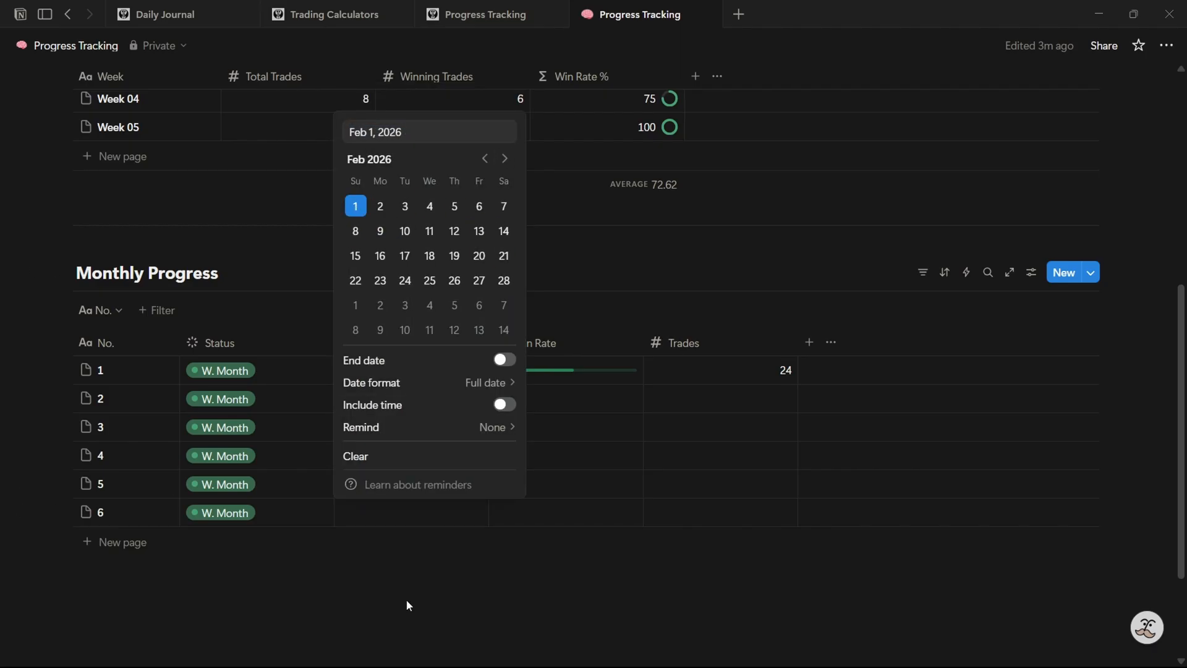
{"action": "key", "text": "Escape"}
Set the date of entry 6 in Monthly Progress to February 1, 2026
{"action": "left_click", "coordinate": [365, 515]}
{"action": "left_click", "coordinate": [507, 191]}
{"action": "left_click", "coordinate": [506, 192]}
{"action": "left_click", "coordinate": [507, 192]}
{"action": "left_click", "coordinate": [506, 192]}
{"action": "left_click", "coordinate": [356, 235]}
{"action": "key", "text": "Escape"}
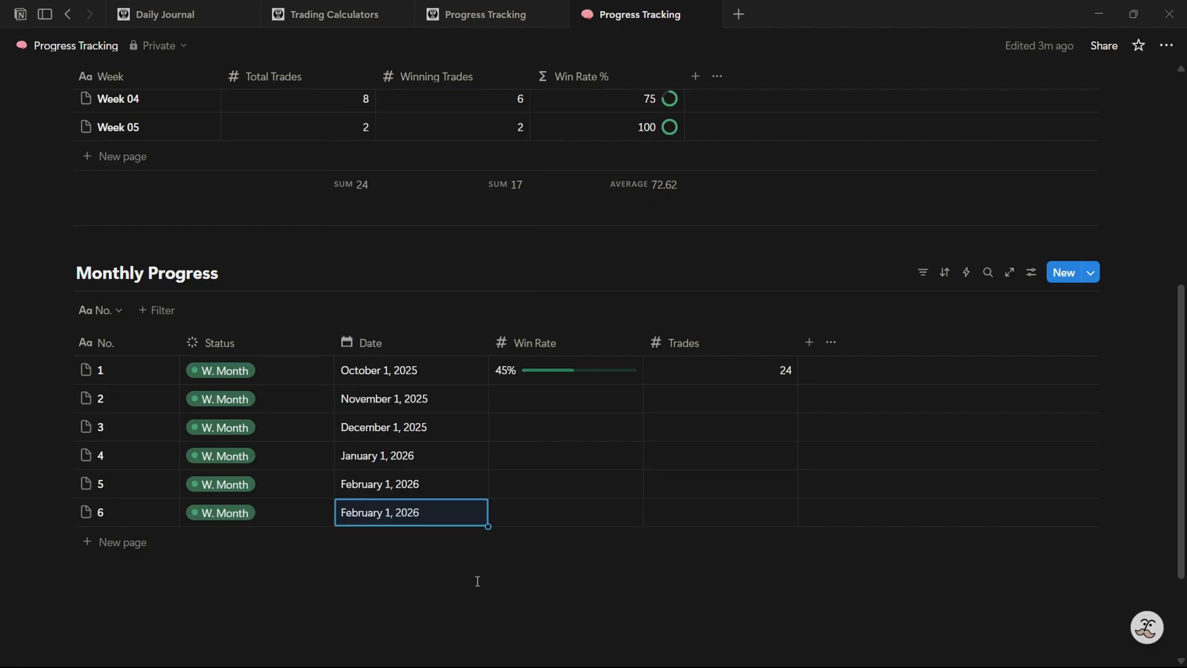
Change the date of entry 6 in Monthly Progress to March 1, 2026
{"action": "left_click", "coordinate": [418, 523]}
{"action": "left_click", "coordinate": [504, 186]}
{"action": "left_click", "coordinate": [358, 236]}
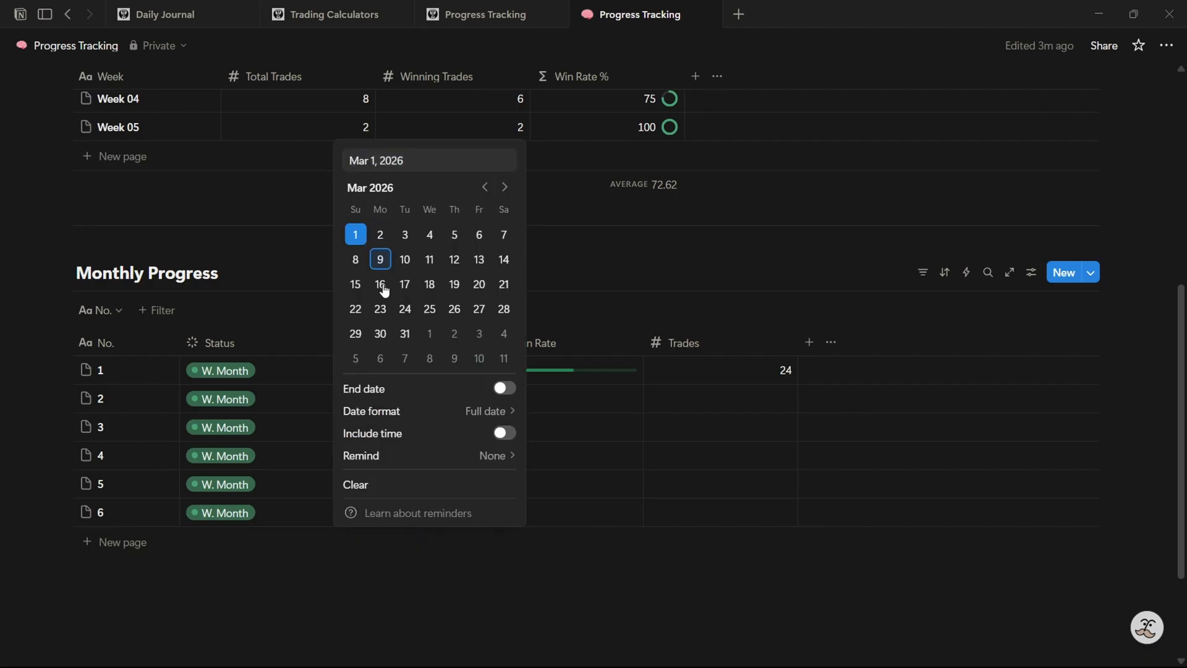
{"action": "key", "text": "Escape"}
Enter win rates of 64%, 34% and 23% for Monthly Progress entries 2, 3 and 4
{"action": "left_click", "coordinate": [546, 403]}
{"action": "type", "text": "64"}
{"action": "left_click", "coordinate": [530, 429]}
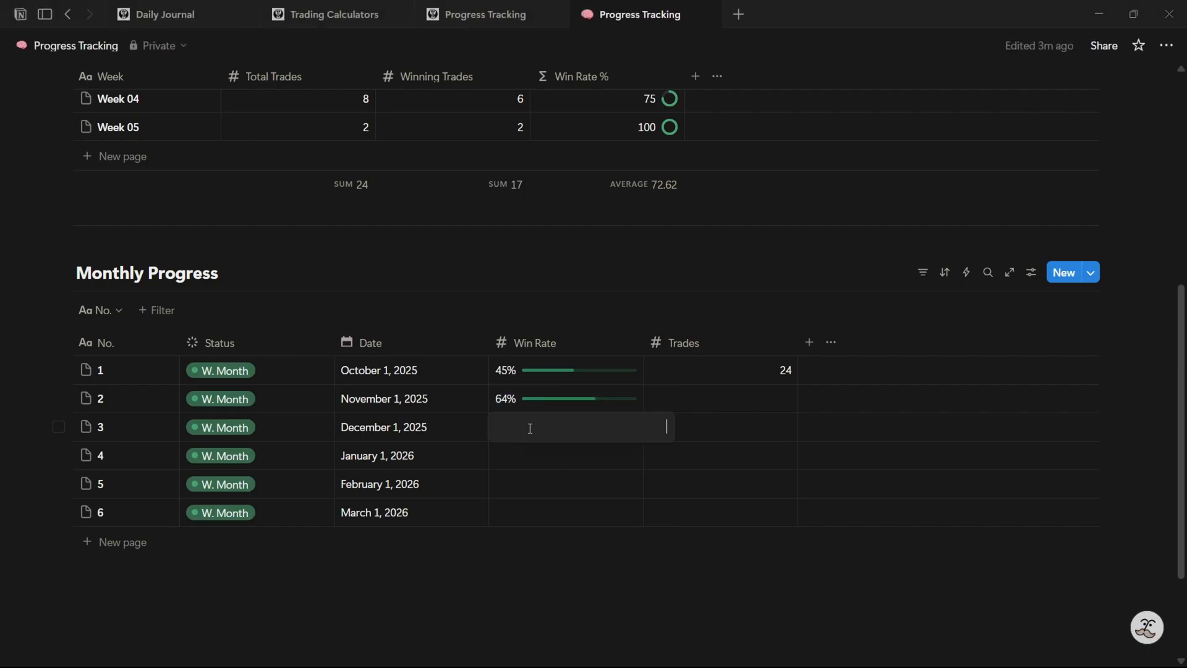
{"action": "type", "text": "34"}
{"action": "left_click", "coordinate": [528, 466]}
{"action": "type", "text": "23"}
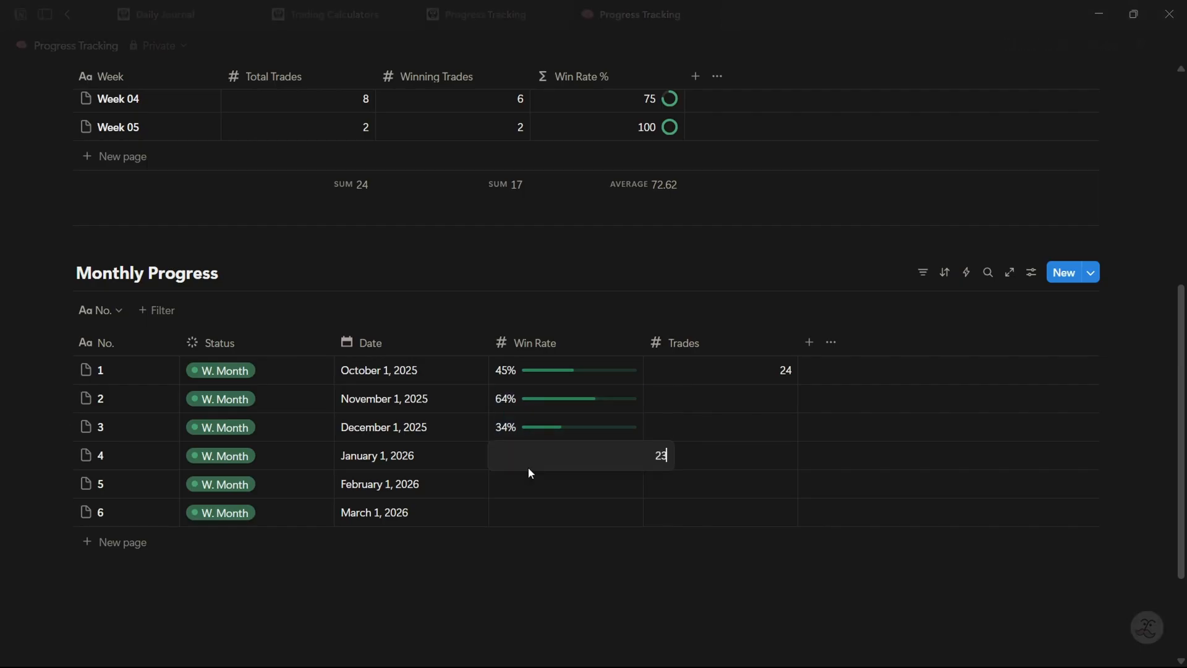
Enter win rates of 72% and 81% for Monthly Progress entries 5 and 6
{"action": "left_click", "coordinate": [533, 481]}
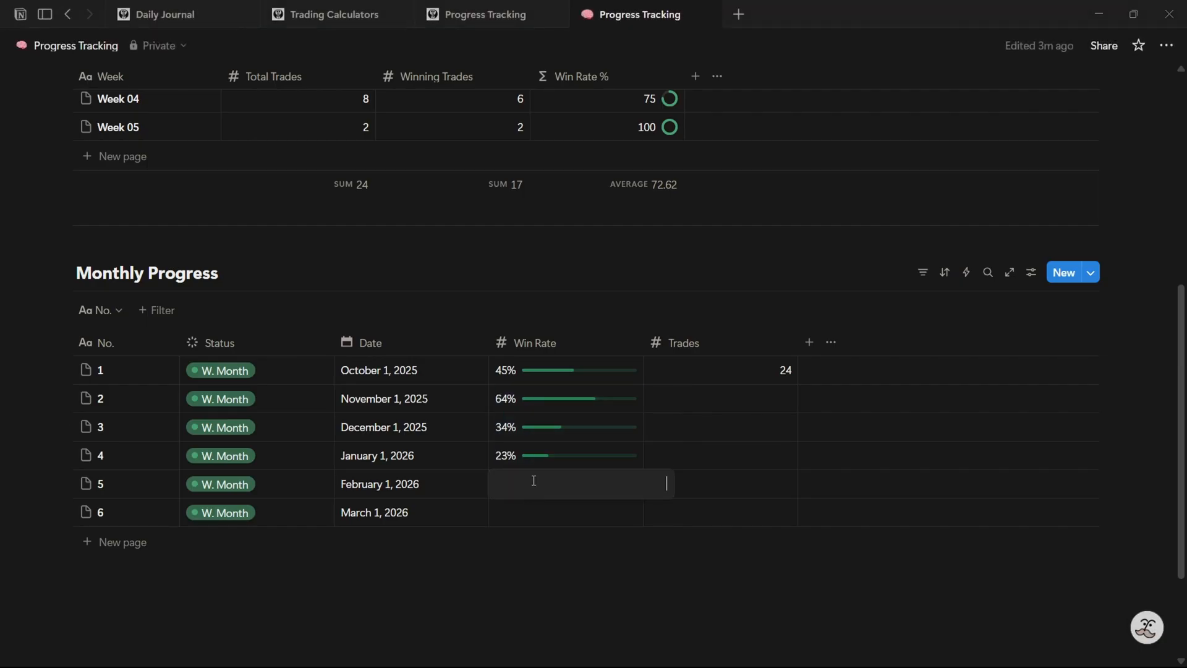
{"action": "type", "text": "1"}
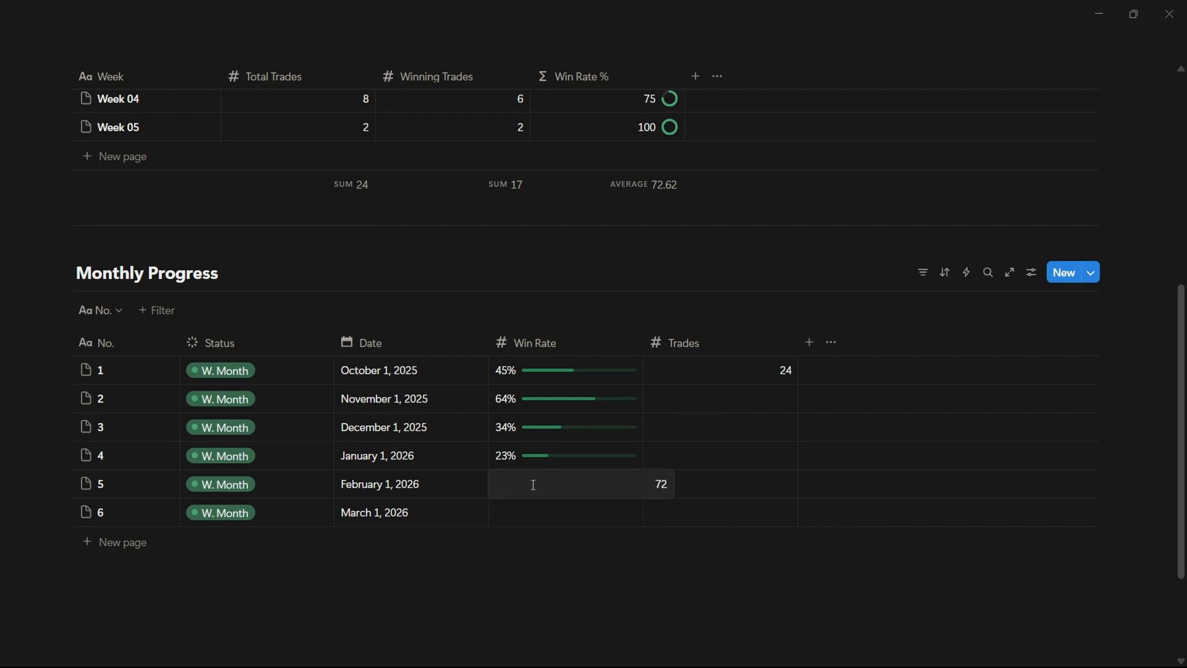
{"action": "key", "text": "Return"}
{"action": "left_click", "coordinate": [536, 507]}
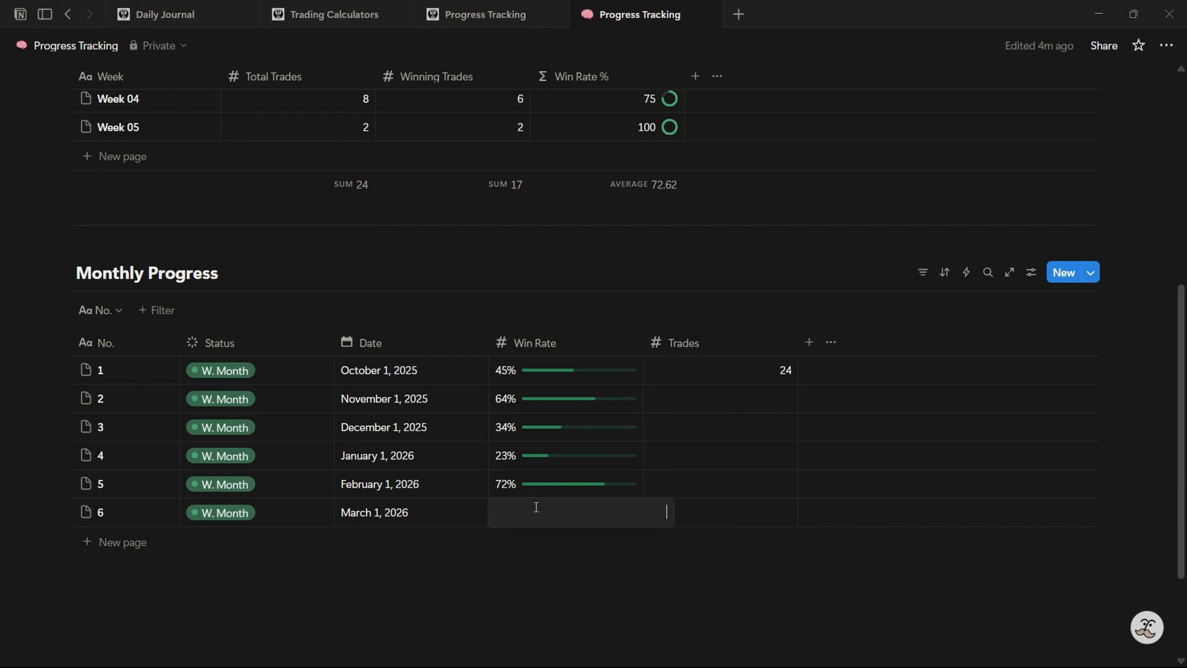
{"action": "type", "text": "8"}
{"action": "type", "text": "1"}
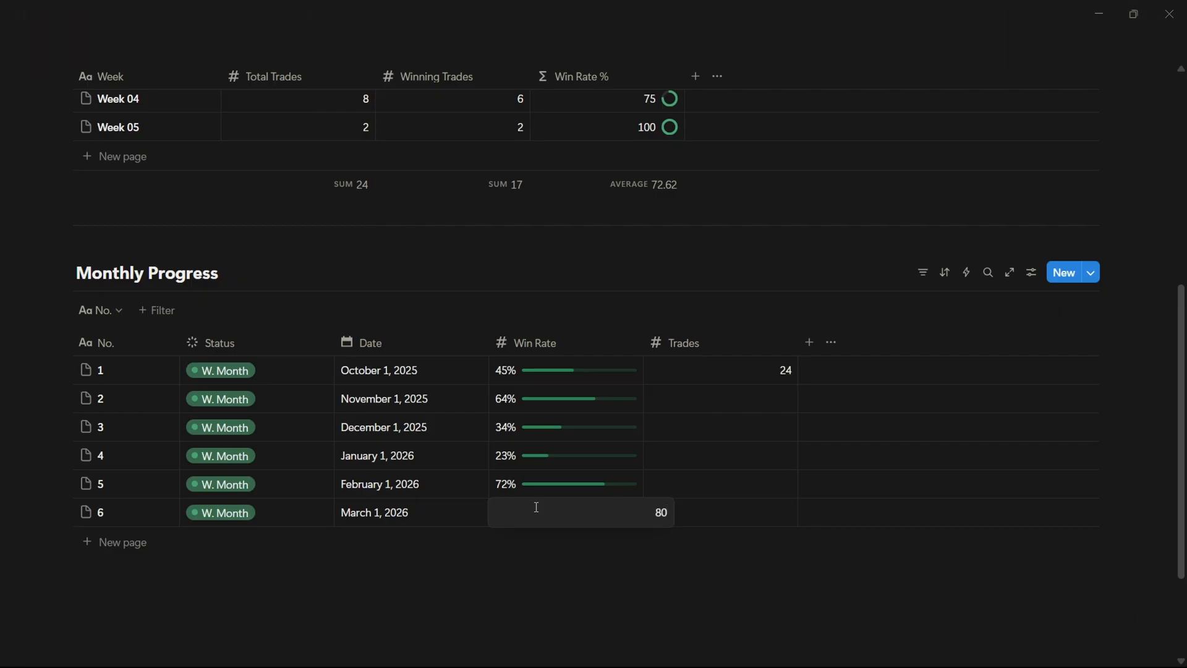
{"action": "key", "text": "Return"}
Enter trade counts of 23, 25, 26, 21 and 18 for Monthly Progress entries 2 to 6
{"action": "left_click", "coordinate": [694, 401]}
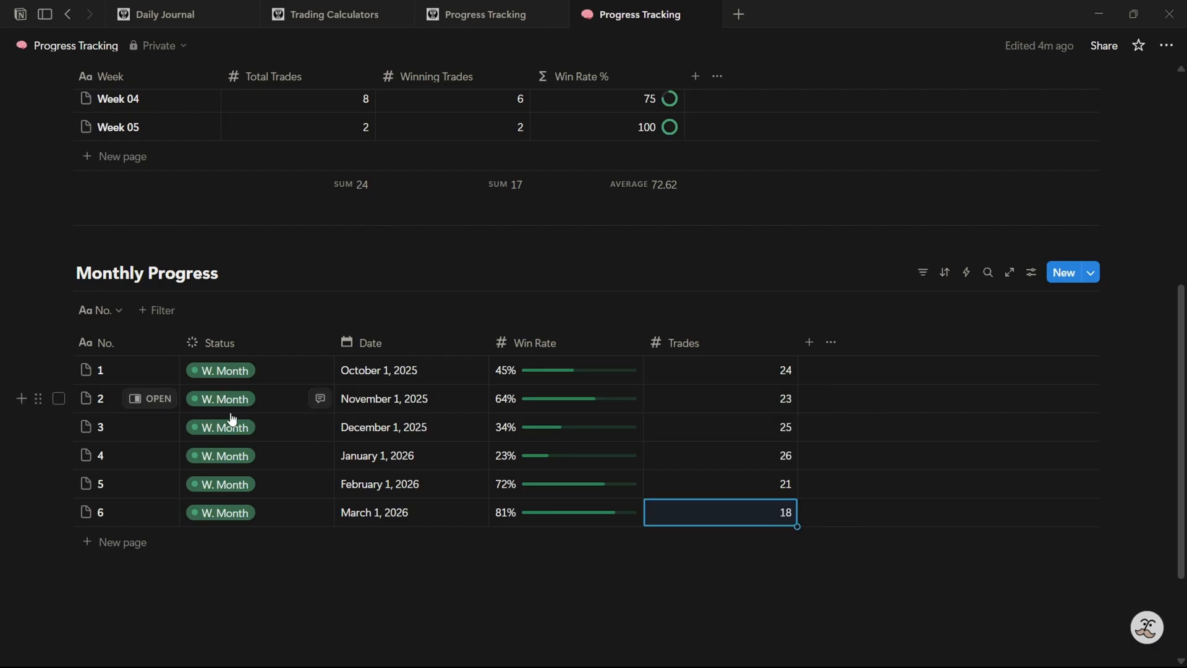
Change the status of Monthly Progress entries 3 and 5 to L. Month
{"action": "left_click", "coordinate": [226, 427]}
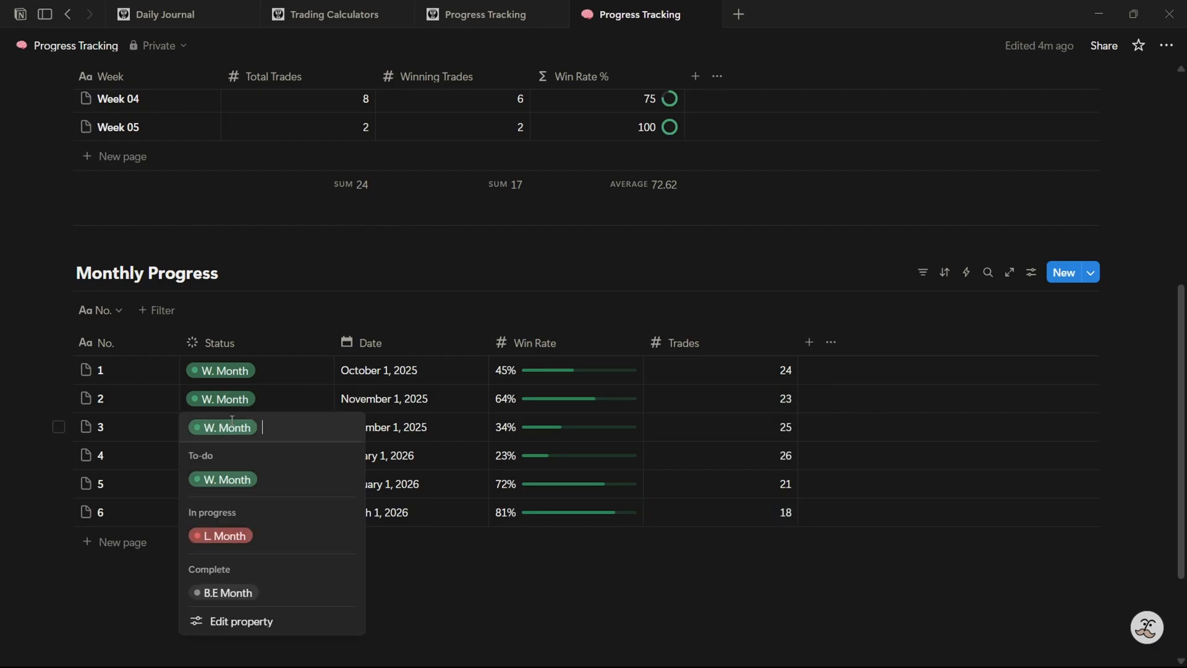
{"action": "left_click", "coordinate": [232, 535]}
{"action": "left_click", "coordinate": [240, 489]}
{"action": "left_click", "coordinate": [230, 370]}
{"action": "left_click", "coordinate": [259, 589]}
Add a Number property to the Monthly Progress database and set its number format to US Dollar (USD)
{"action": "left_click", "coordinate": [808, 342]}
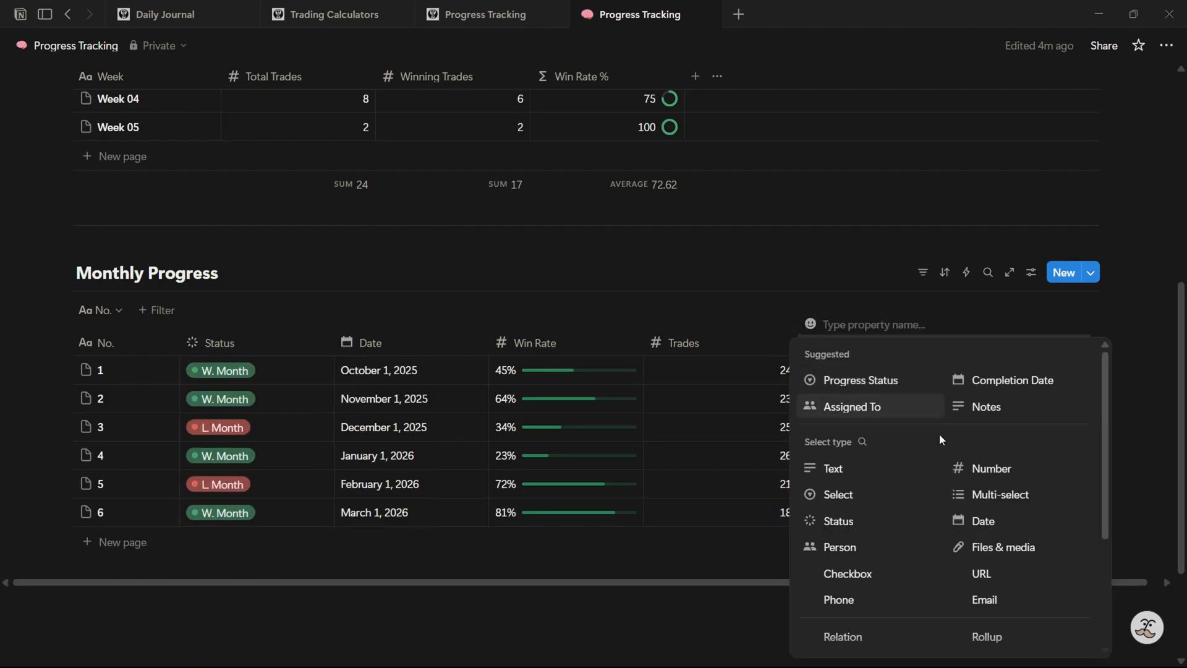
{"action": "left_click", "coordinate": [991, 469]}
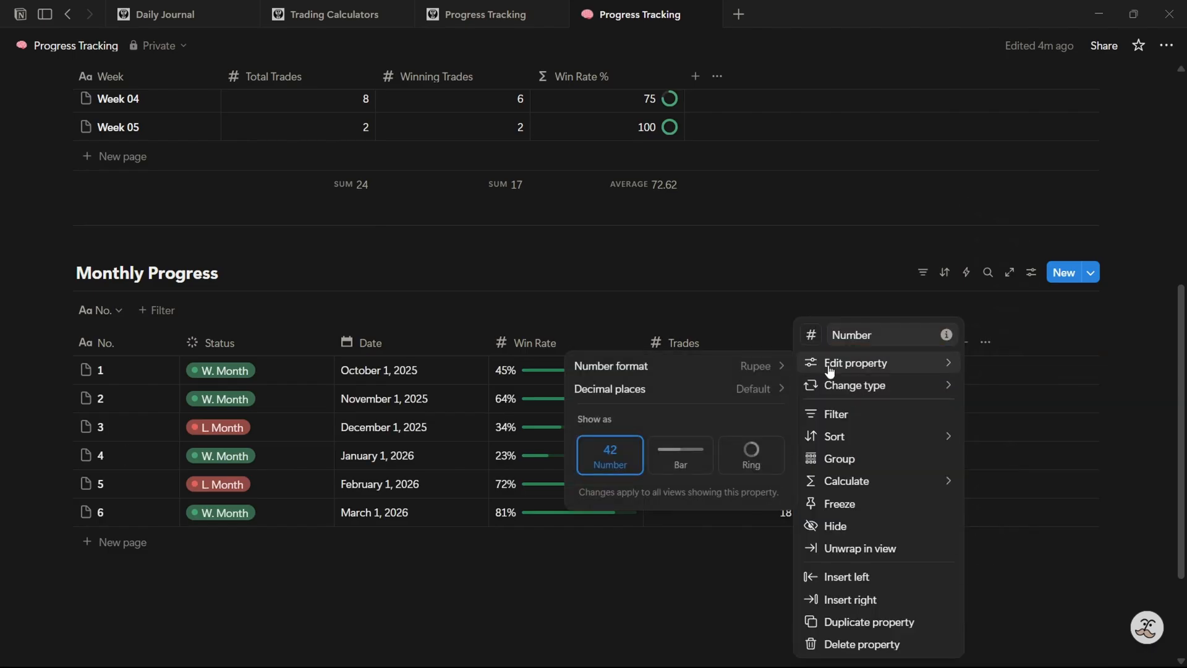
{"action": "left_click", "coordinate": [754, 369]}
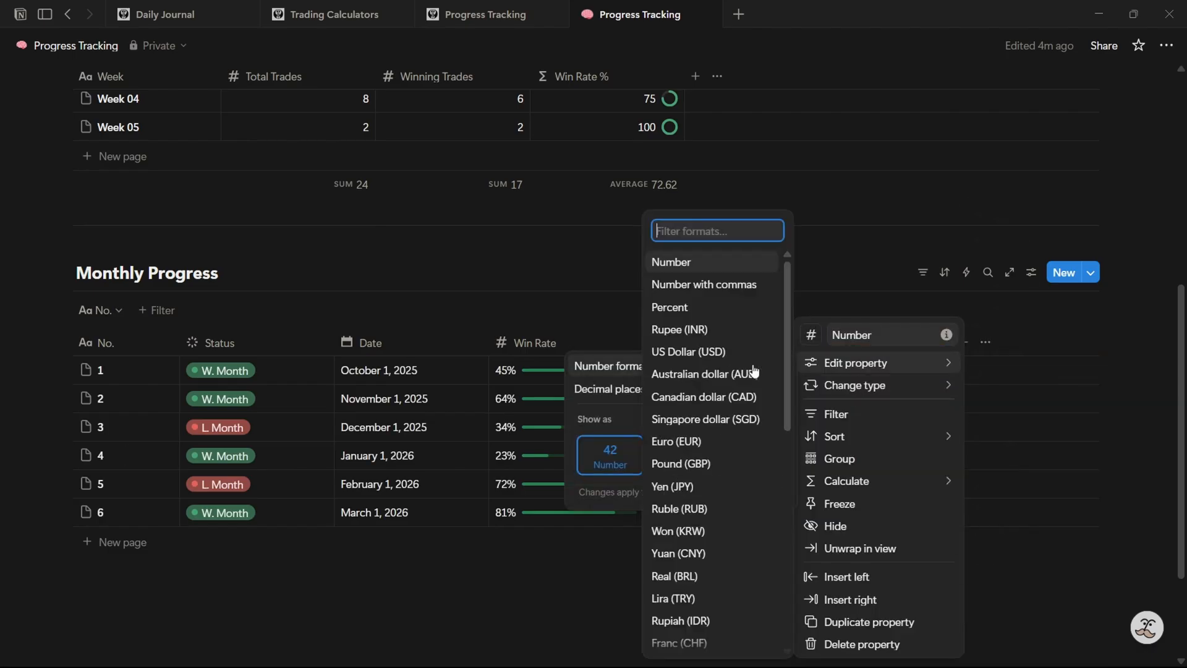
{"action": "left_click", "coordinate": [681, 347]}
{"action": "left_click", "coordinate": [735, 594]}
Enter $350 for entry 1 in the new Number property of Monthly Progress
{"action": "left_click", "coordinate": [843, 371]}
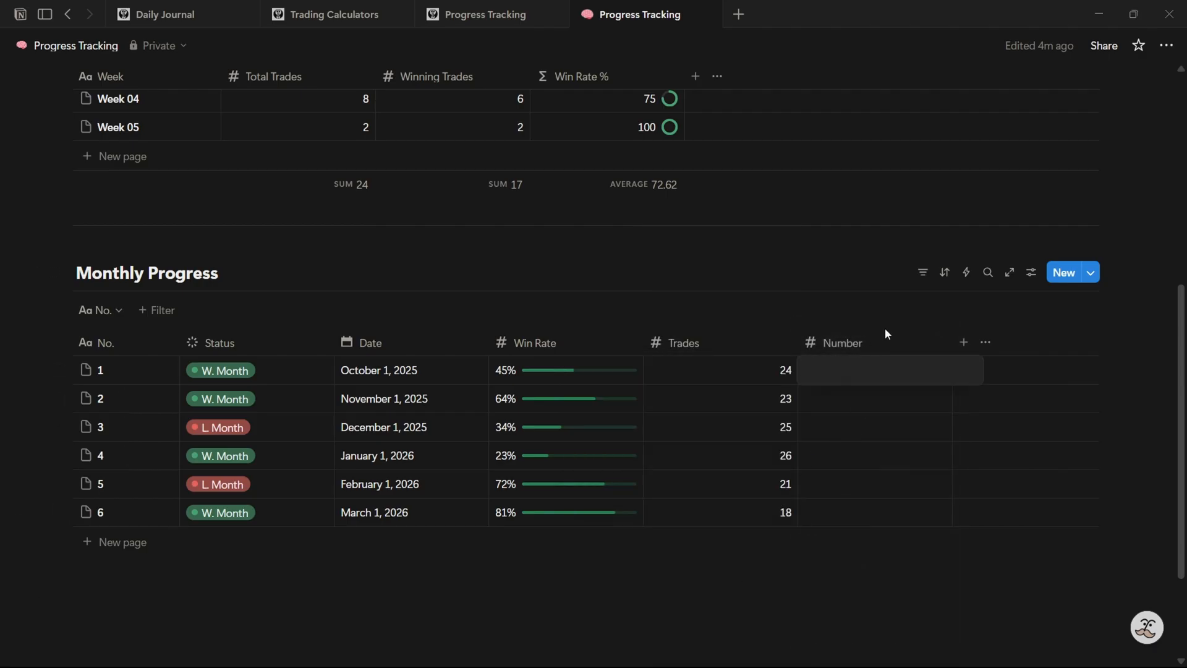
{"action": "type", "text": "35"}
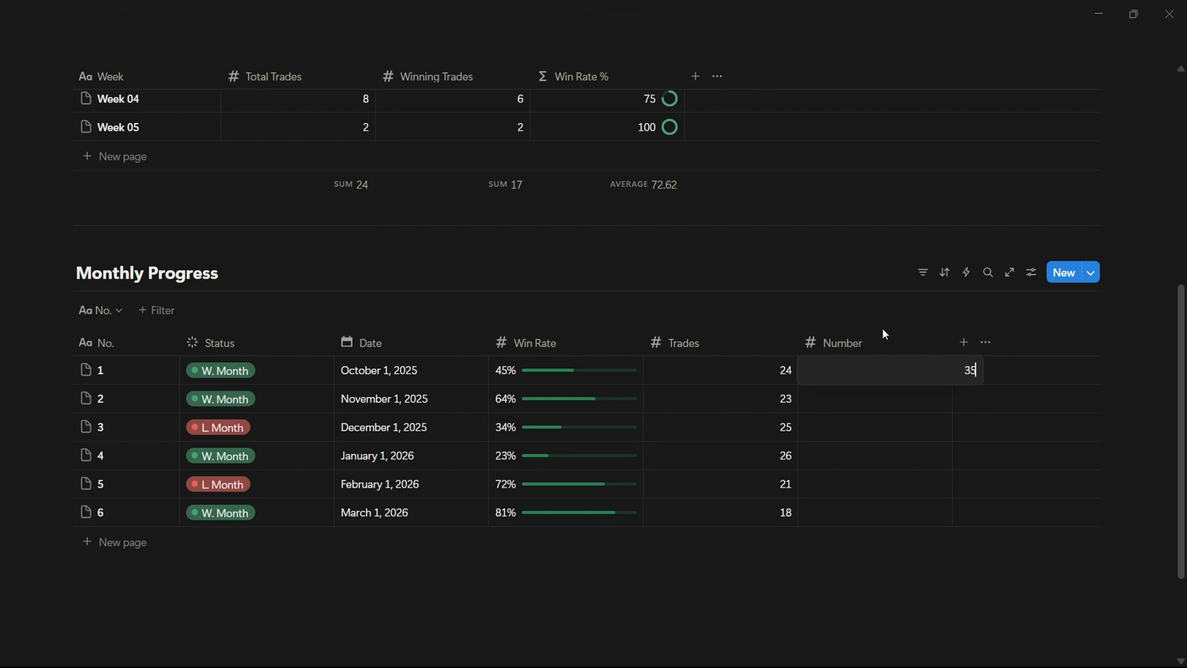
{"action": "left_click", "coordinate": [850, 405]}
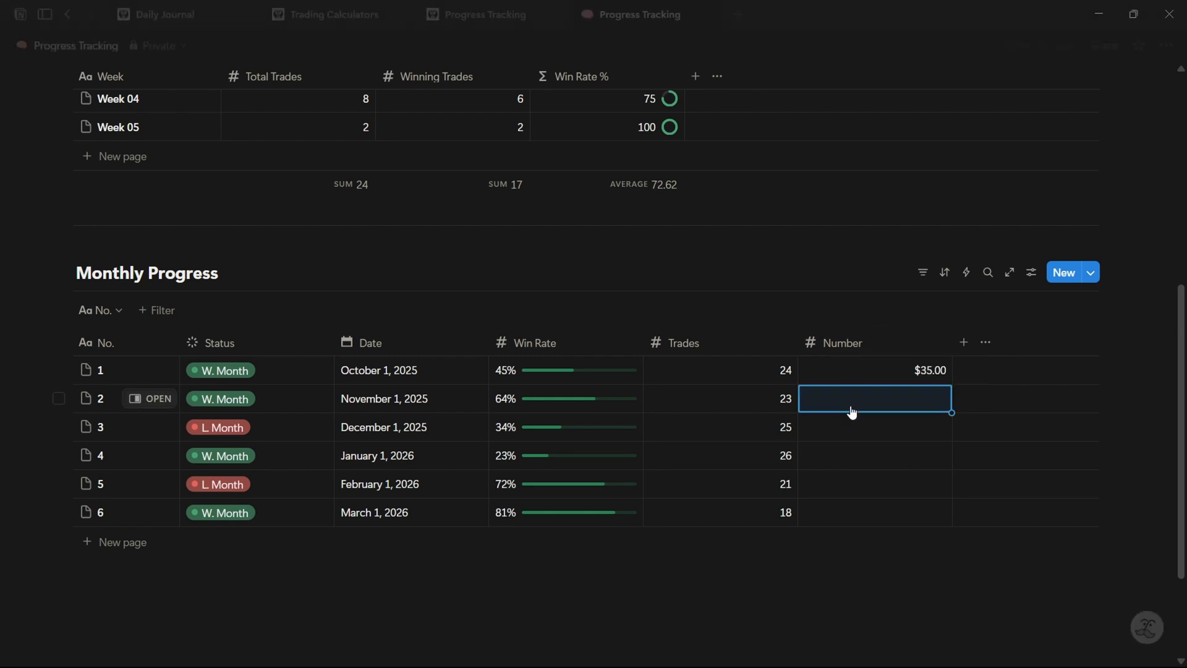
{"action": "left_click", "coordinate": [928, 373]}
{"action": "type", "text": "0"}
{"action": "key", "text": "Return"}
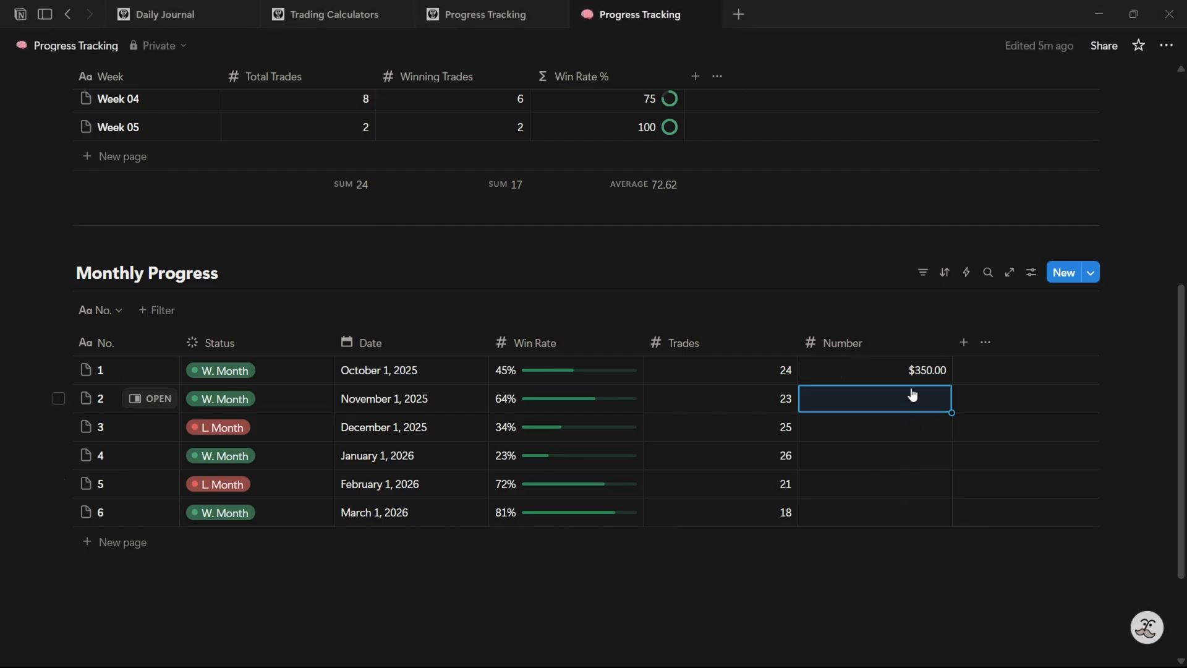
Hide the Number property in the Monthly Progress table view and show it again
{"action": "left_click", "coordinate": [1033, 273]}
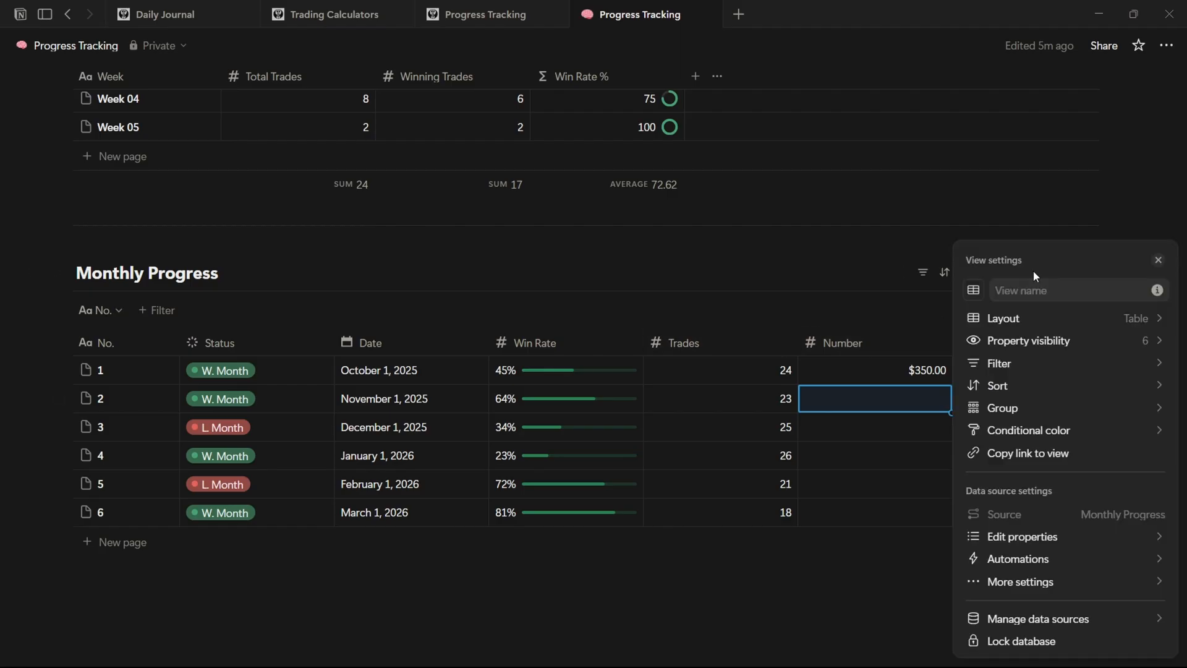
{"action": "left_click", "coordinate": [1031, 345]}
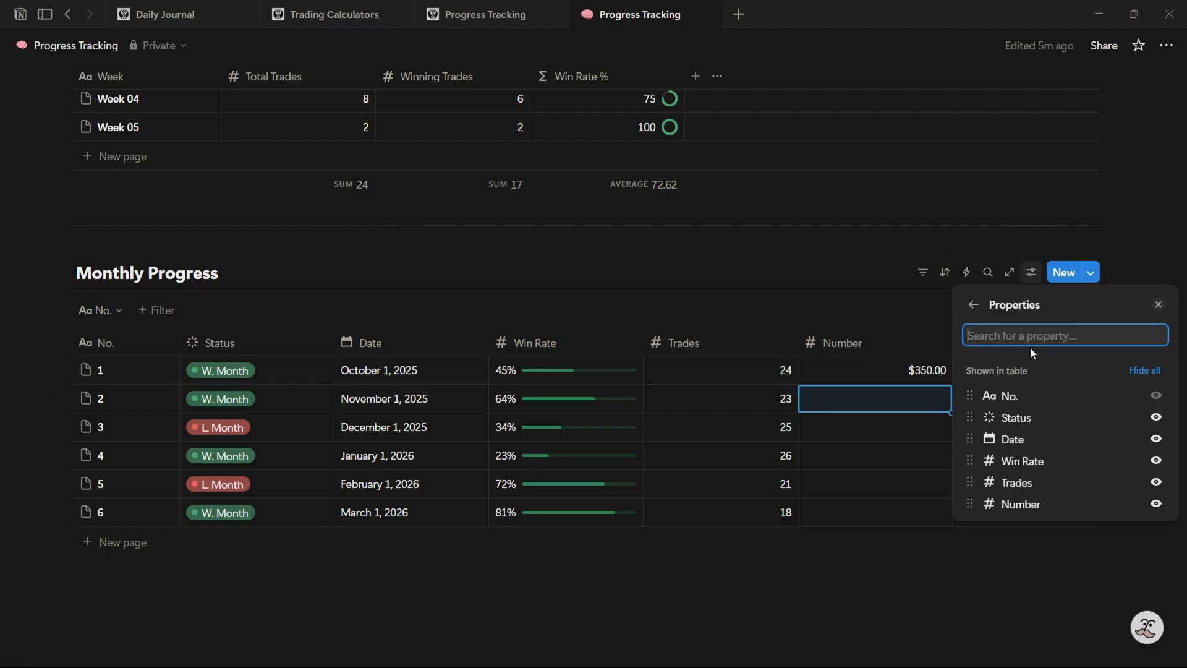
{"action": "left_click", "coordinate": [1155, 502]}
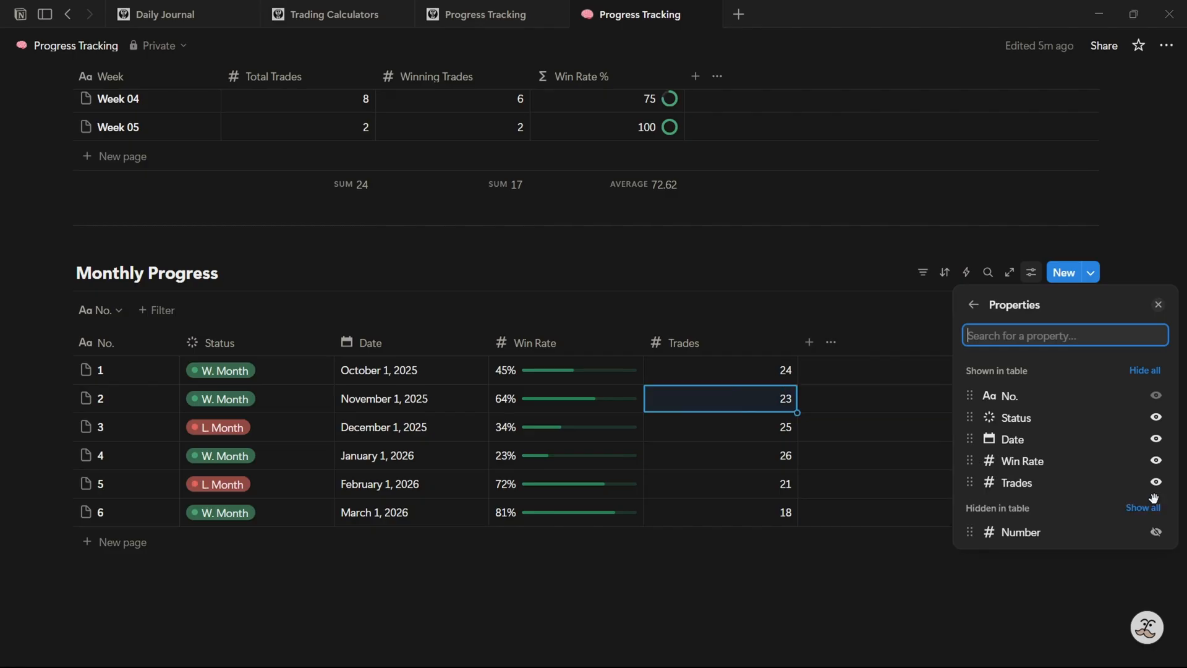
{"action": "left_click", "coordinate": [1155, 532]}
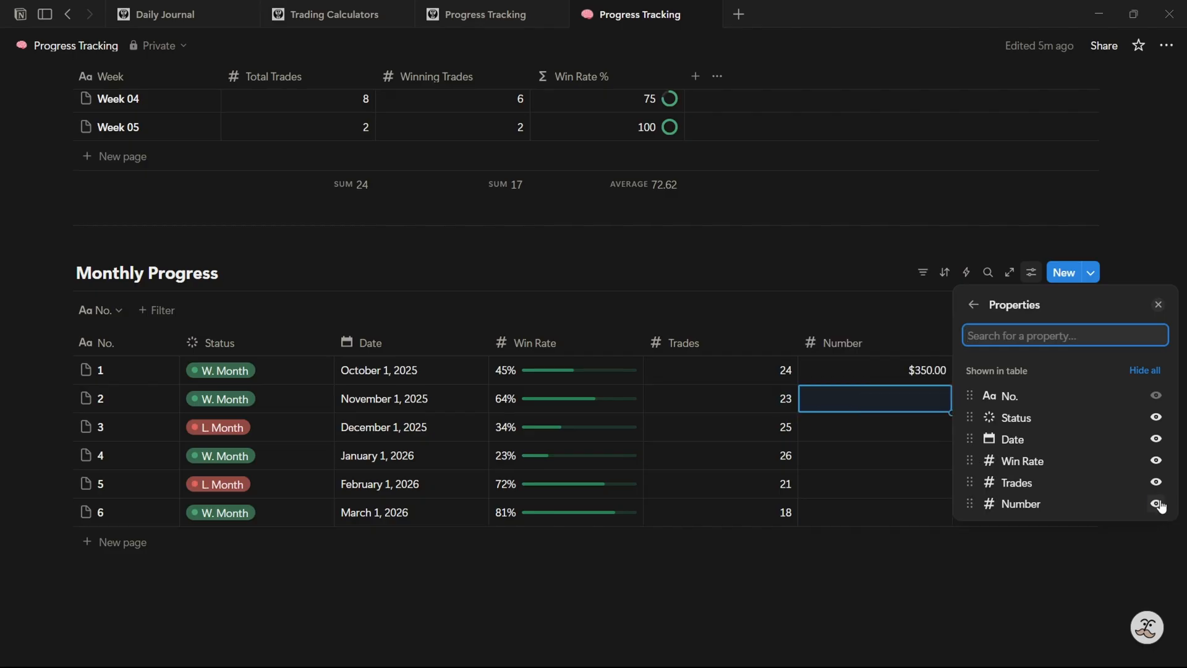
Hide the Number property in the Monthly Progress table and close the view settings
{"action": "left_click", "coordinate": [1157, 504]}
{"action": "left_click", "coordinate": [591, 608]}
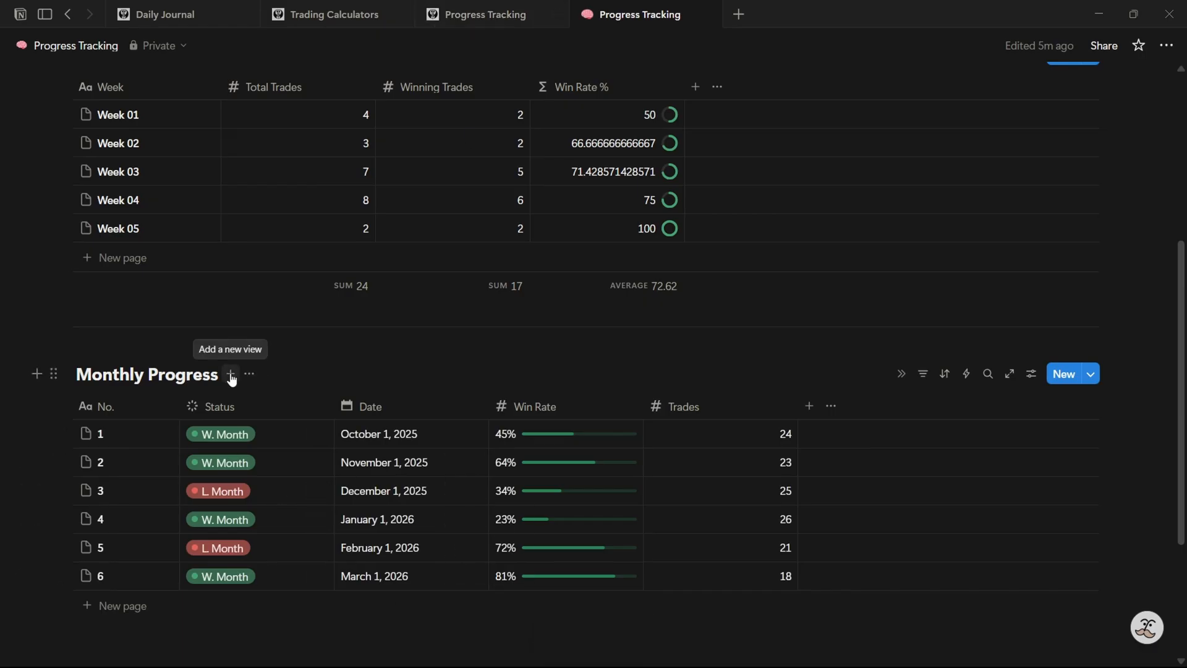
Look at the Chart view of Monthly Progress on the existing Progress Tracking page
{"action": "left_click", "coordinate": [474, 13]}
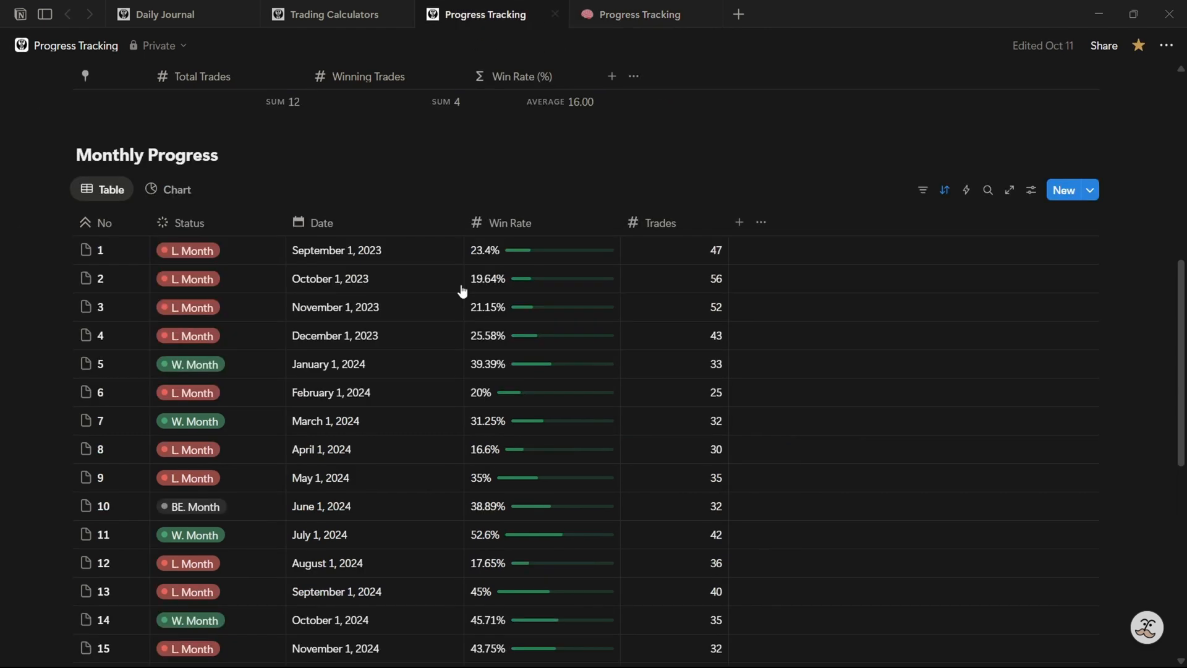
{"action": "left_click", "coordinate": [173, 190]}
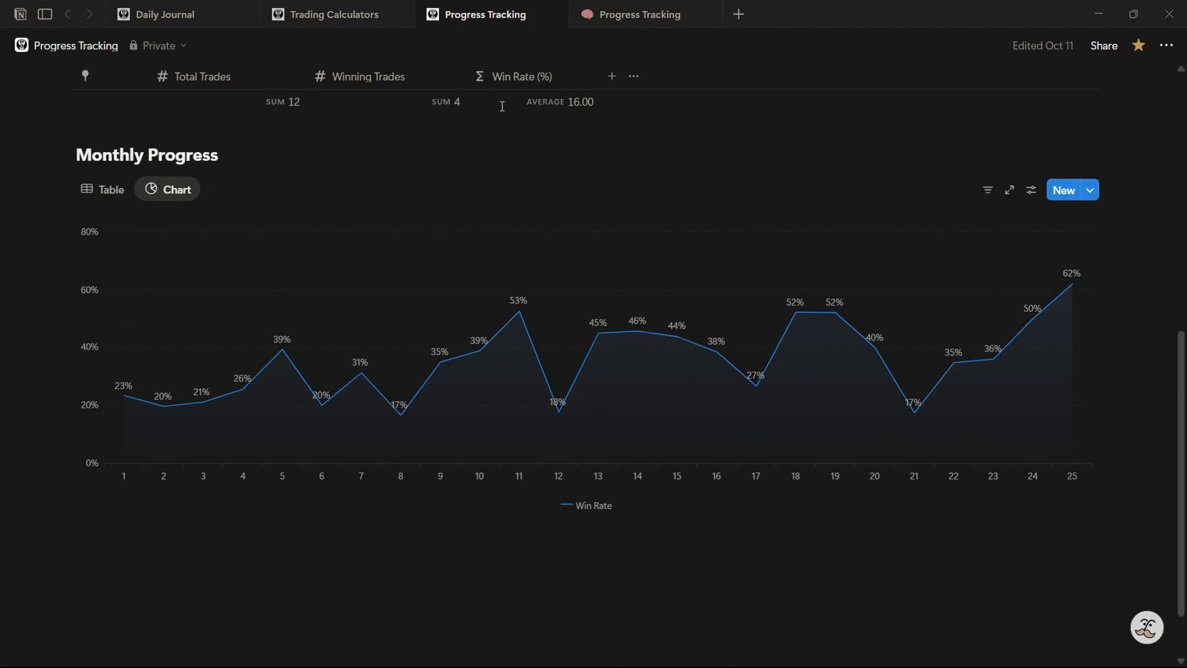
{"action": "mouse_move", "coordinate": [627, 15]}
Add a Chart view to Monthly Progress on the new Progress Tracking page and return to its Table view
{"action": "left_click", "coordinate": [650, 15]}
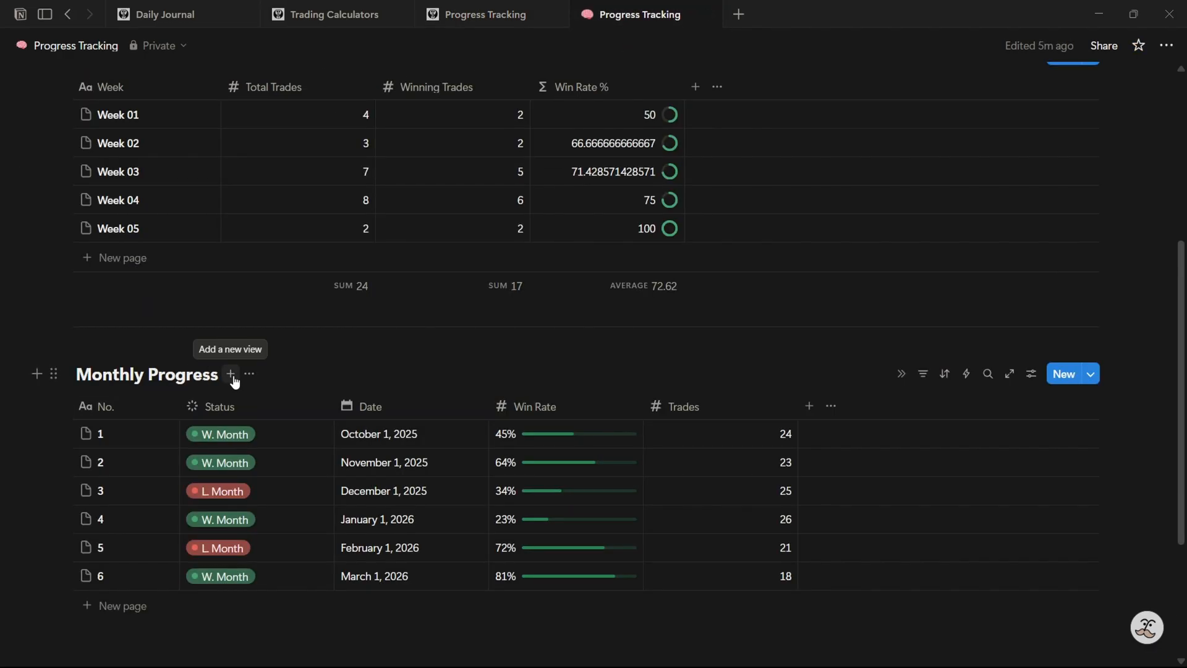
{"action": "left_click", "coordinate": [230, 374]}
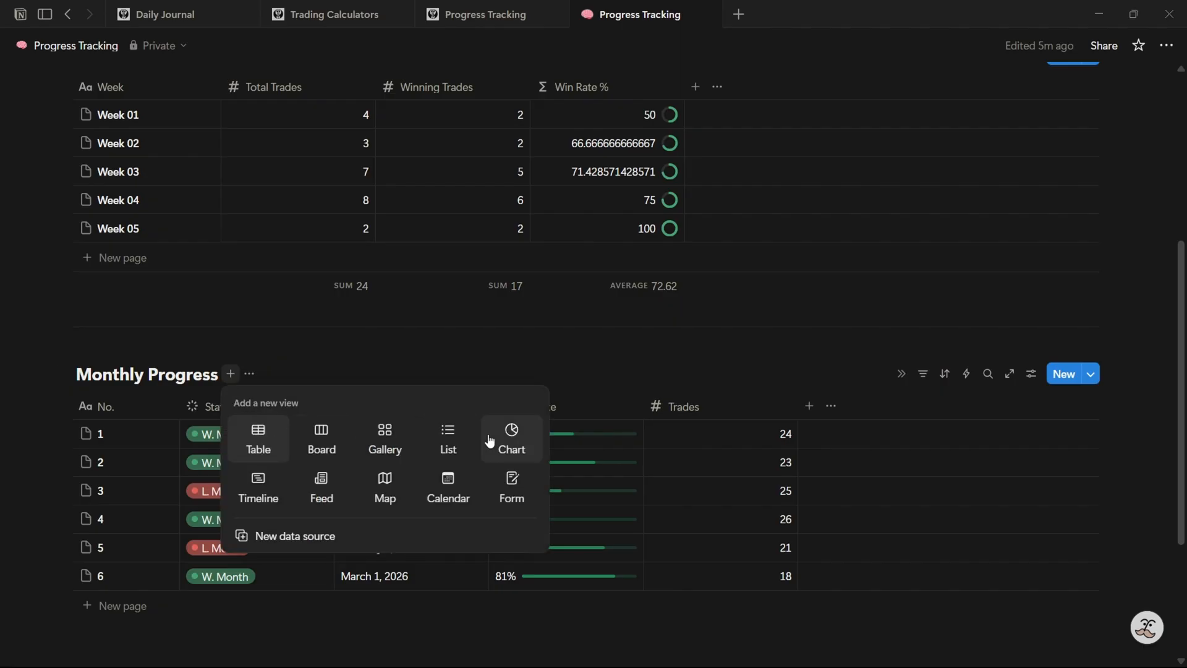
{"action": "left_click", "coordinate": [513, 440]}
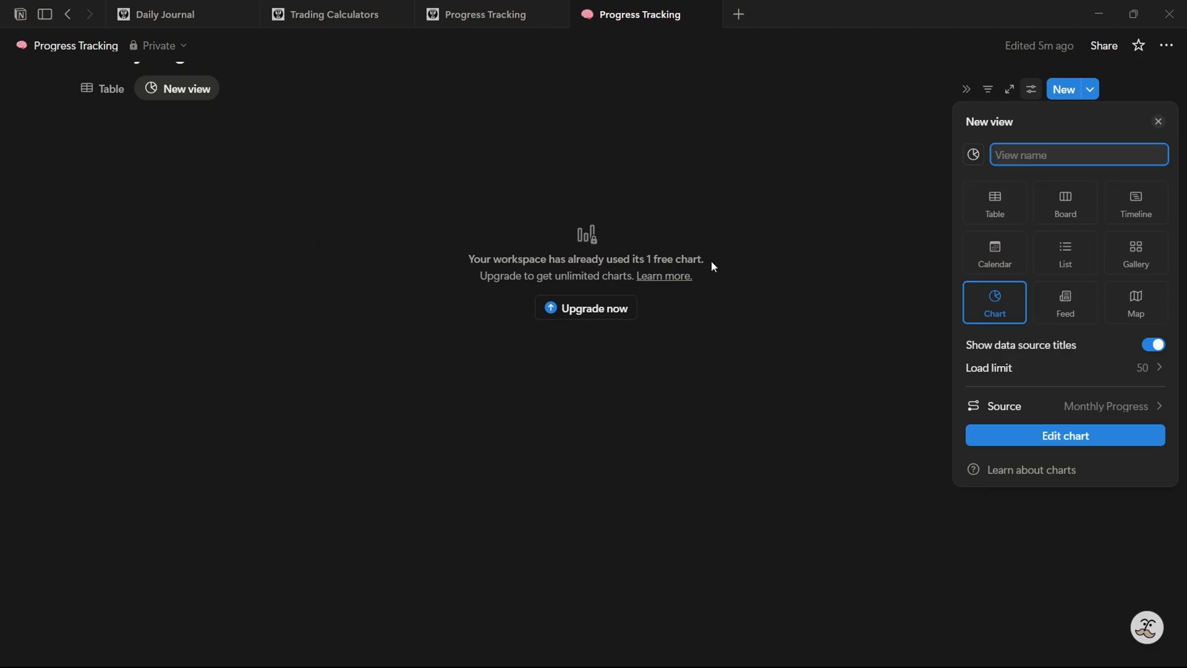
{"action": "left_click", "coordinate": [728, 251]}
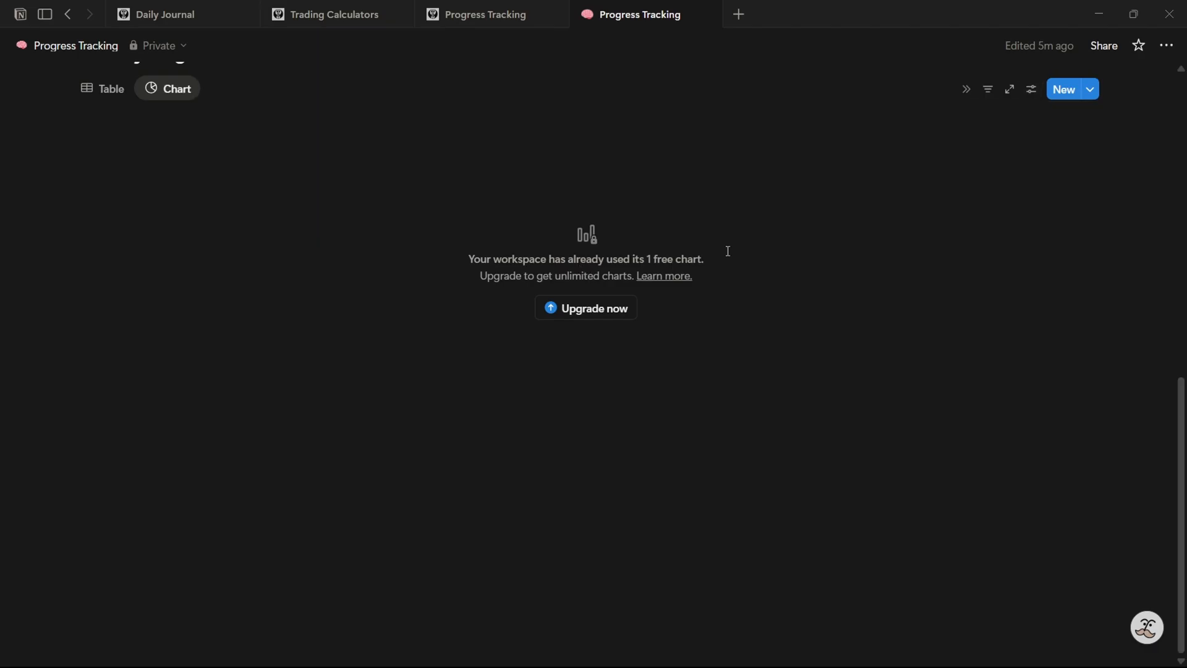
{"action": "scroll", "coordinate": [164, 194], "scroll_direction": "up", "scroll_amount": 6}
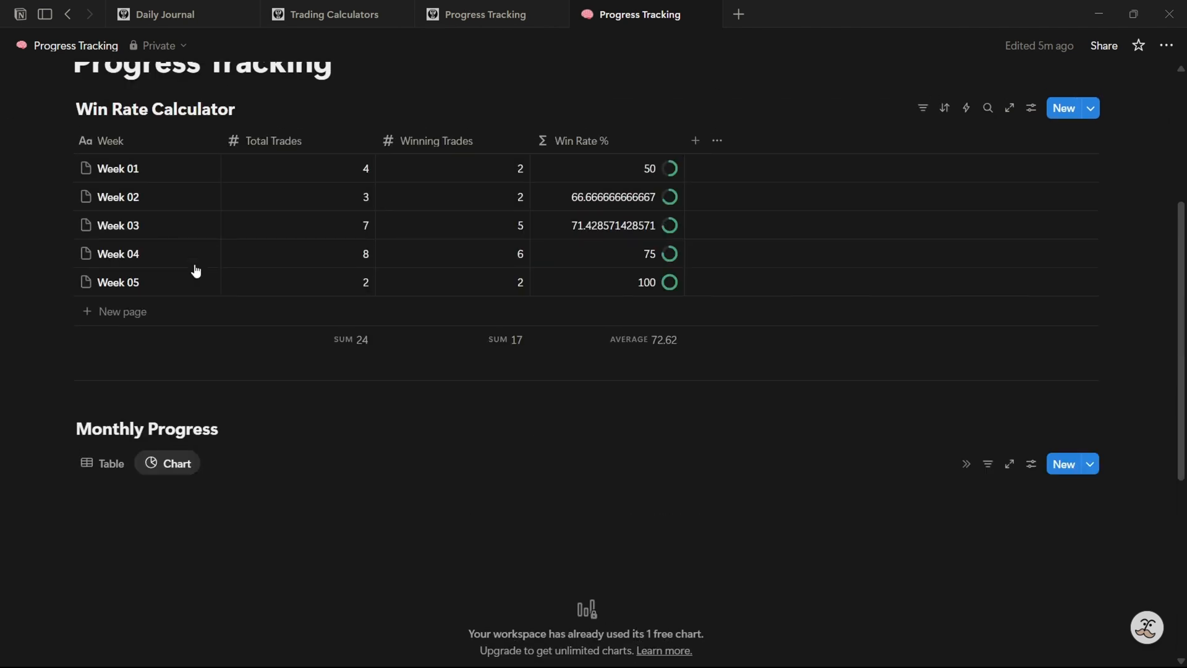
{"action": "left_click", "coordinate": [84, 463]}
On the existing page's Monthly Progress chart, preview the other chart types, restore the line chart and sort its X axis by No A → Z
{"action": "left_click", "coordinate": [480, 23]}
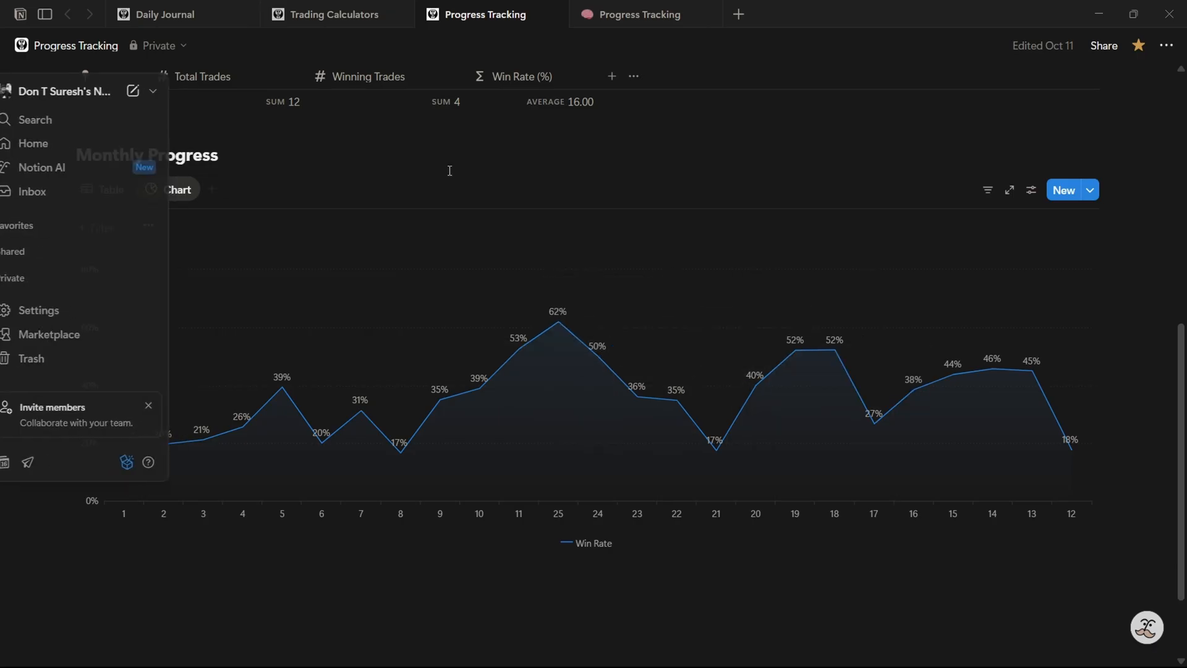
{"action": "left_click", "coordinate": [1031, 189]}
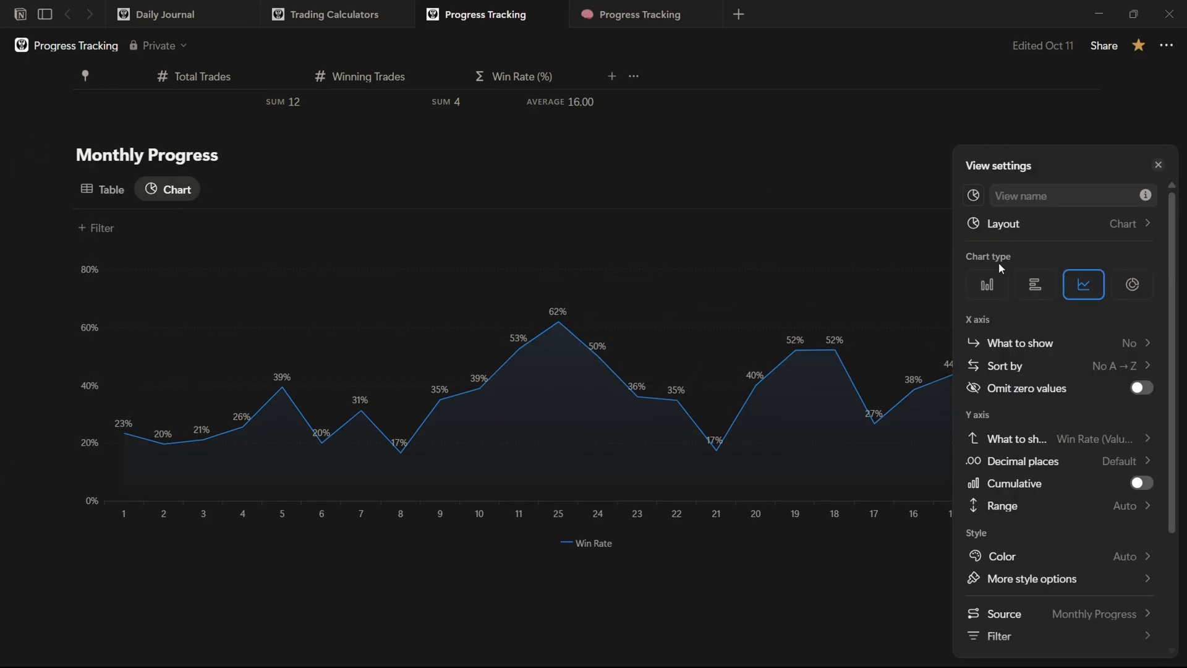
{"action": "left_click", "coordinate": [990, 288]}
{"action": "left_click", "coordinate": [1032, 286]}
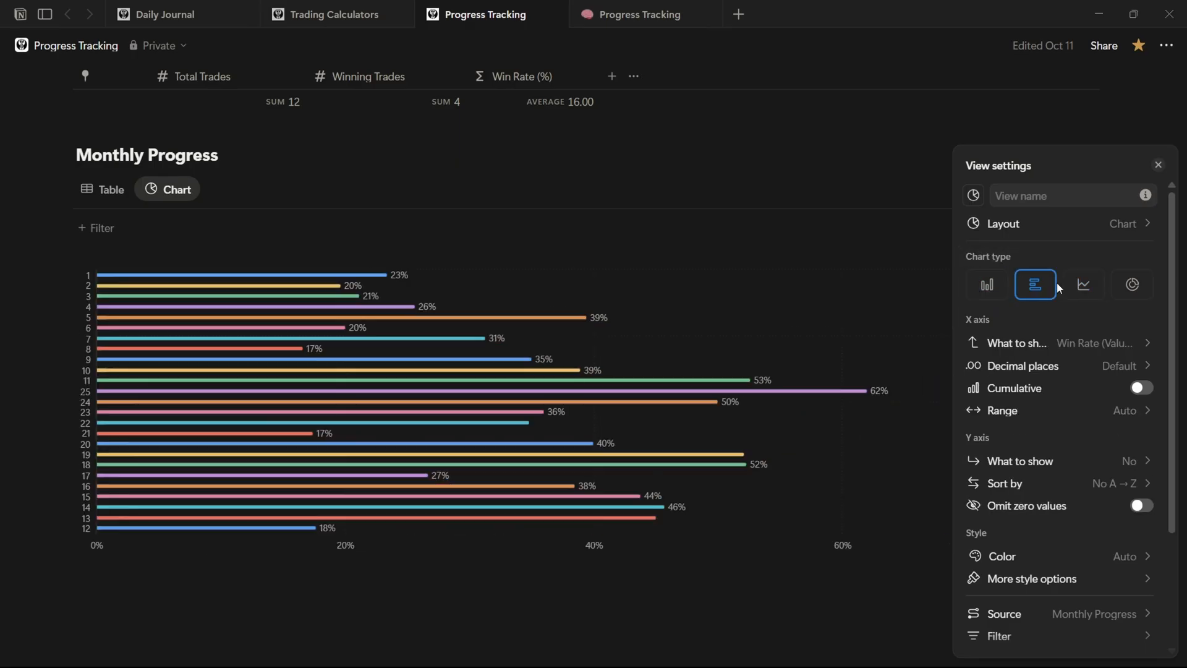
{"action": "left_click", "coordinate": [1125, 290]}
{"action": "left_click", "coordinate": [1089, 285]}
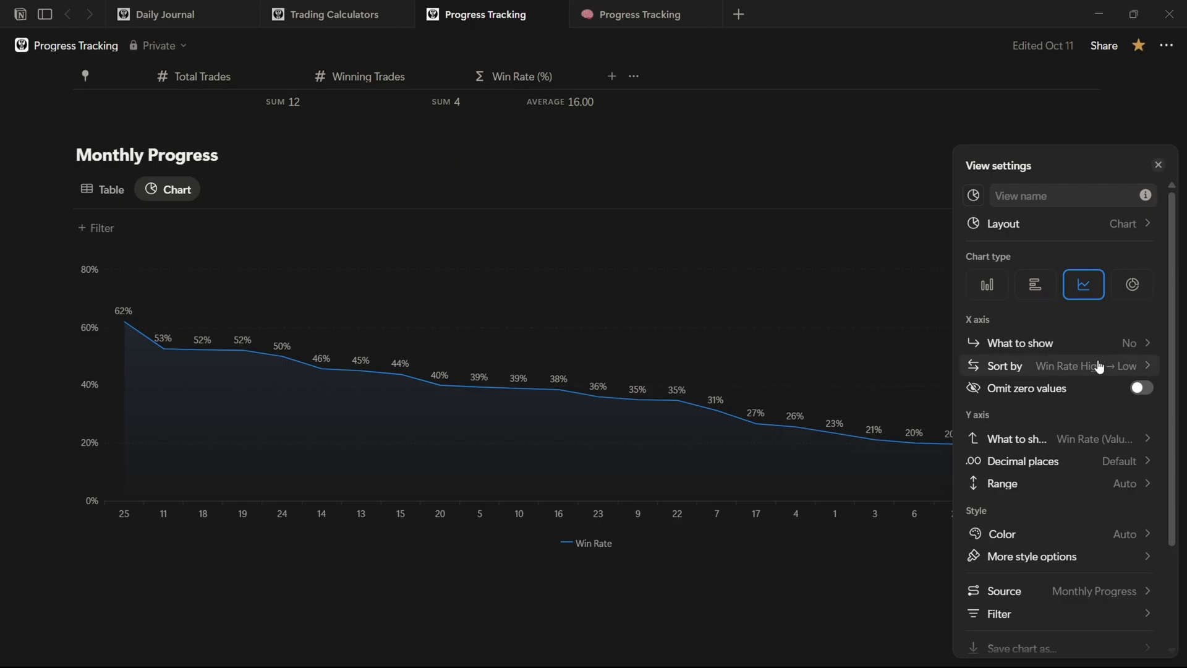
{"action": "left_click", "coordinate": [1015, 371]}
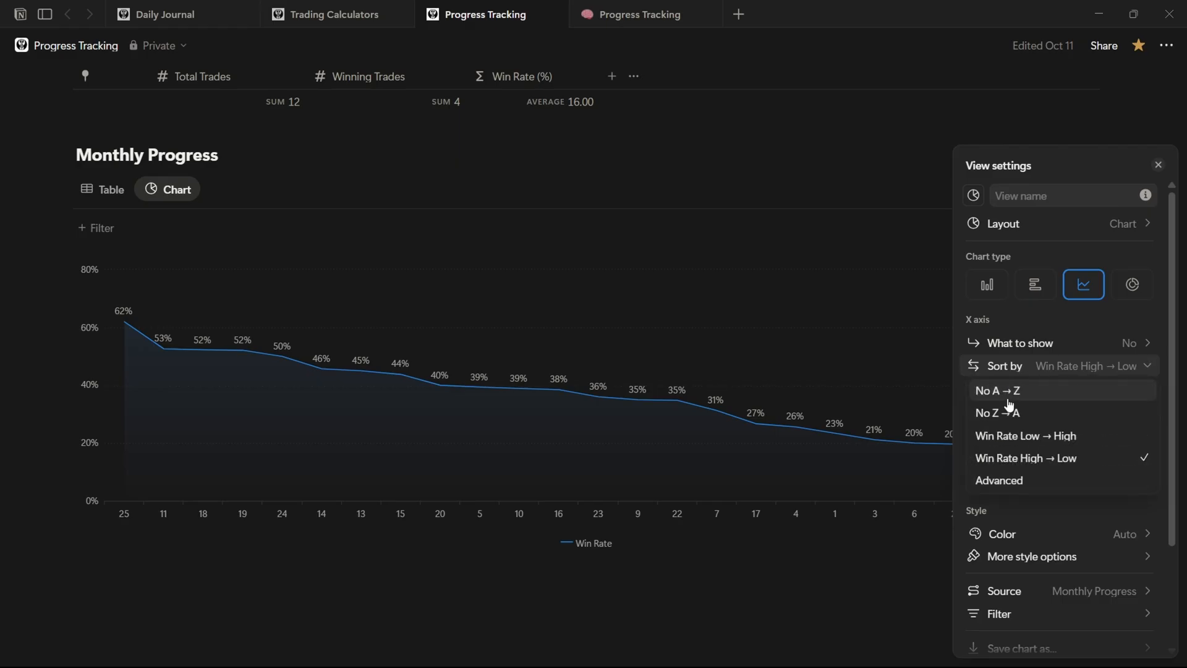
{"action": "left_click", "coordinate": [1002, 393]}
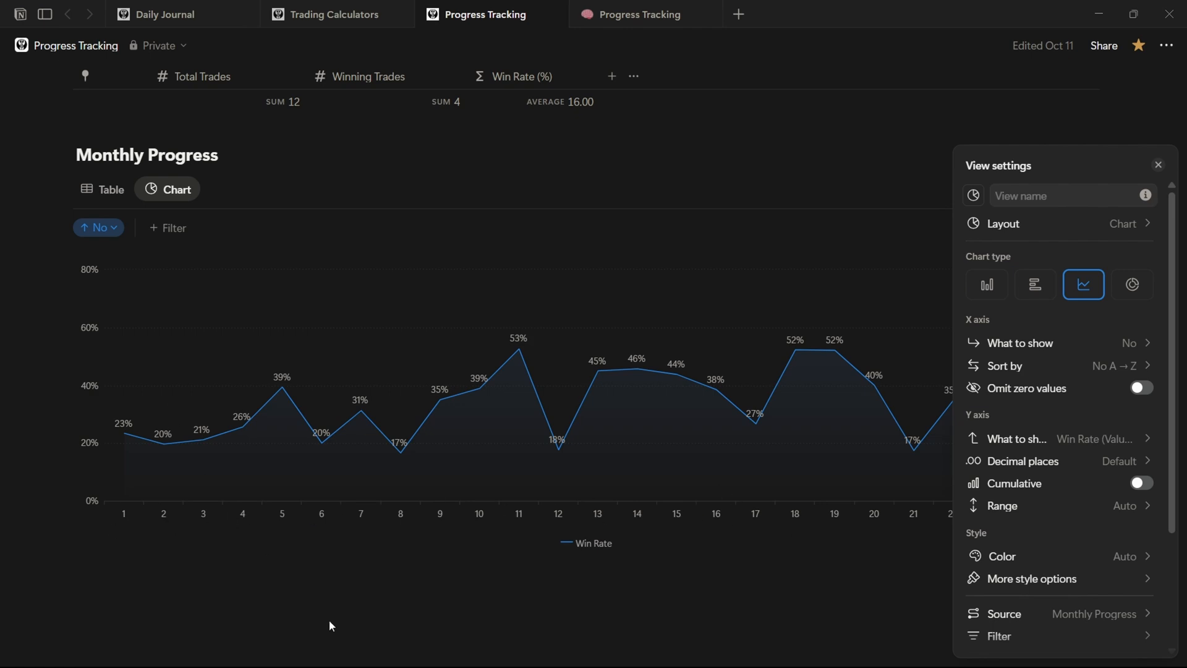
Preview the horizontal bar, vertical bar and donut versions of the chart, and restore the line chart sorted by No A → Z
{"action": "left_click", "coordinate": [1076, 369]}
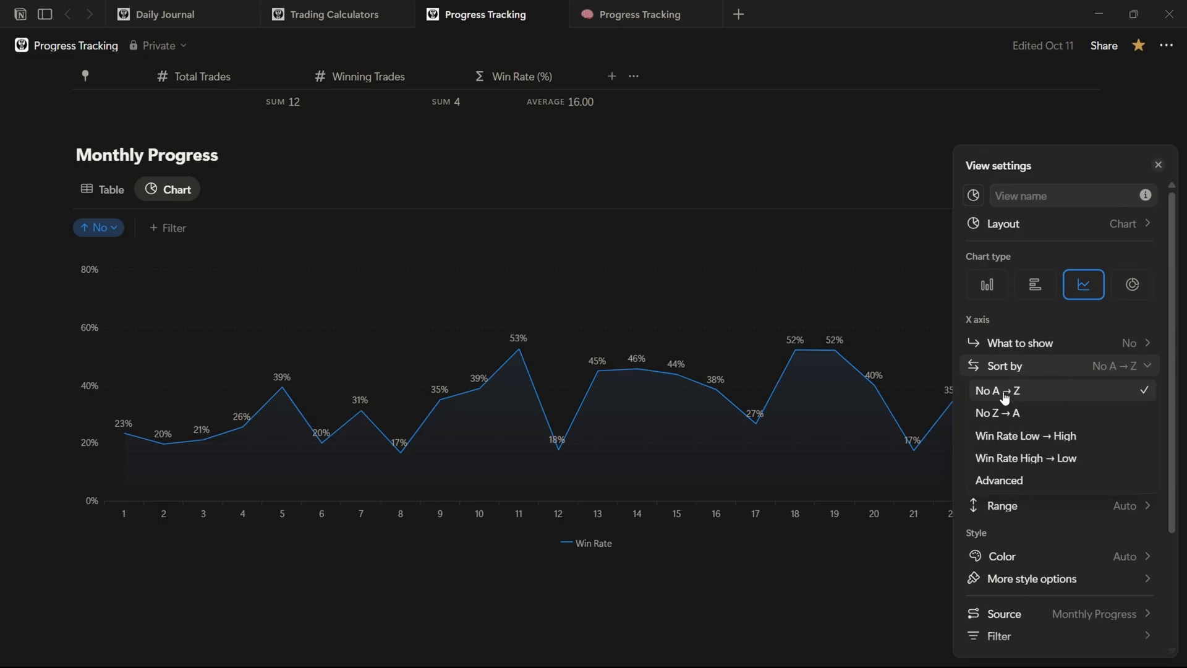
{"action": "left_click", "coordinate": [1114, 395]}
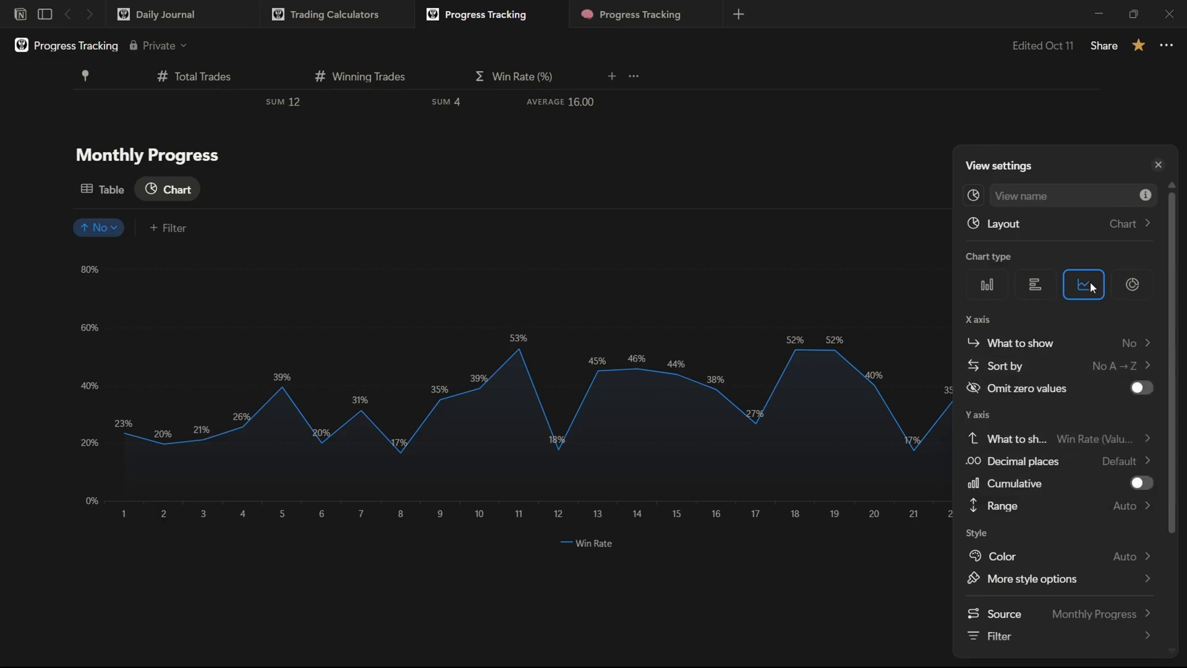
{"action": "left_click", "coordinate": [1044, 290]}
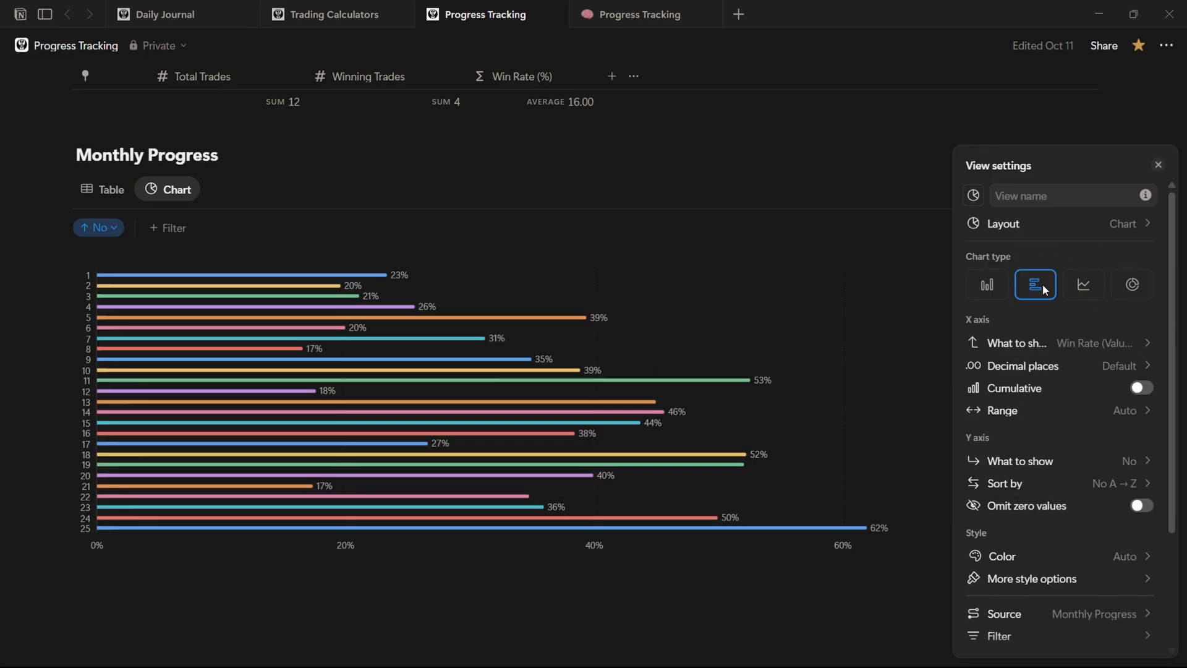
{"action": "left_click", "coordinate": [988, 286]}
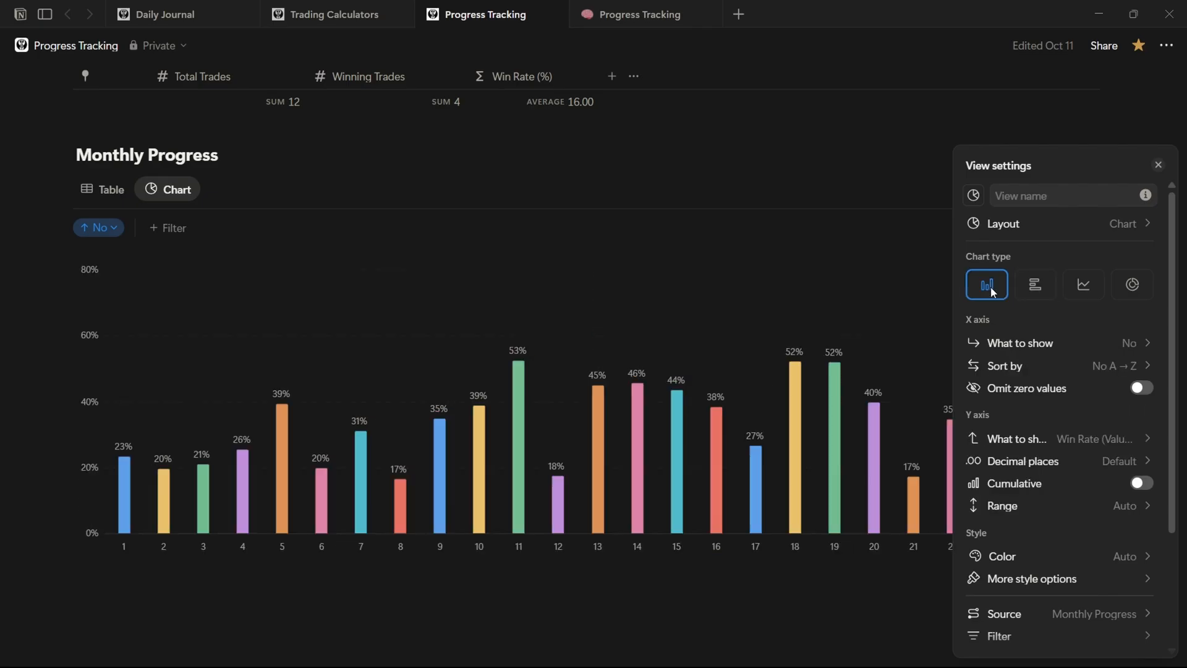
{"action": "left_click", "coordinate": [1119, 296]}
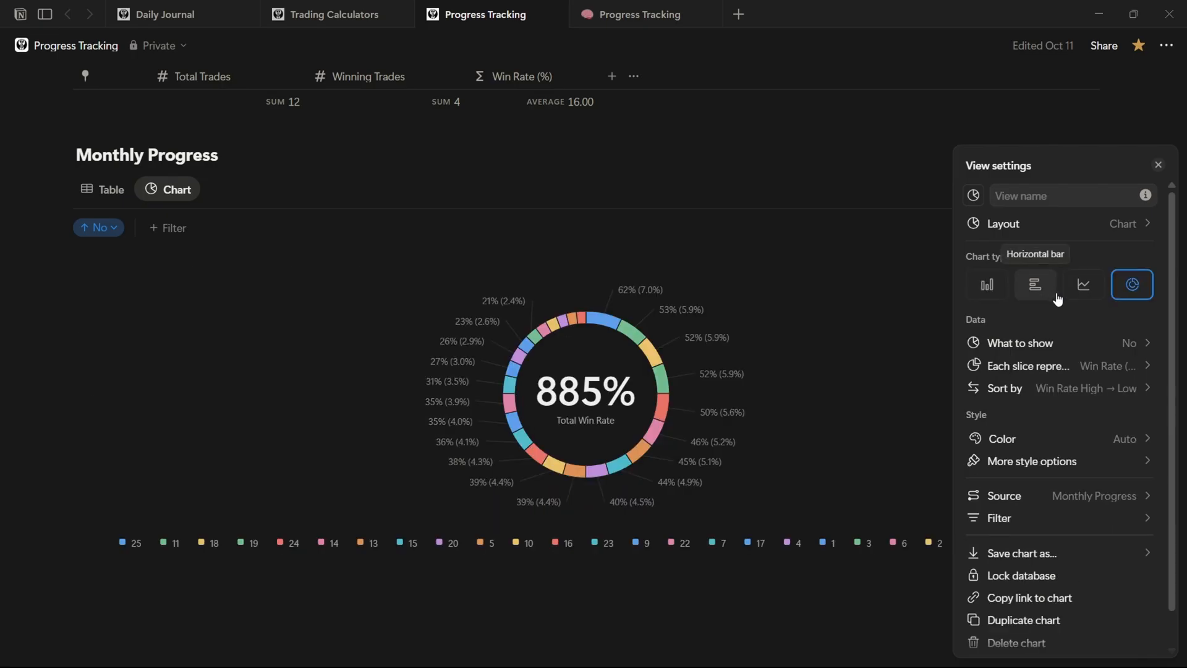
{"action": "left_click", "coordinate": [1080, 293]}
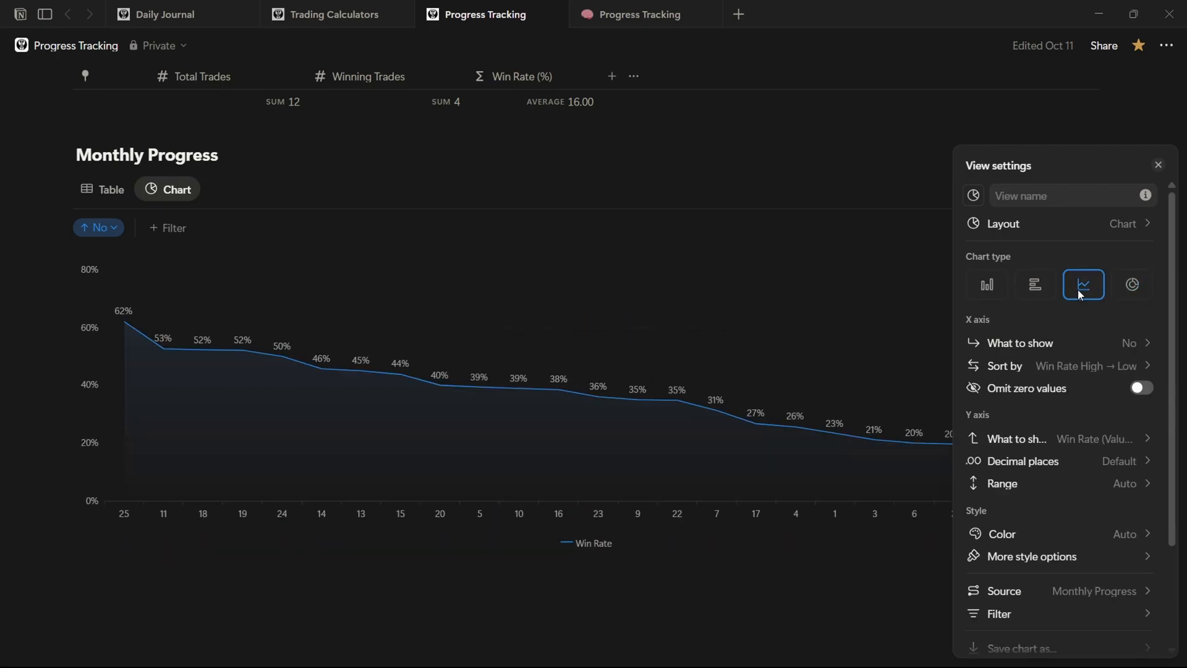
{"action": "left_click", "coordinate": [1100, 367]}
{"action": "left_click", "coordinate": [1030, 396]}
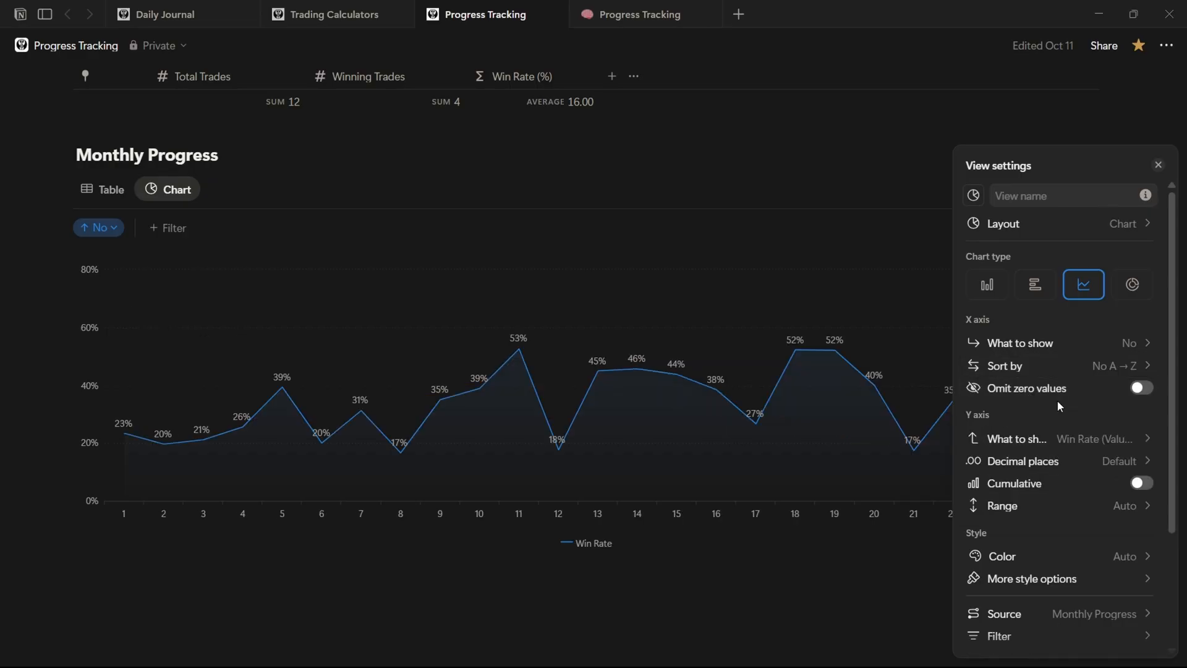
{"action": "left_click", "coordinate": [905, 231]}
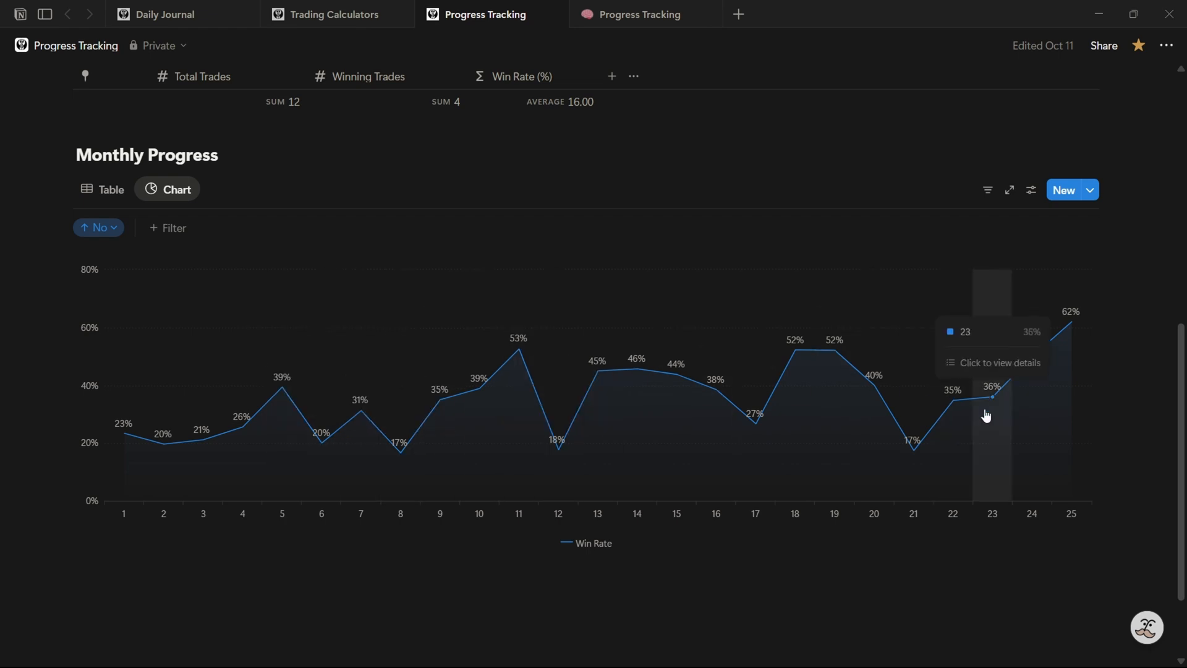
View the existing page's Monthly Progress as a table, and return to the new Progress Tracking page
{"action": "left_click", "coordinate": [101, 189]}
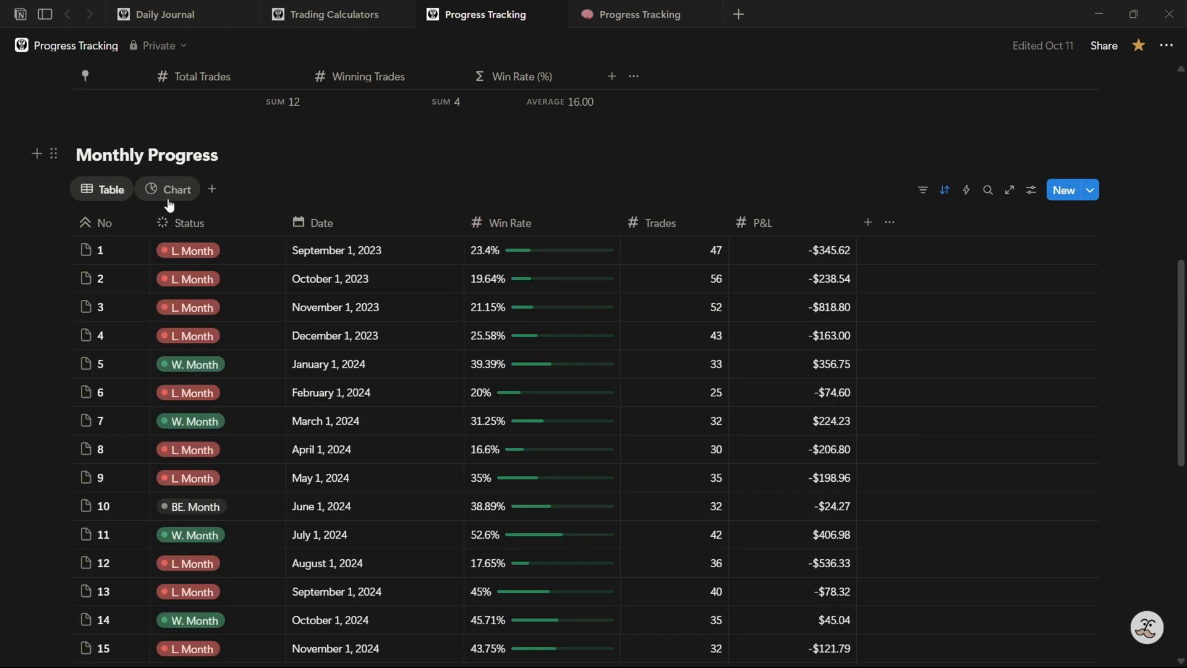
{"action": "left_click", "coordinate": [170, 198]}
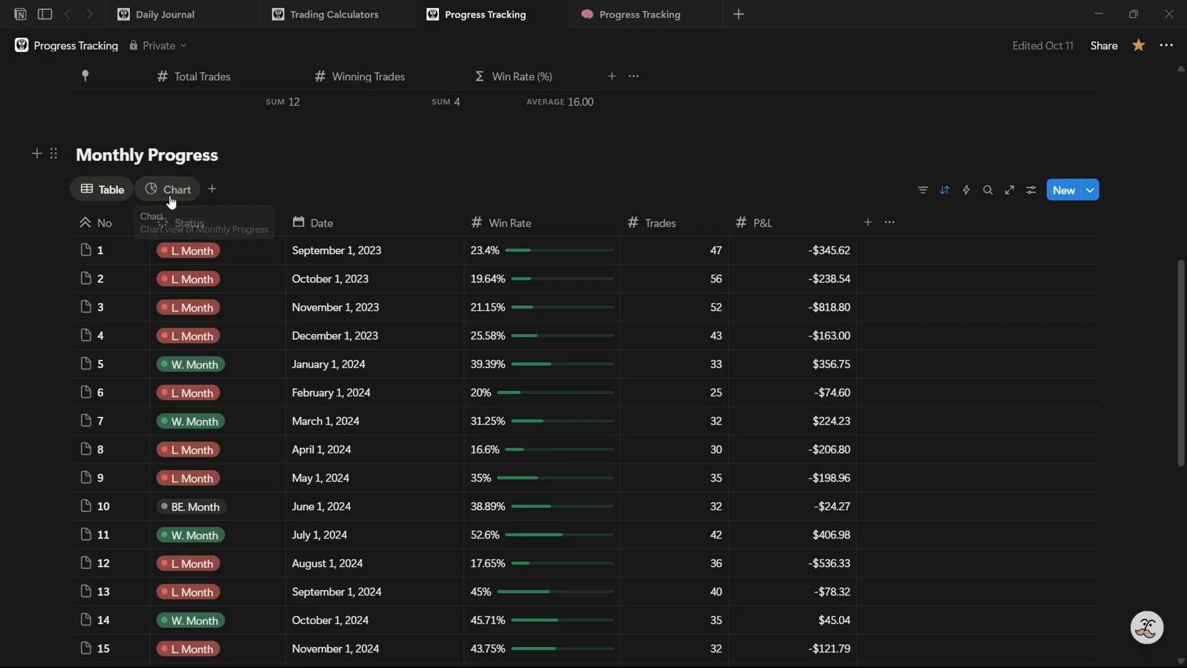
{"action": "left_click", "coordinate": [689, 7]}
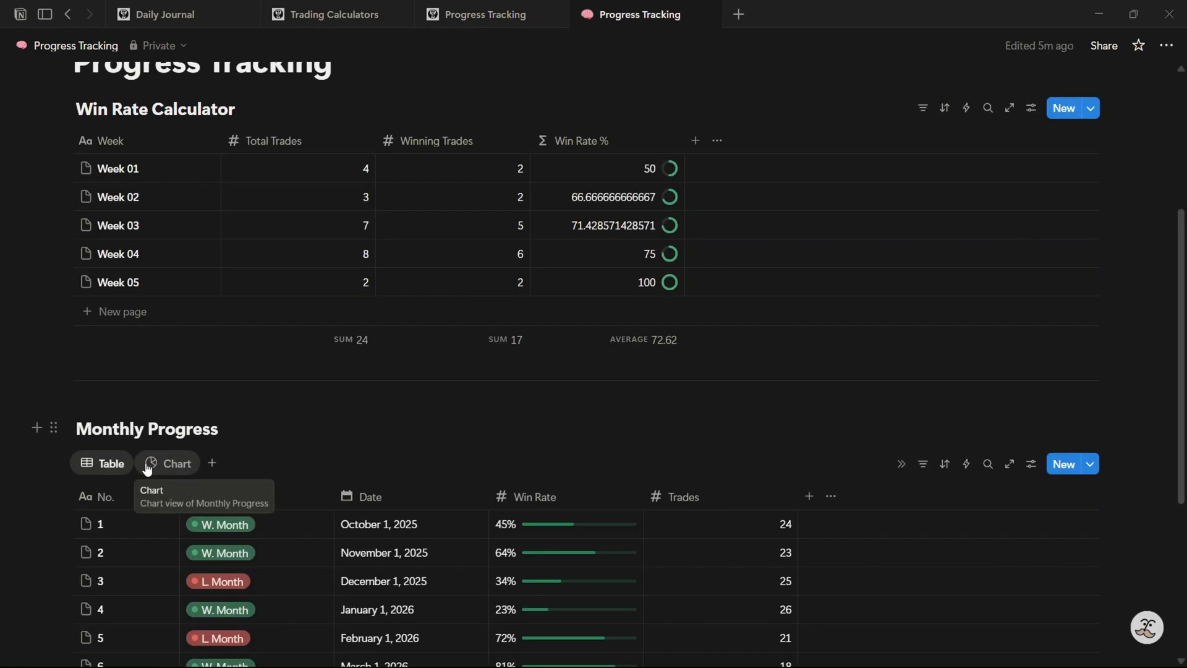
Review the Win Rate Calculator and Monthly Progress tables on the new page
{"action": "scroll", "coordinate": [307, 482], "scroll_direction": "down", "scroll_amount": 4}
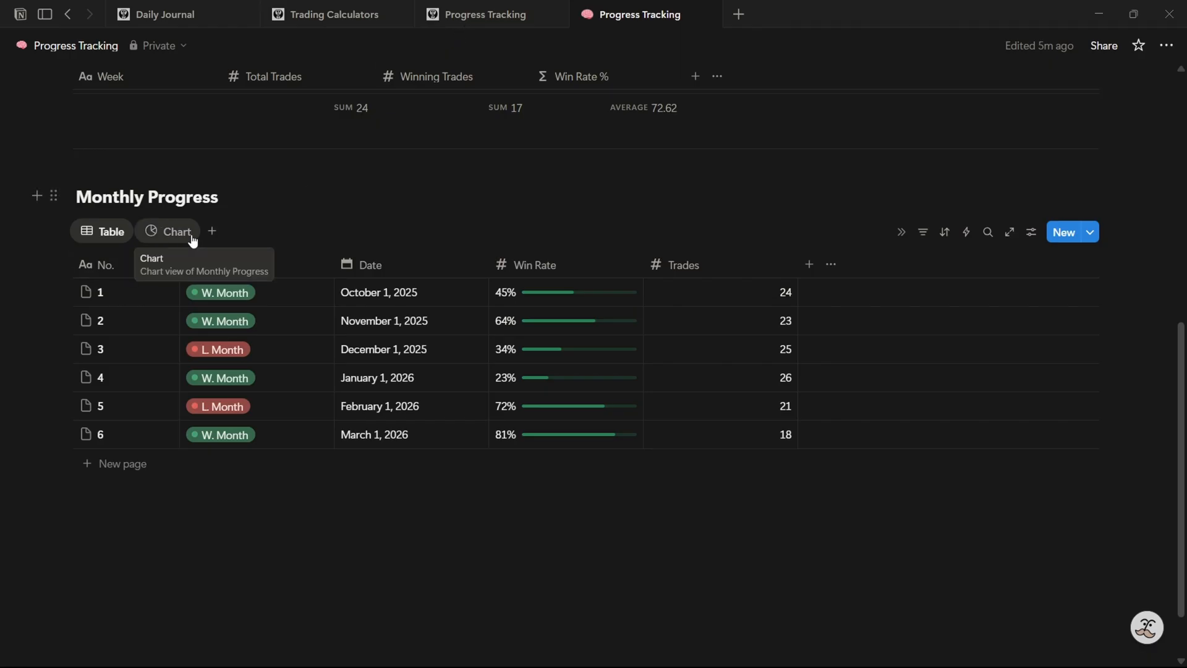
{"action": "scroll", "coordinate": [192, 240], "scroll_direction": "up", "scroll_amount": 5}
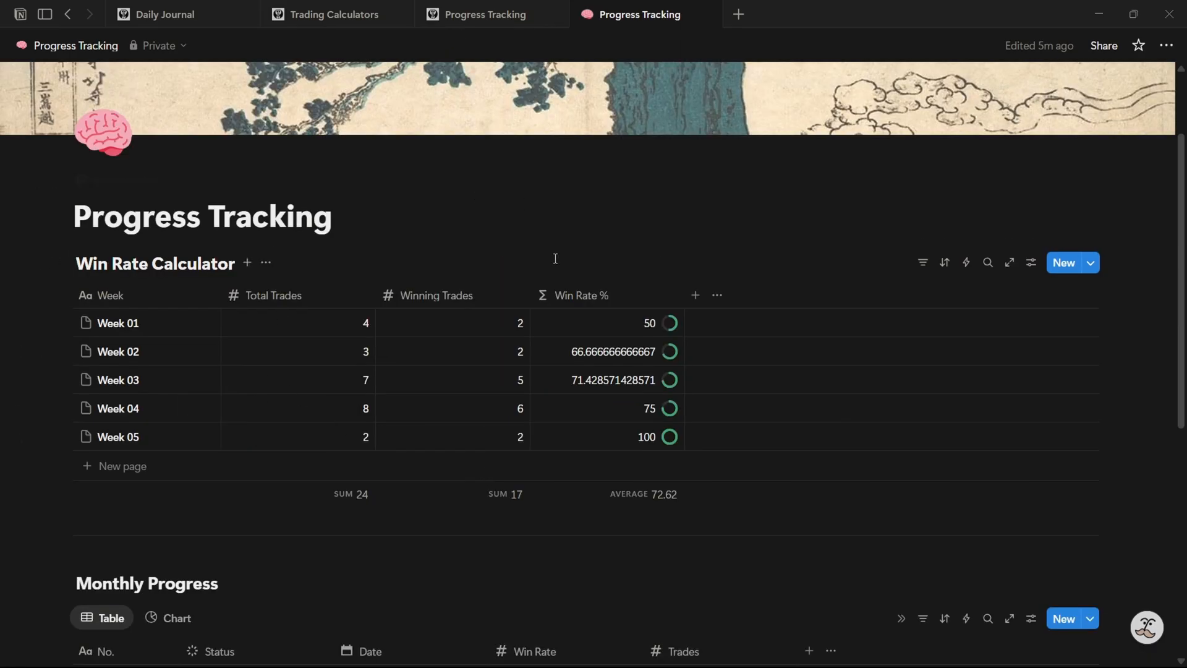
{"action": "scroll", "coordinate": [332, 336], "scroll_direction": "down", "scroll_amount": 5}
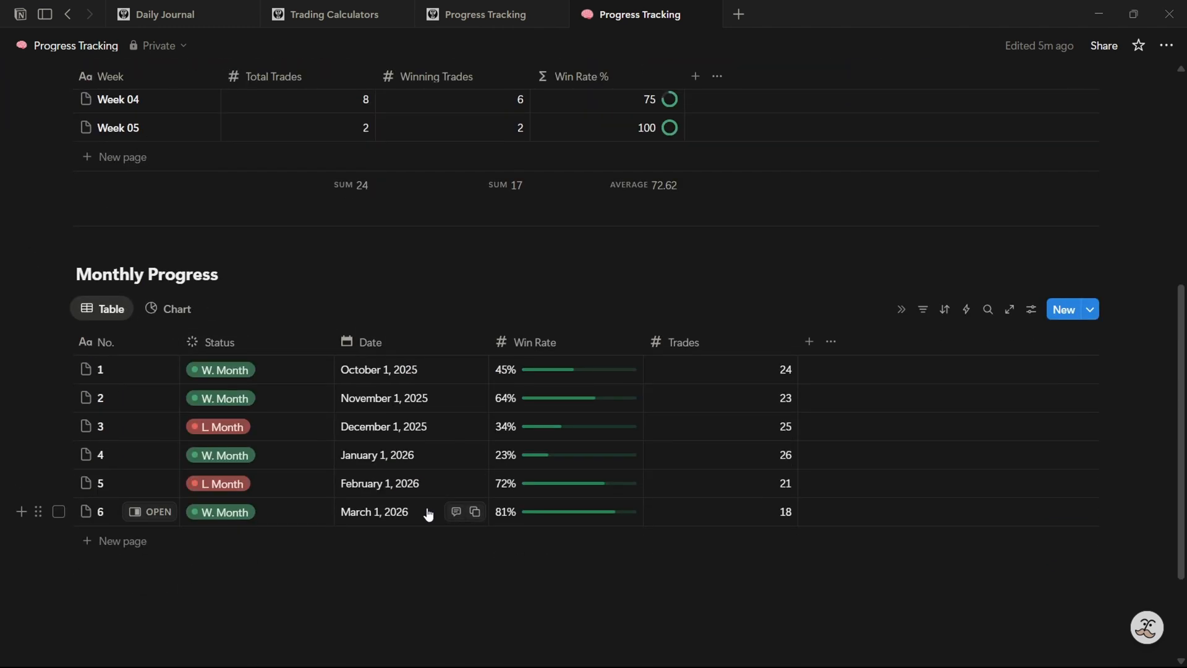
{"action": "scroll", "coordinate": [428, 514], "scroll_direction": "up", "scroll_amount": 3}
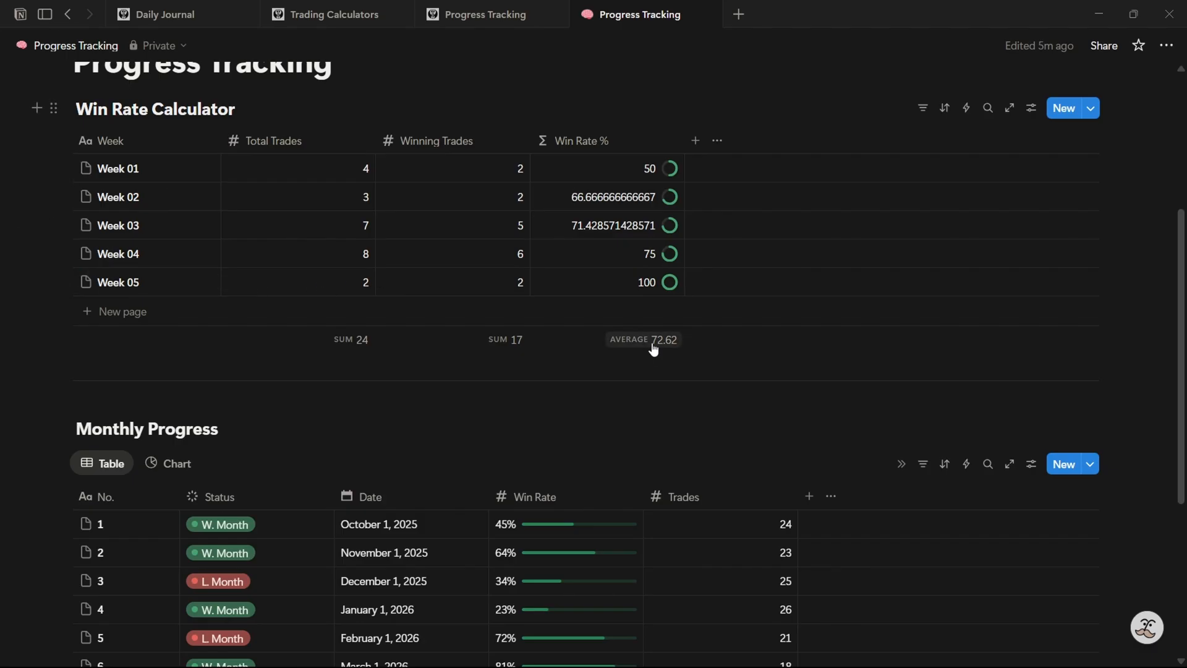
{"action": "scroll", "coordinate": [625, 376], "scroll_direction": "down", "scroll_amount": 5}
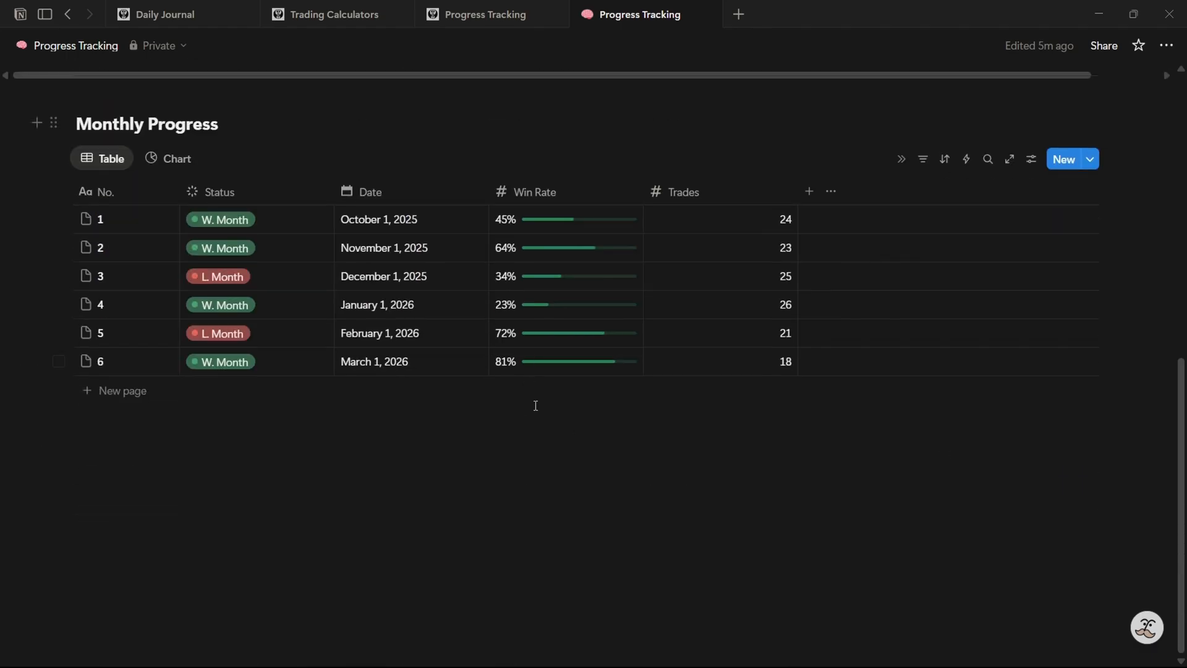
{"action": "scroll", "coordinate": [528, 410], "scroll_direction": "up", "scroll_amount": 5}
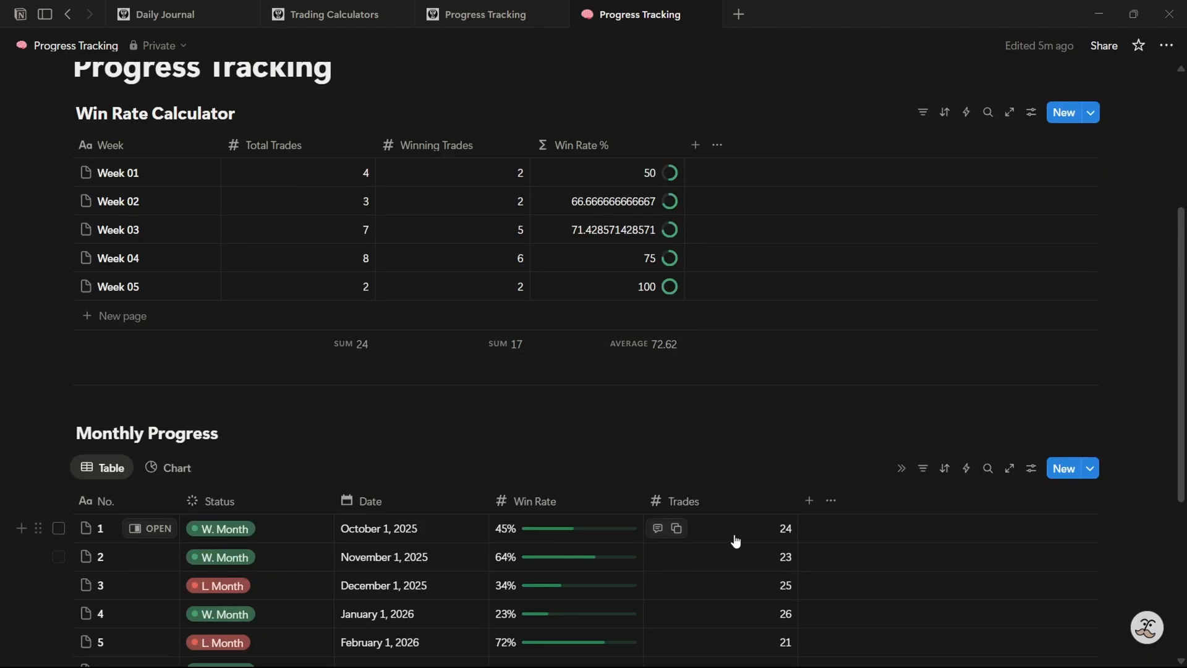
{"action": "scroll", "coordinate": [532, 346], "scroll_direction": "down", "scroll_amount": 3}
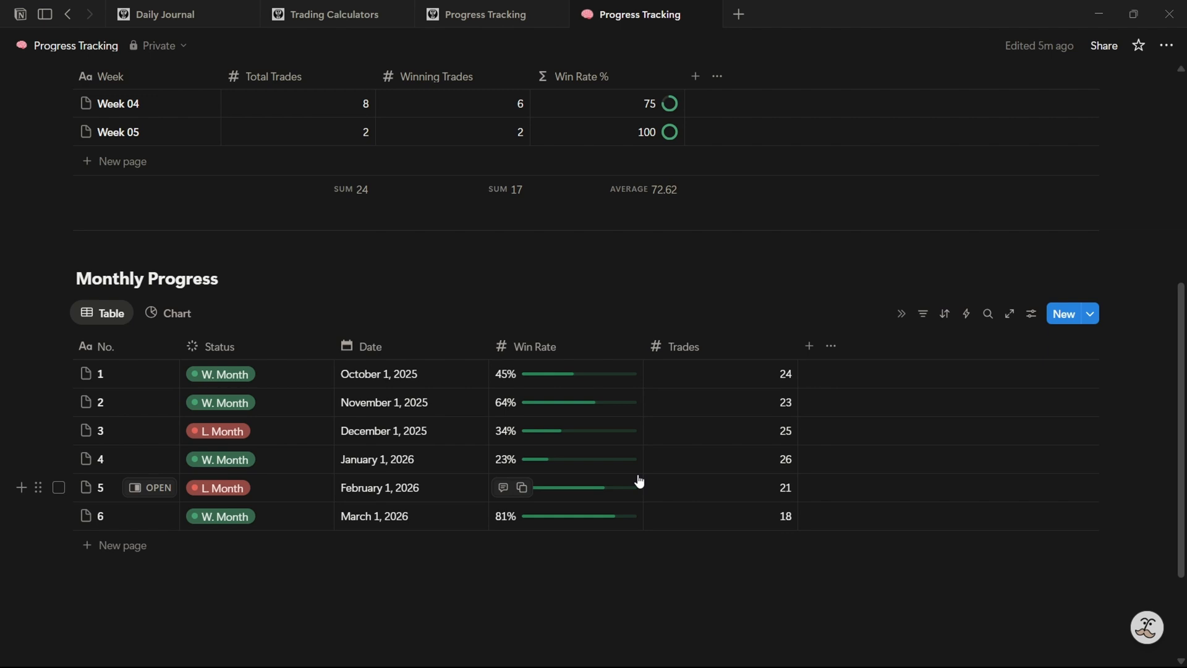
Look over the Daily Journal calendar and return to the new Progress Tracking page
{"action": "left_click", "coordinate": [204, 25]}
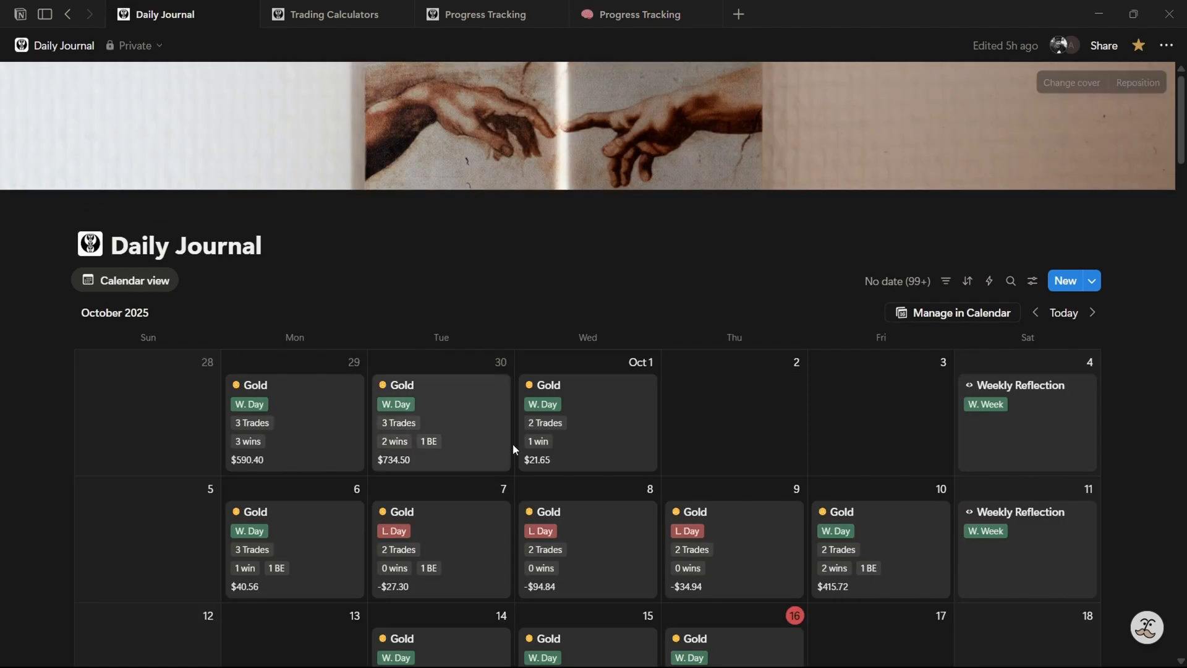
{"action": "scroll", "coordinate": [721, 495], "scroll_direction": "down", "scroll_amount": 4}
{"action": "scroll", "coordinate": [264, 424], "scroll_direction": "up", "scroll_amount": 4}
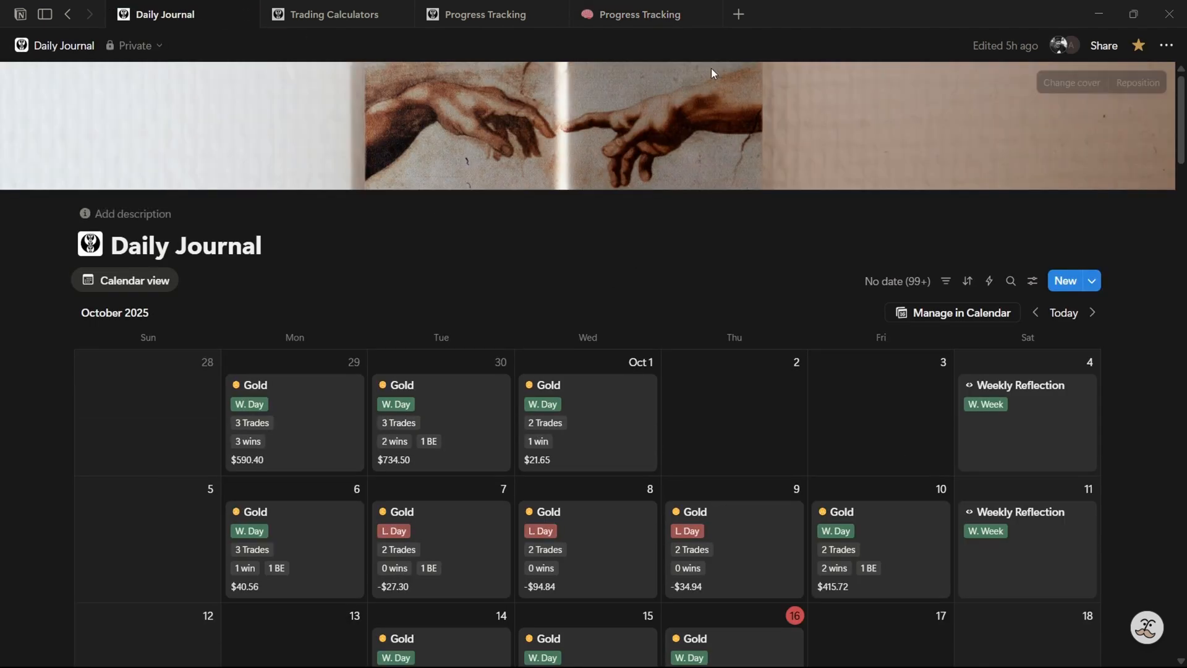
{"action": "left_click", "coordinate": [668, 20]}
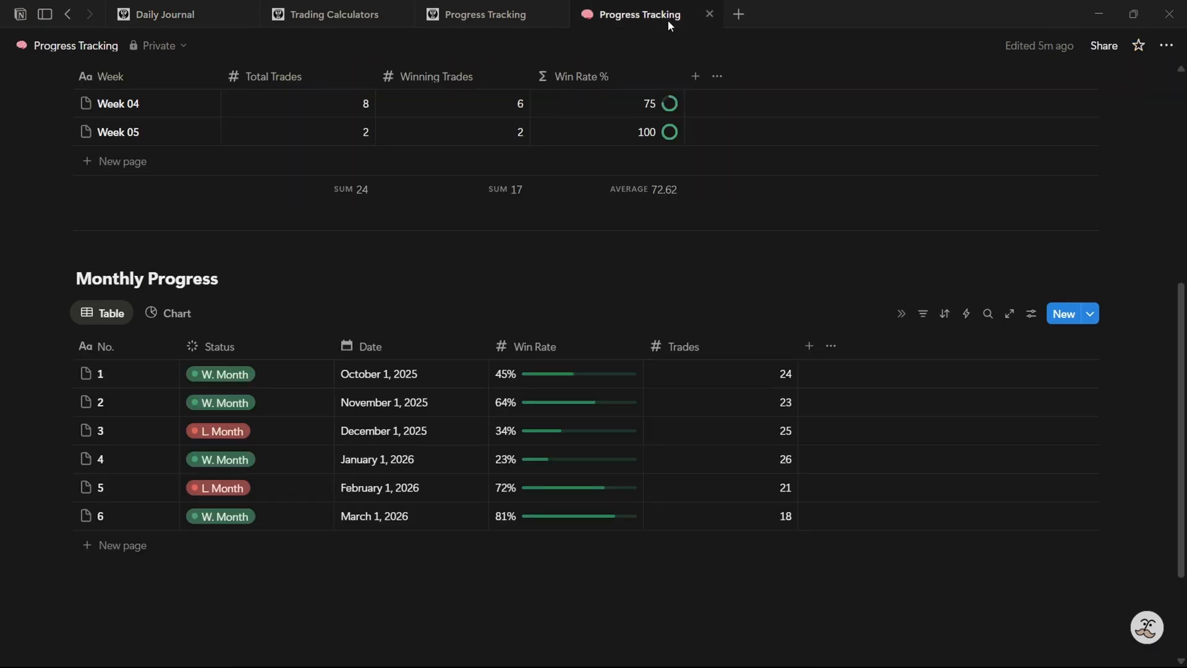